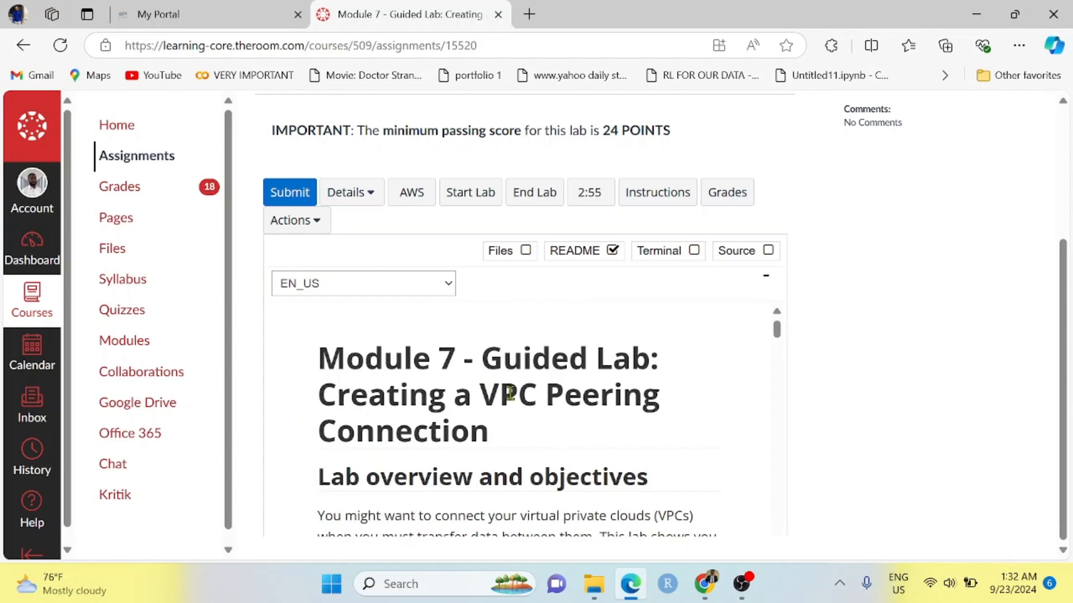
- Sign out of the previously used AWS account and open the AWS Management Console for the VPC peering lab
scroll(511, 395, "down", 1)
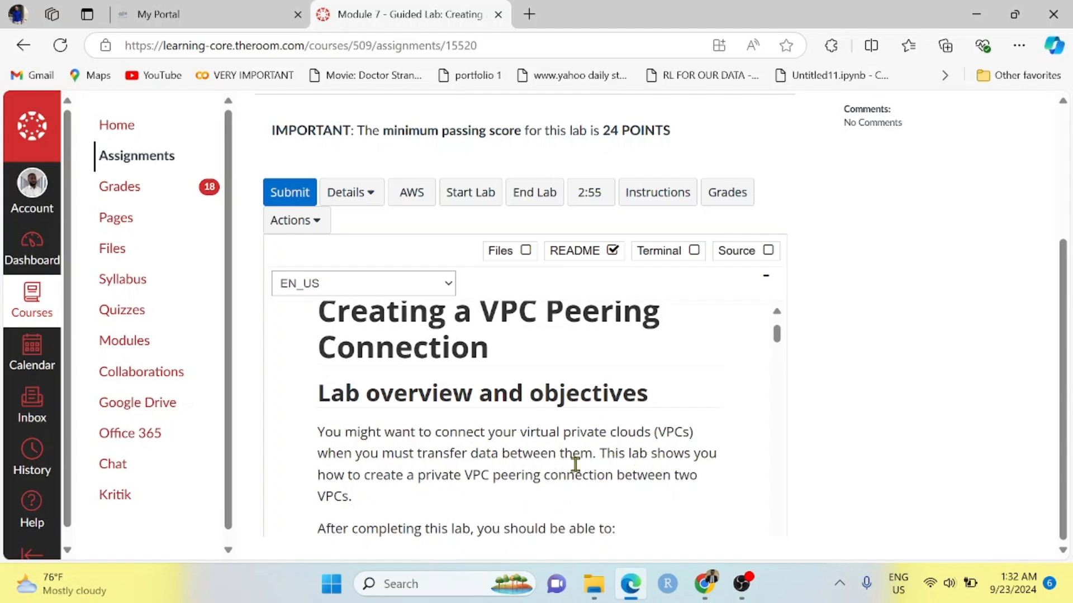
scroll(577, 461, "down", 1)
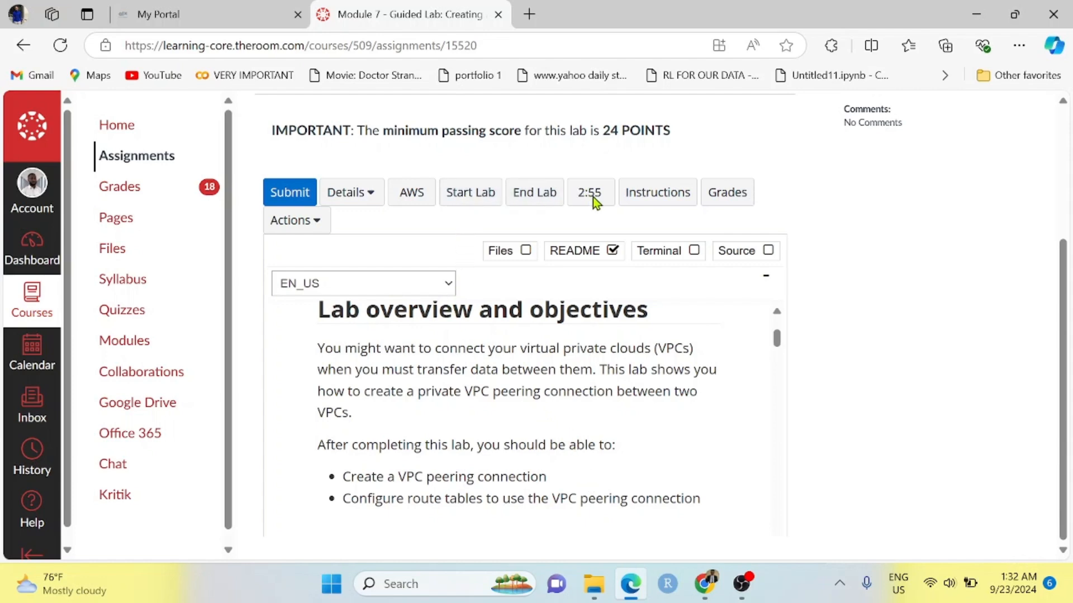
left_click(412, 193)
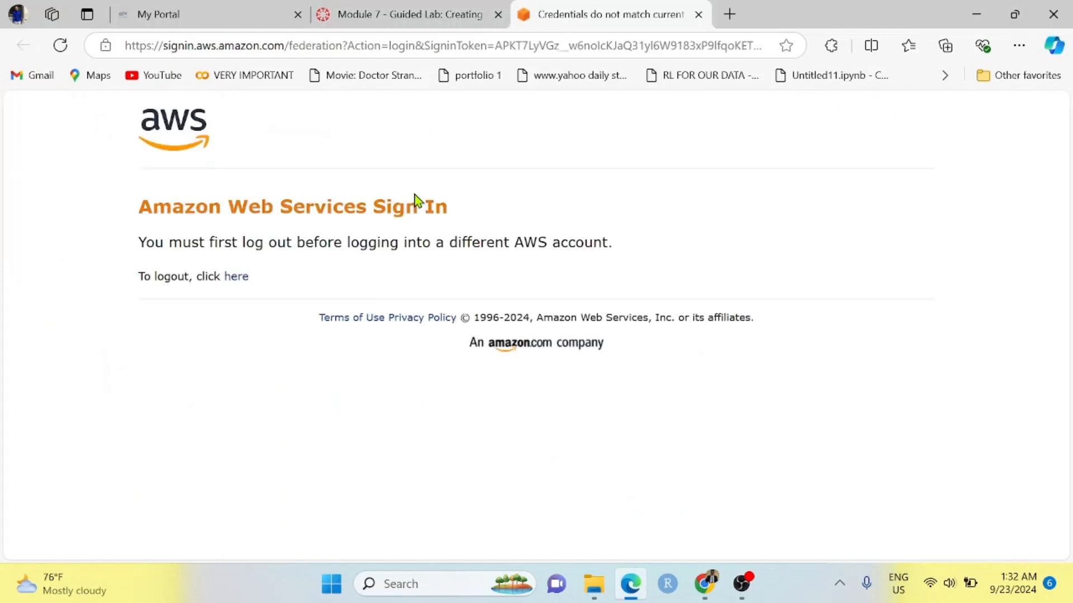
left_click(234, 277)
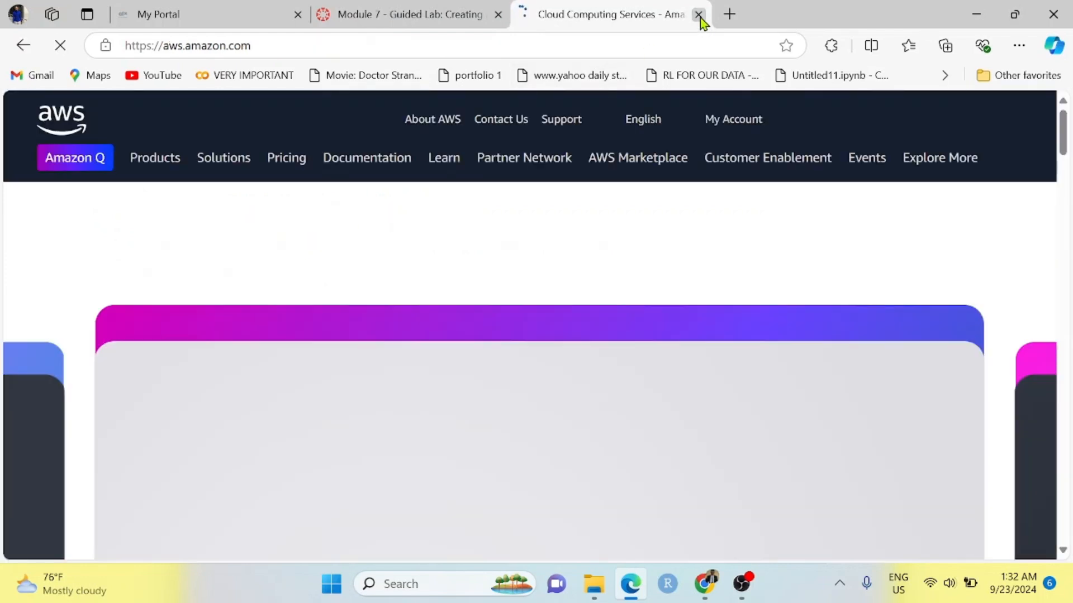
left_click(699, 17)
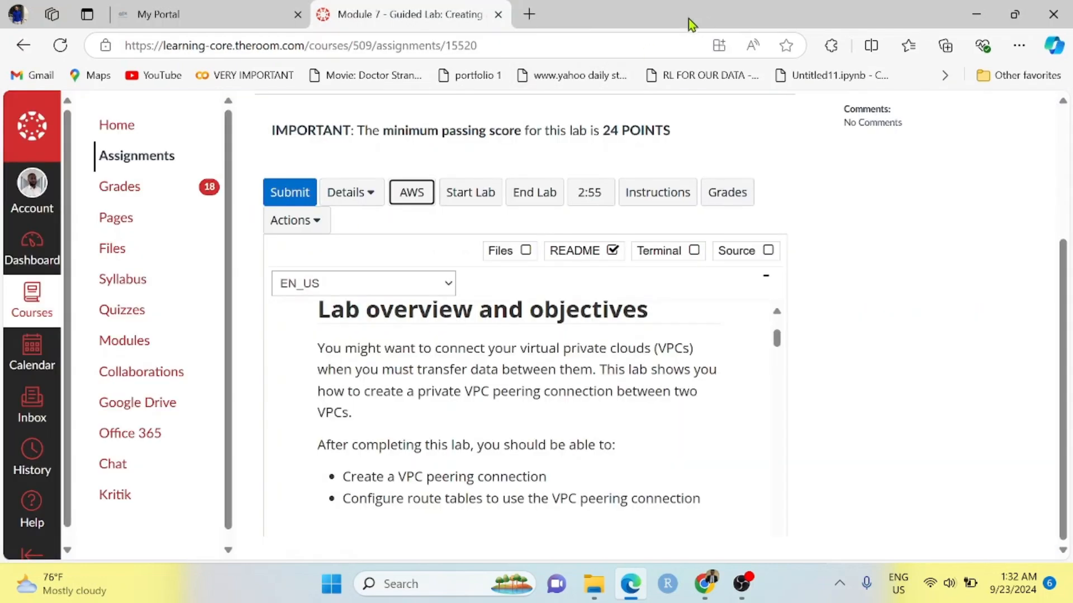
left_click(413, 195)
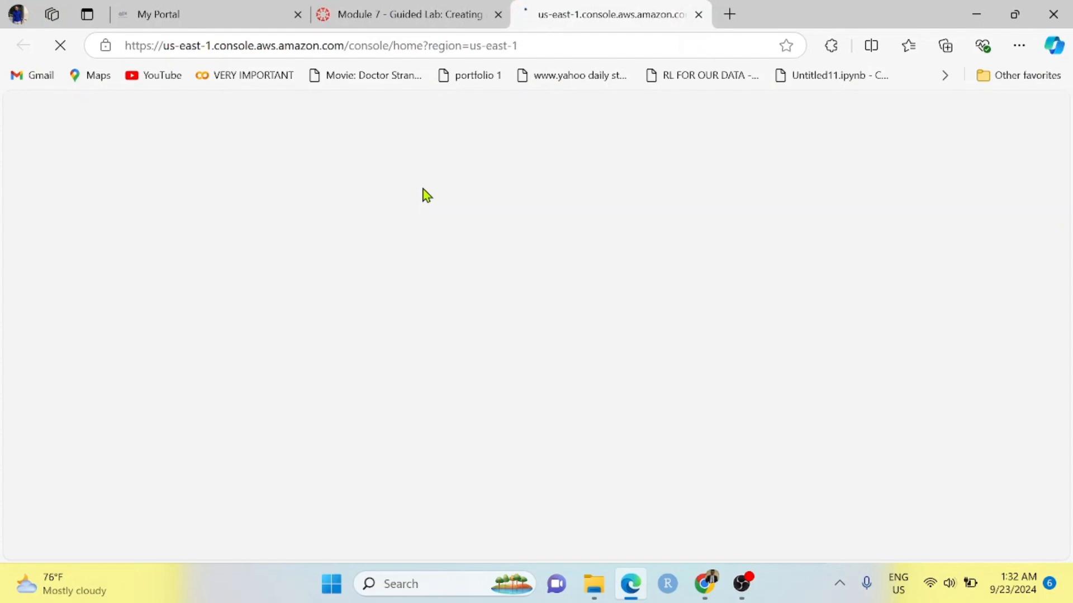
- Read the lab instructions from the architecture overview through Task 1's settings for creating the VPC peering connection
left_click(418, 22)
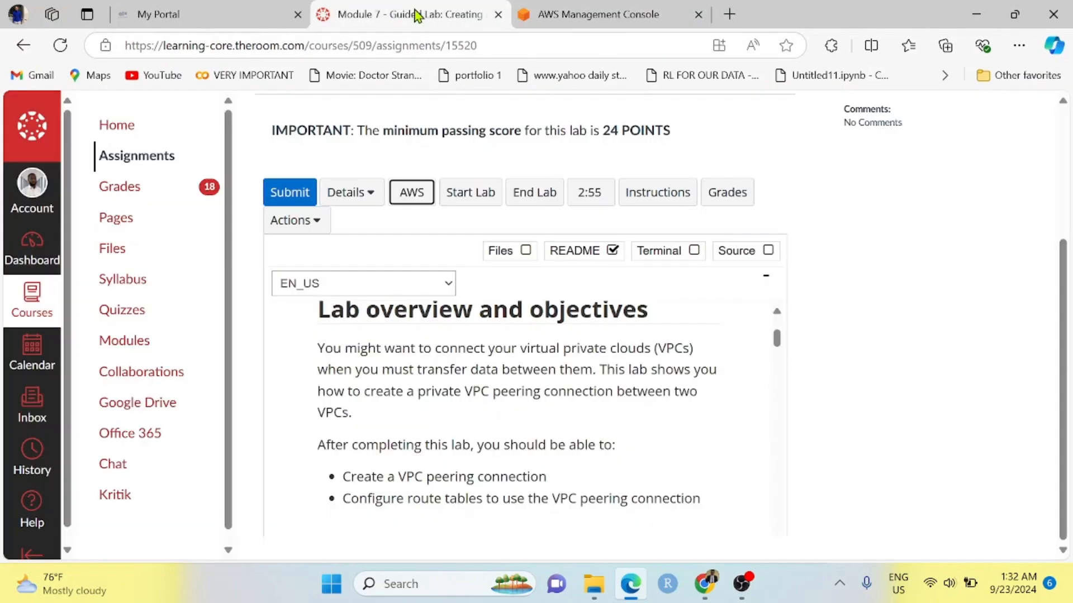
scroll(520, 402, "down", 5)
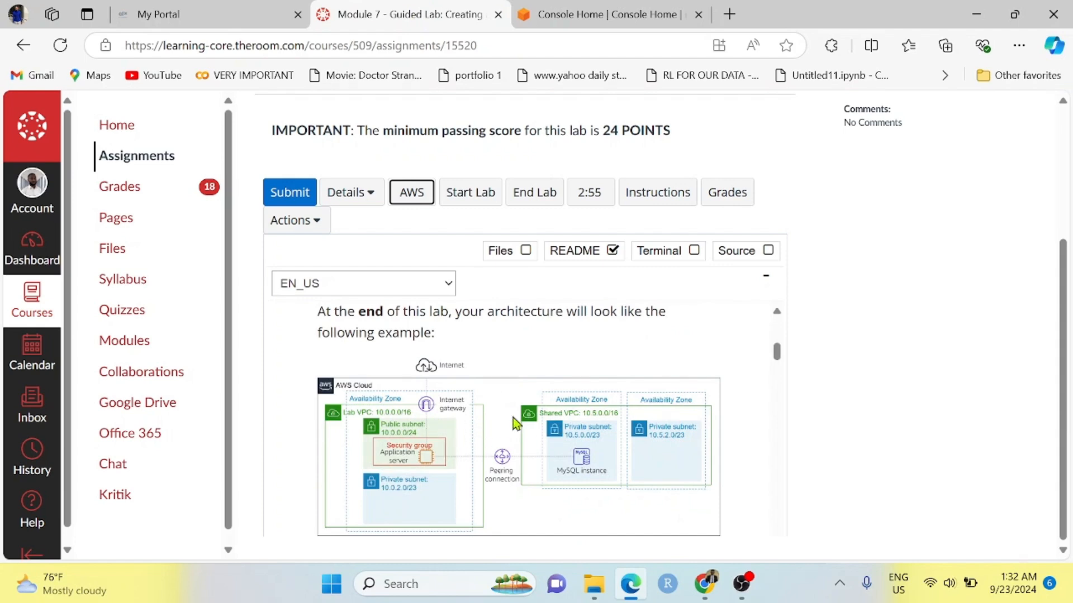
scroll(503, 445, "down", 5)
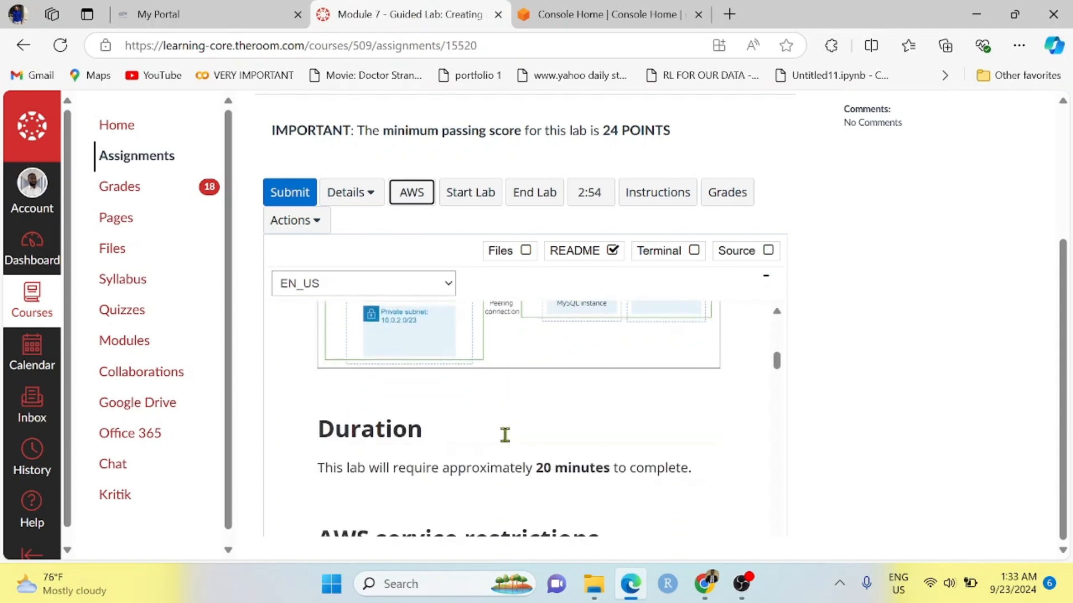
scroll(519, 436, "down", 8)
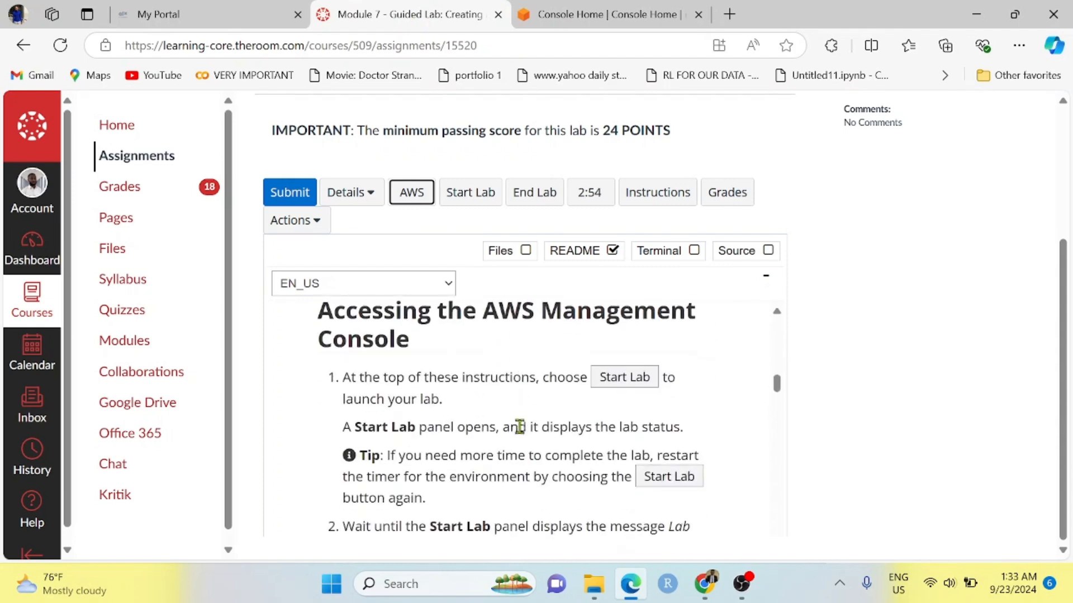
scroll(541, 413, "down", 10)
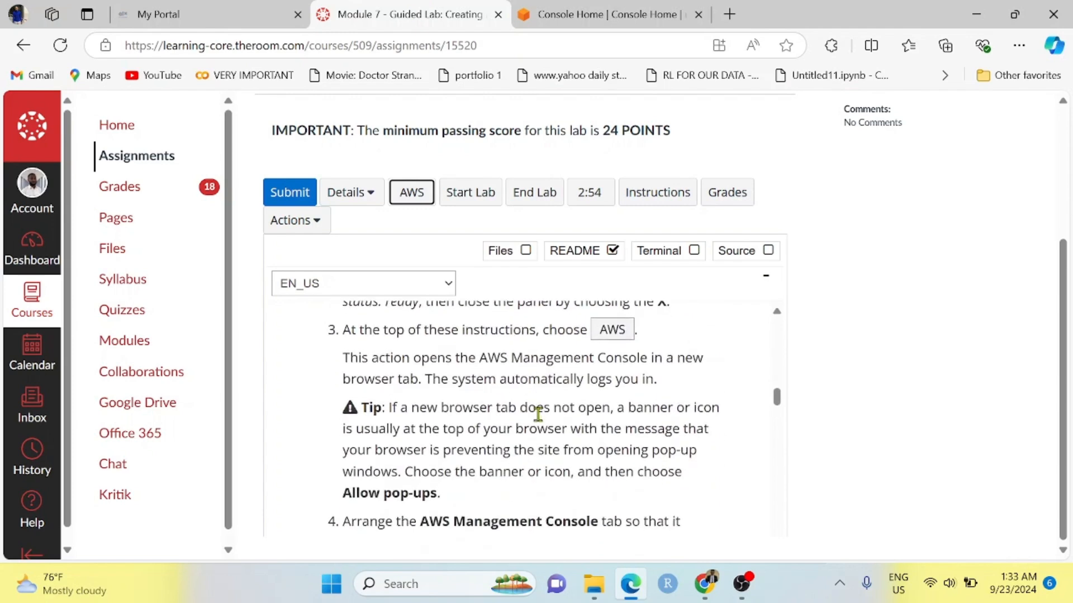
scroll(541, 413, "down", 1)
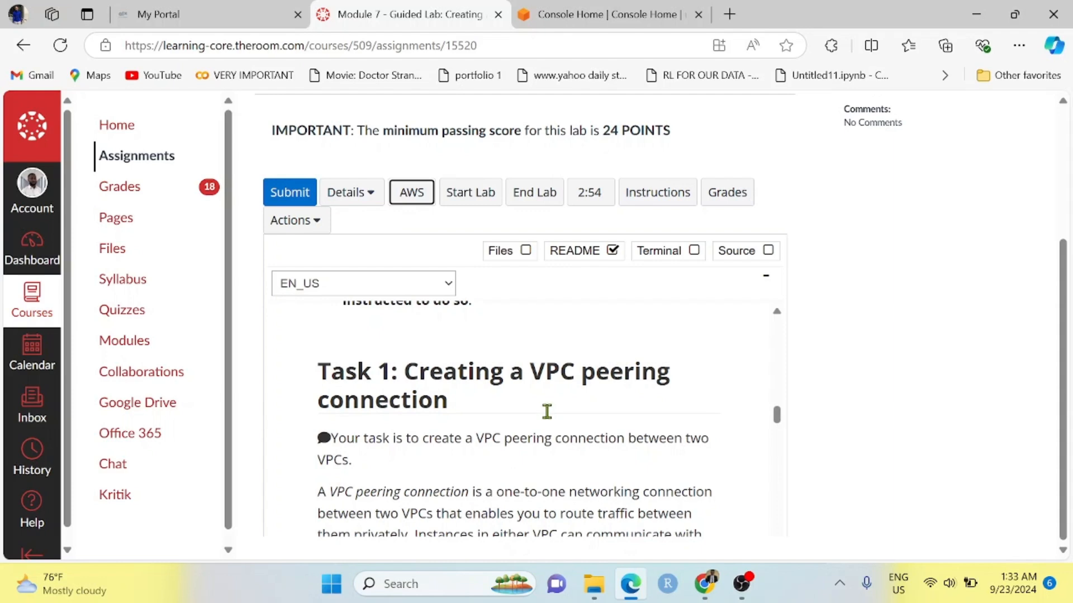
scroll(547, 411, "down", 2)
scroll(546, 411, "down", 4)
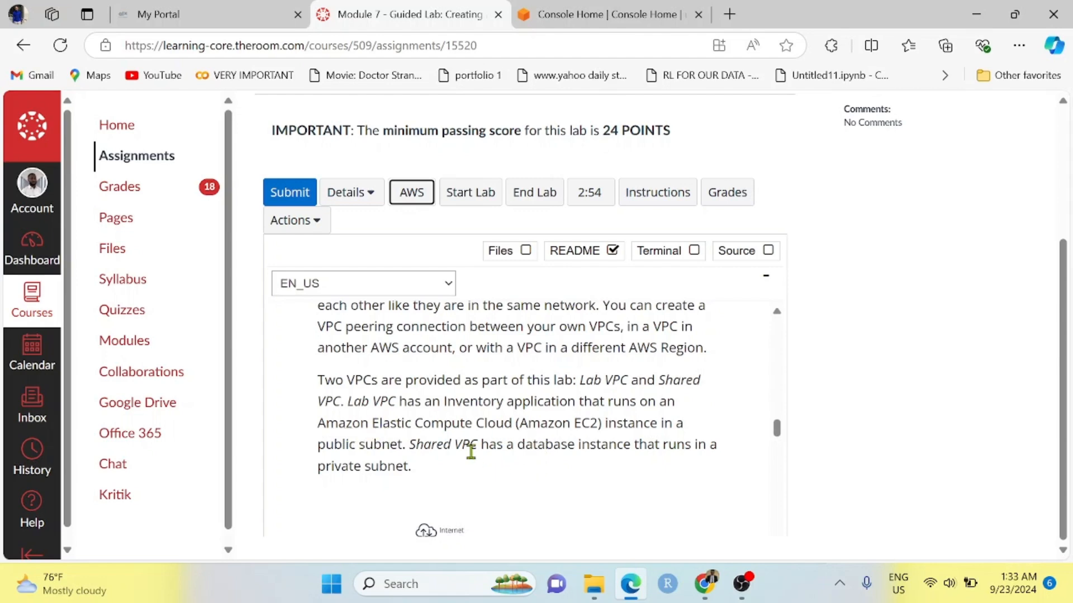
scroll(471, 450, "down", 2)
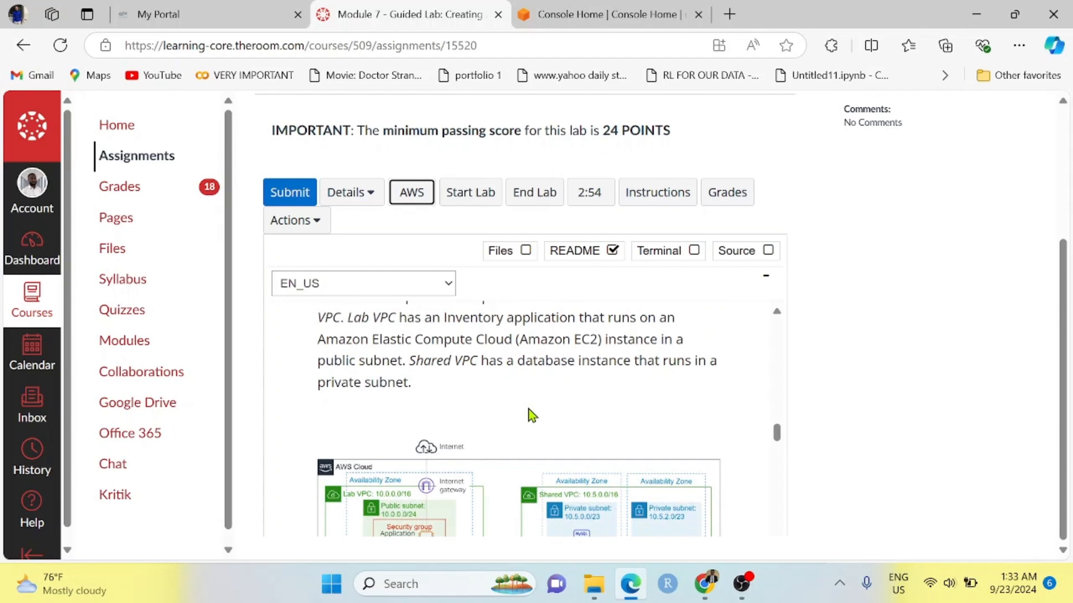
scroll(531, 415, "down", 4)
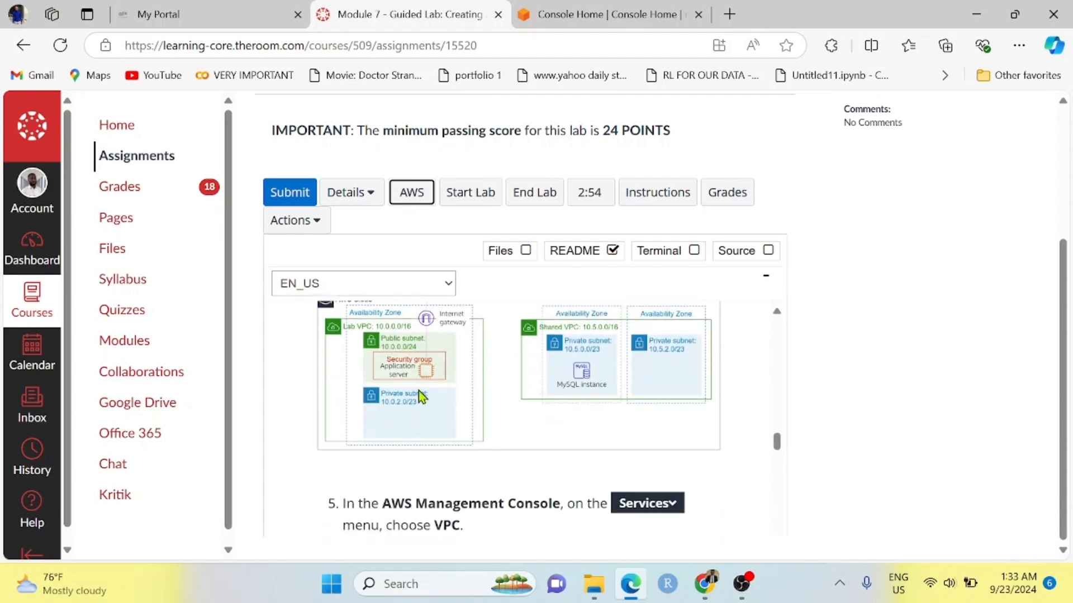
scroll(483, 408, "down", 2)
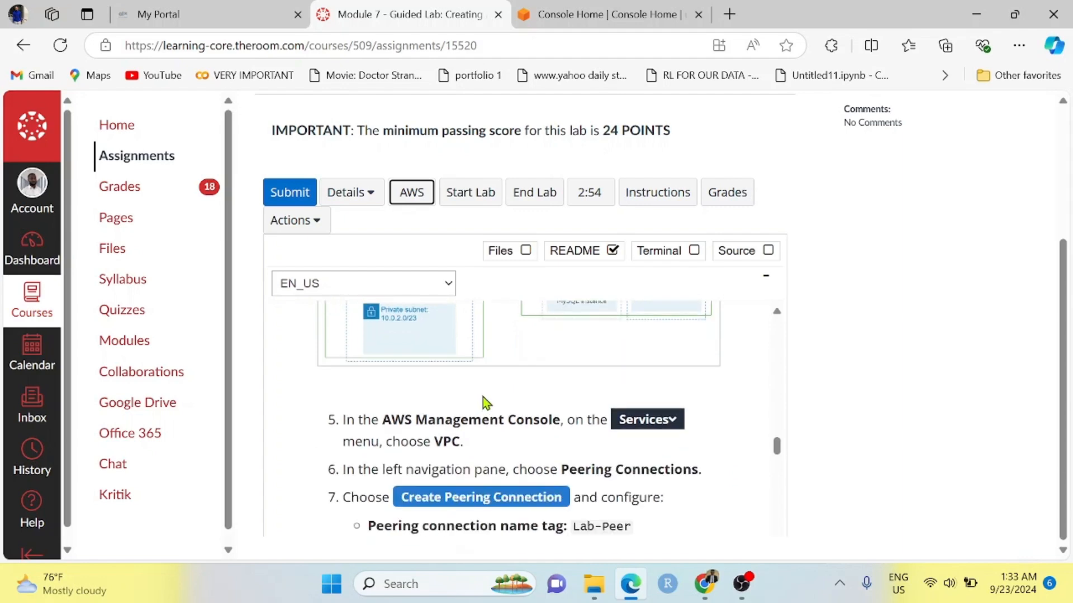
scroll(483, 402, "down", 2)
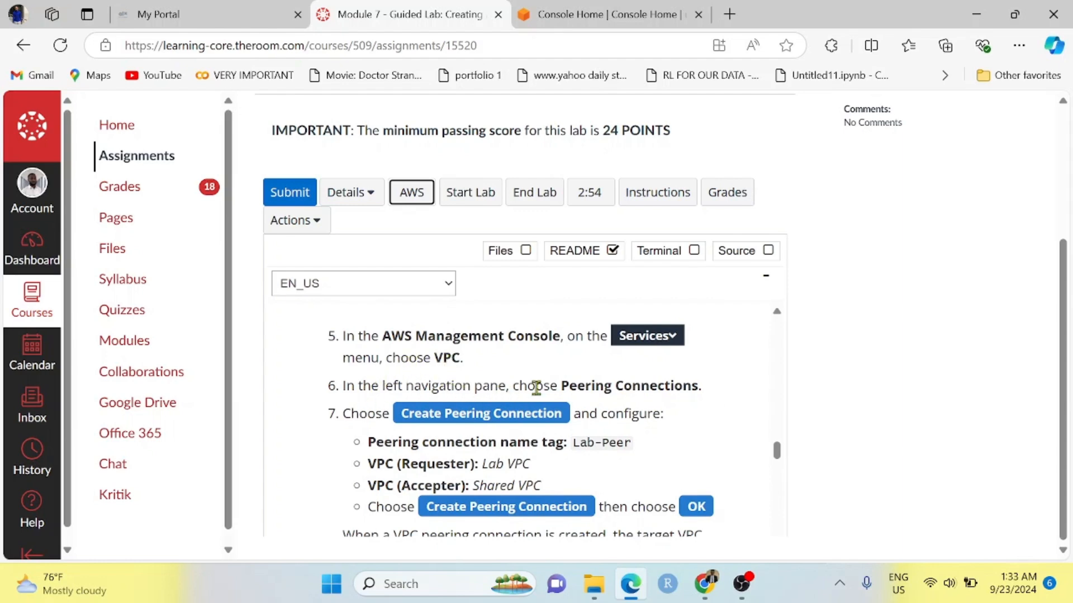
- Search the AWS console for vpc and open the VPC service dashboard, checking the lab instructions meanwhile
left_click(585, 15)
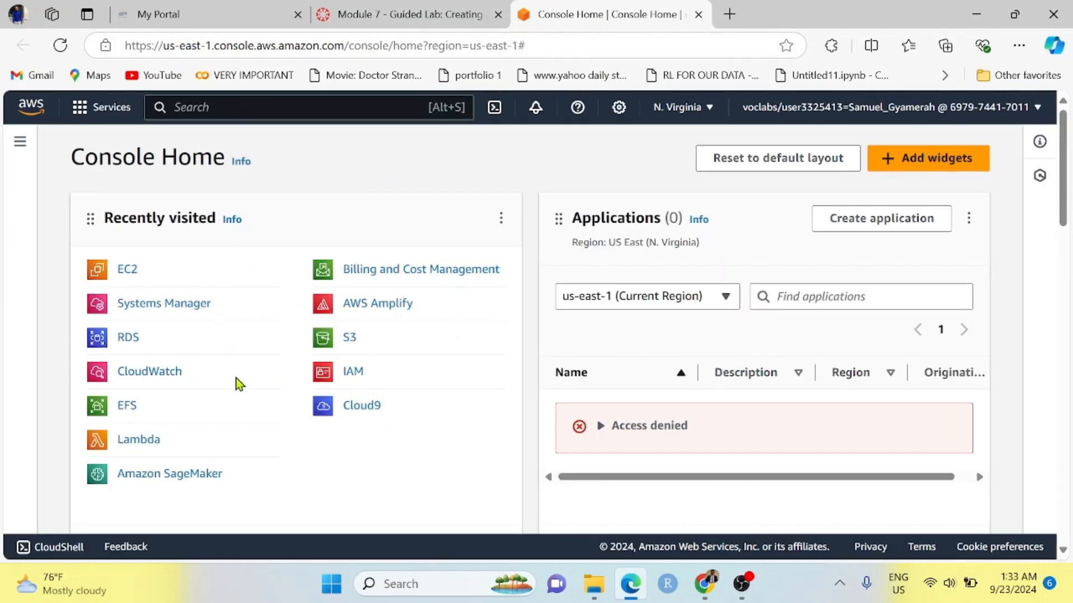
left_click(243, 110)
type("vpc")
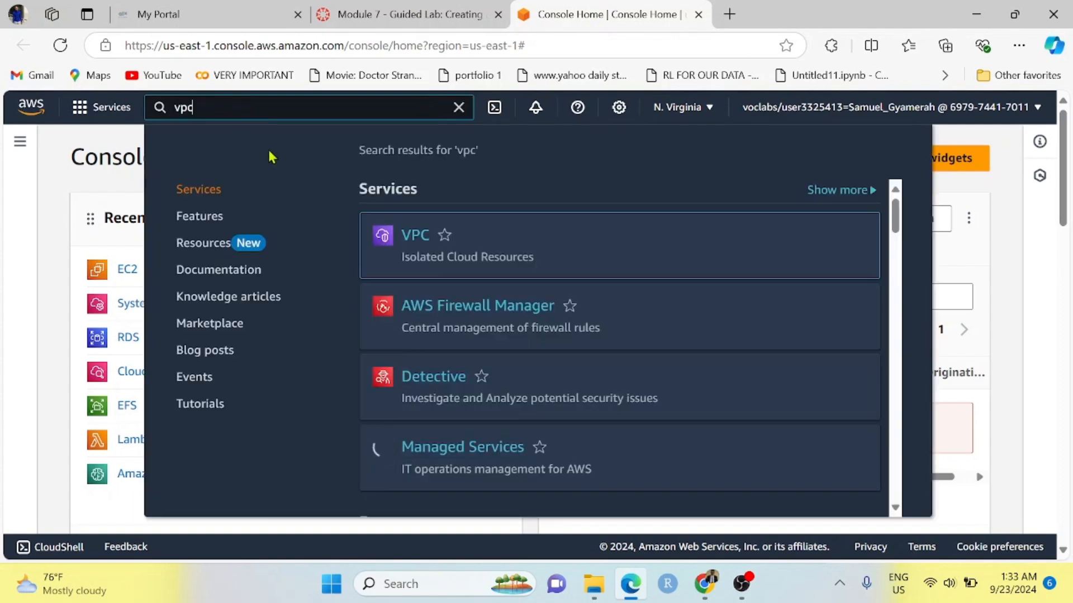
left_click(418, 244)
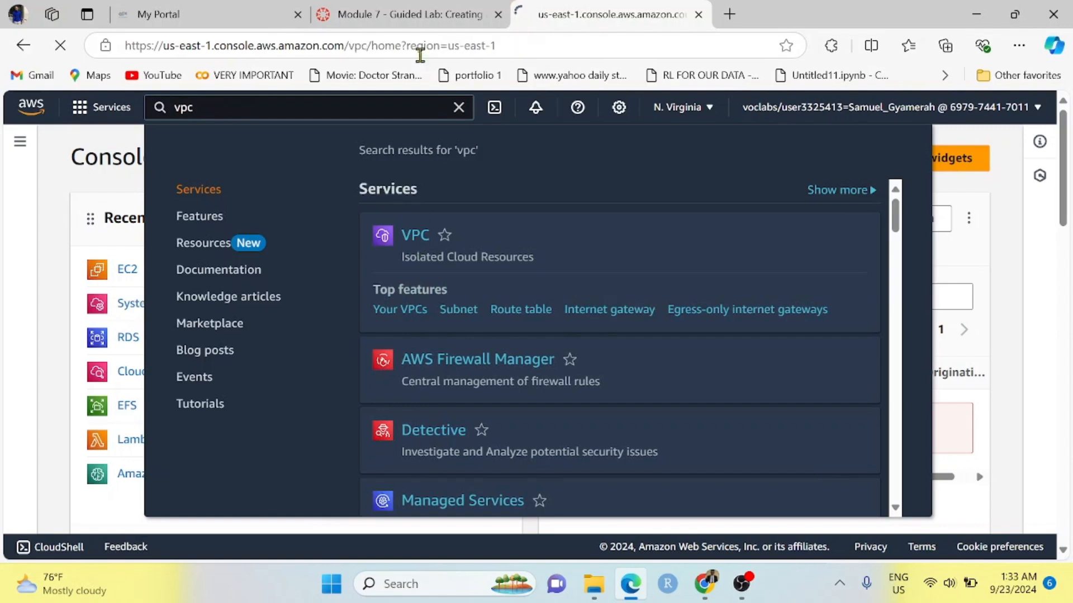
left_click(416, 17)
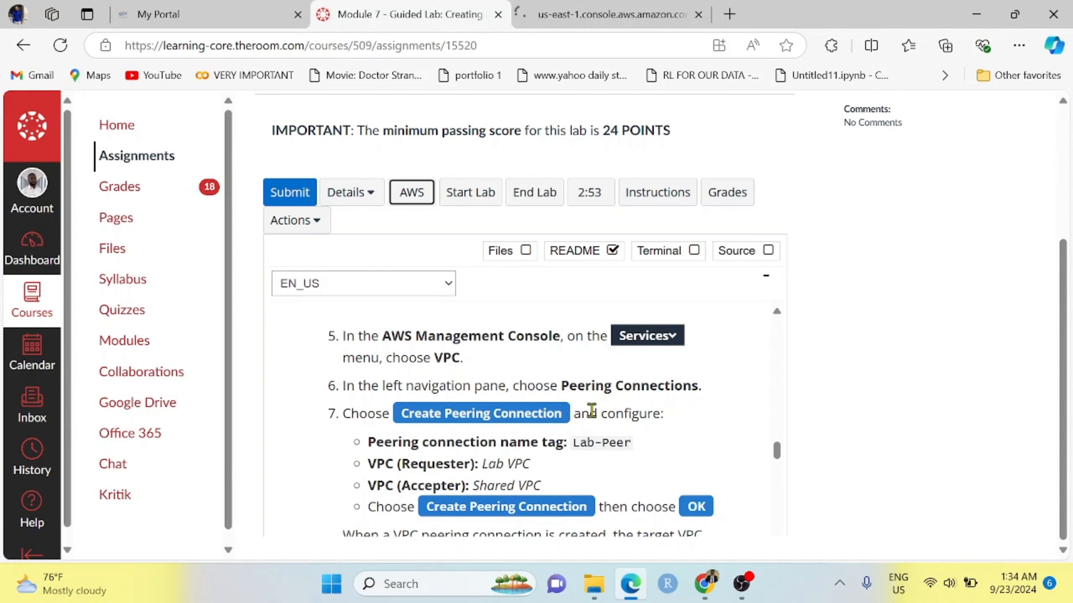
left_click(585, 15)
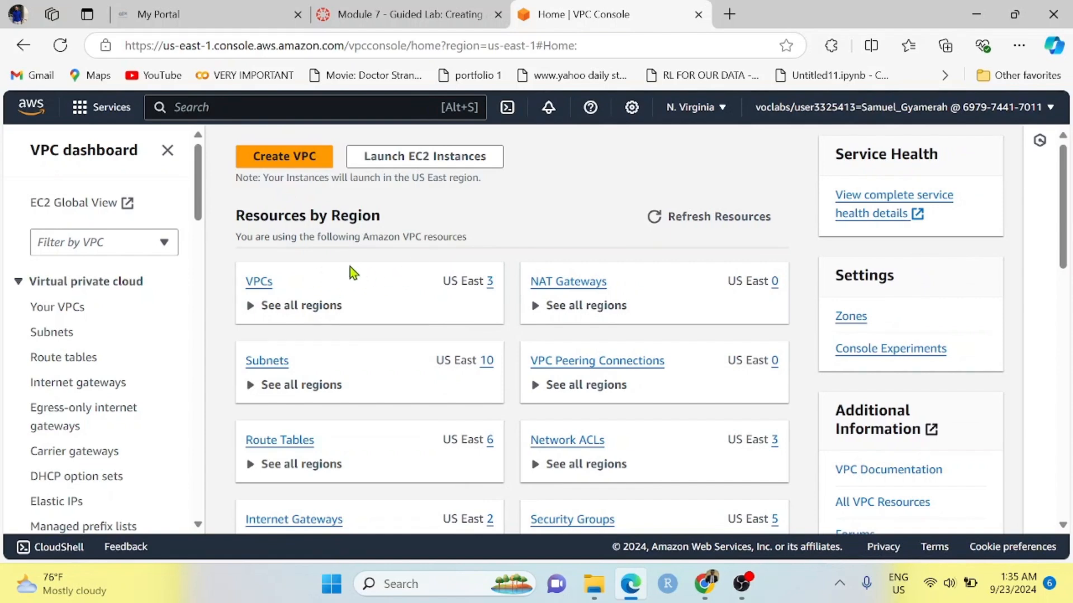
- Open the Peering connections page in the VPC console and start creating a new peering connection, following the lab instructions
left_click(424, 17)
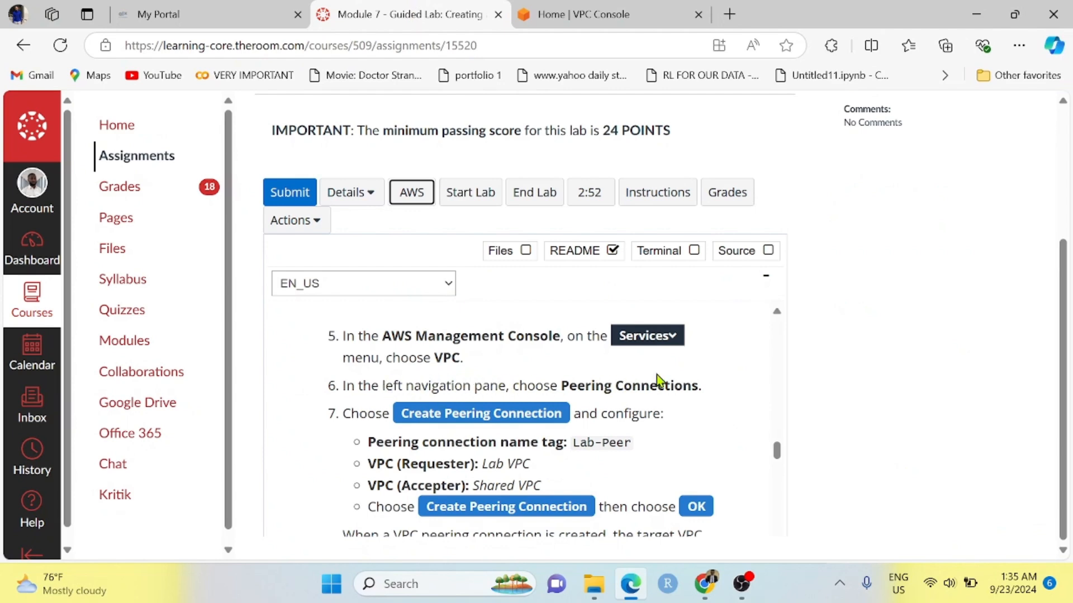
left_click(608, 21)
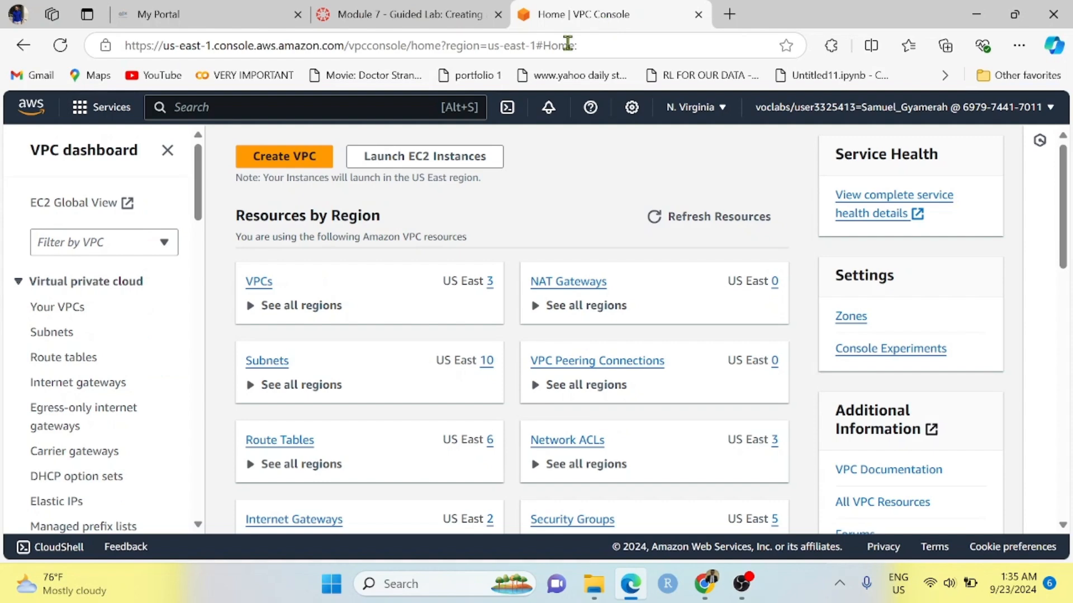
scroll(108, 359, "down", 1)
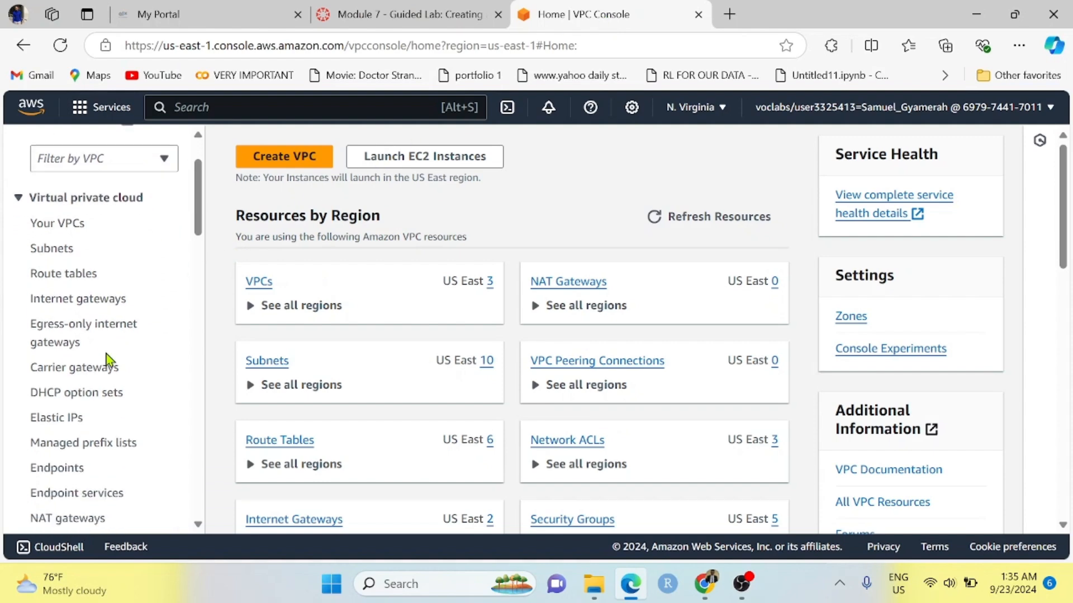
scroll(108, 359, "down", 3)
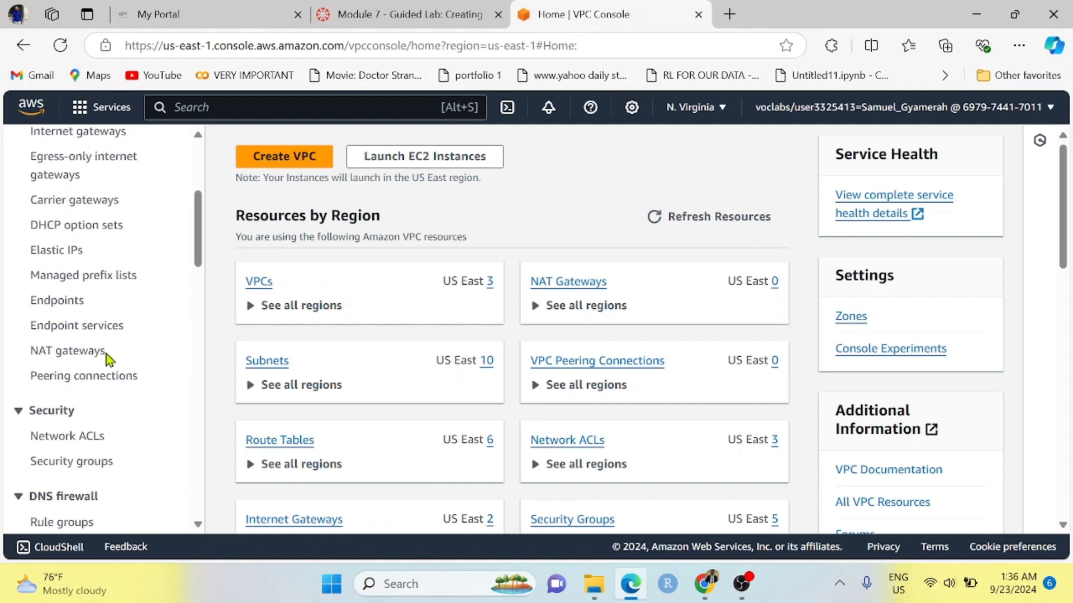
left_click(78, 385)
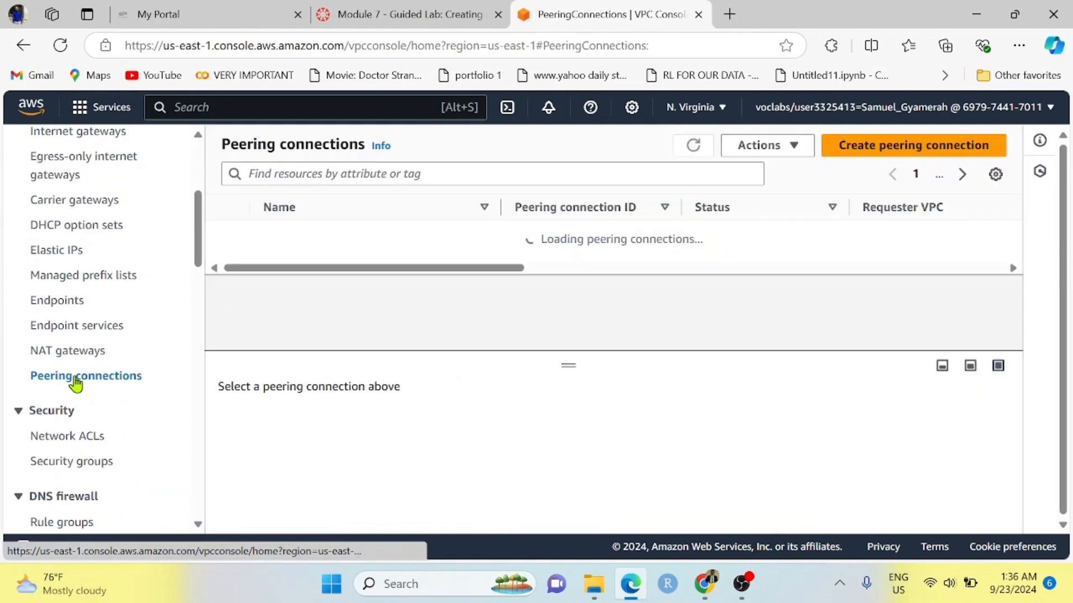
left_click(905, 156)
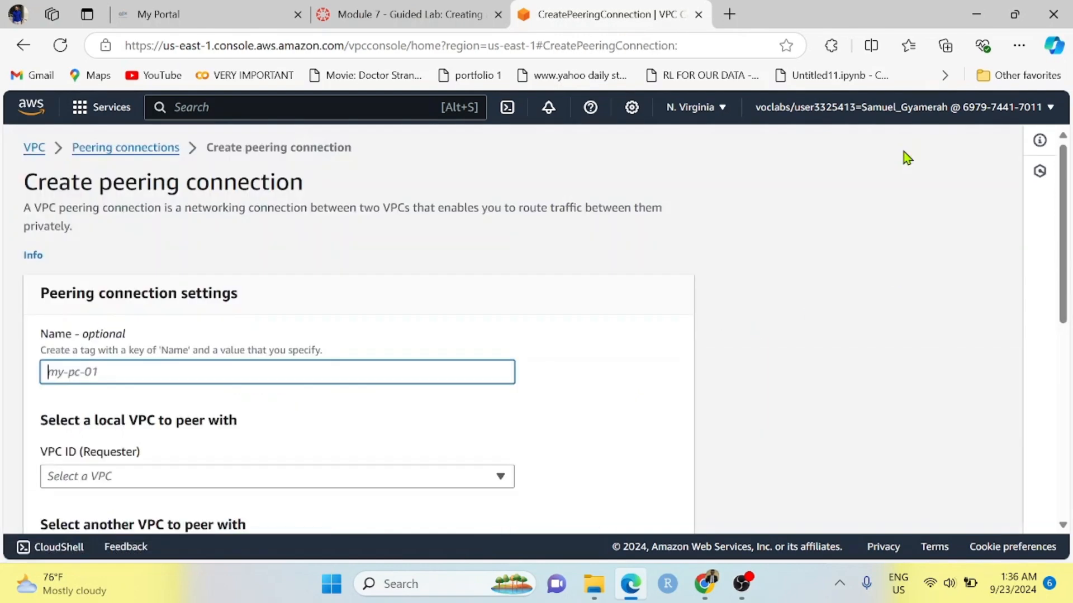
- Copy the name tag Lab-Peer from the lab instructions and enter it as the new peering connection's name
left_click(422, 14)
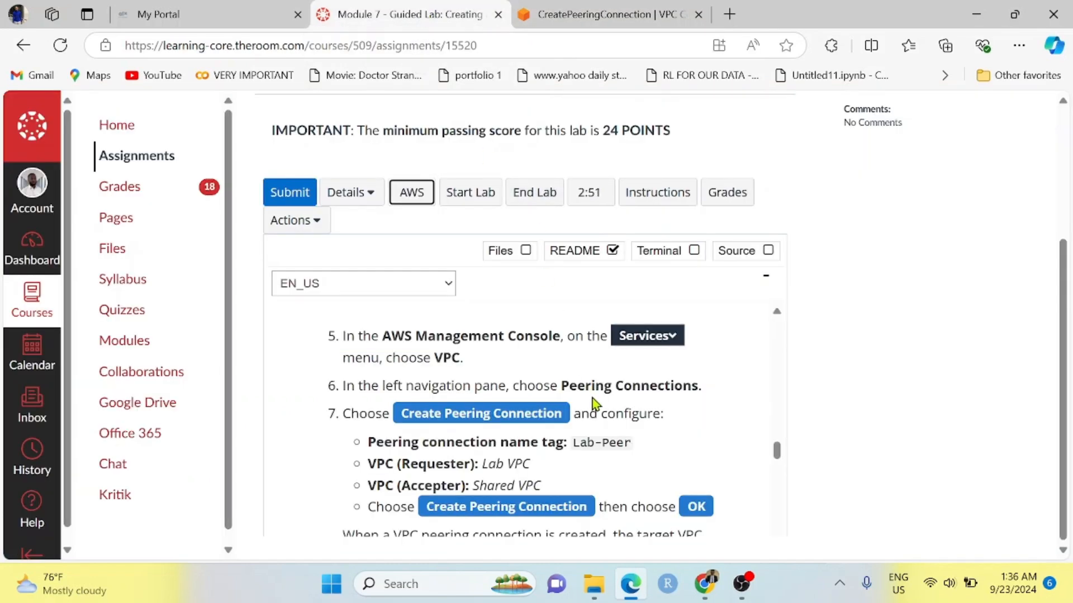
scroll(632, 414, "down", 1)
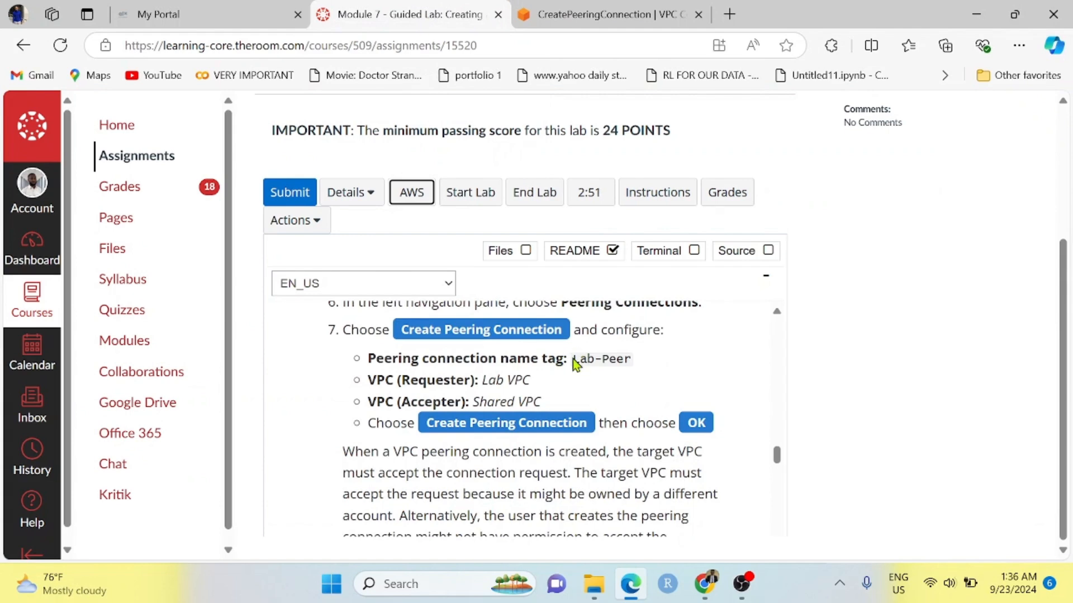
left_click_drag(576, 359, 630, 360)
key("ctrl+c")
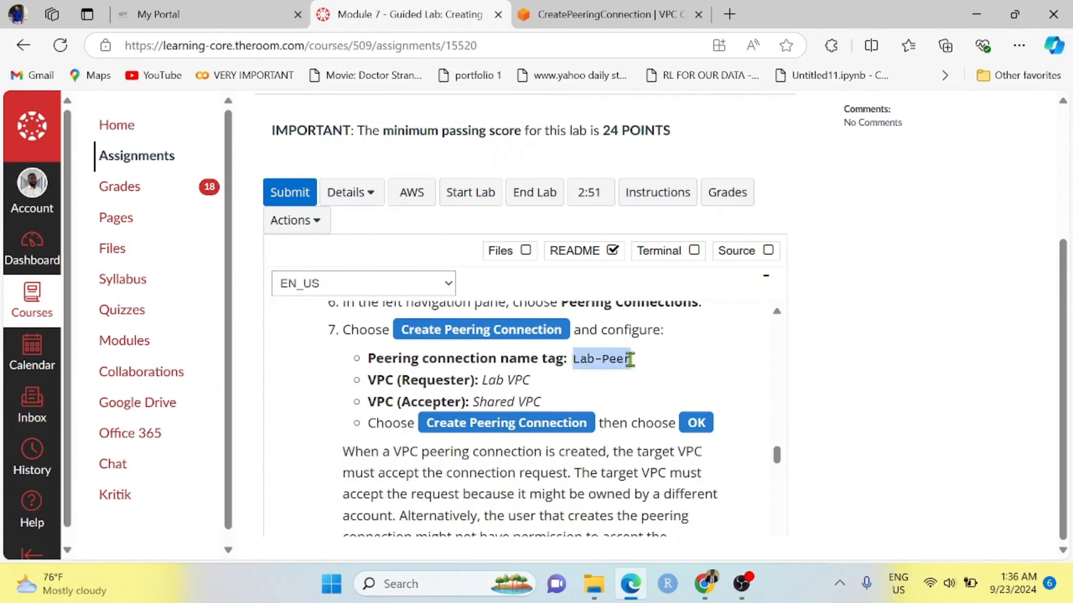
left_click(616, 13)
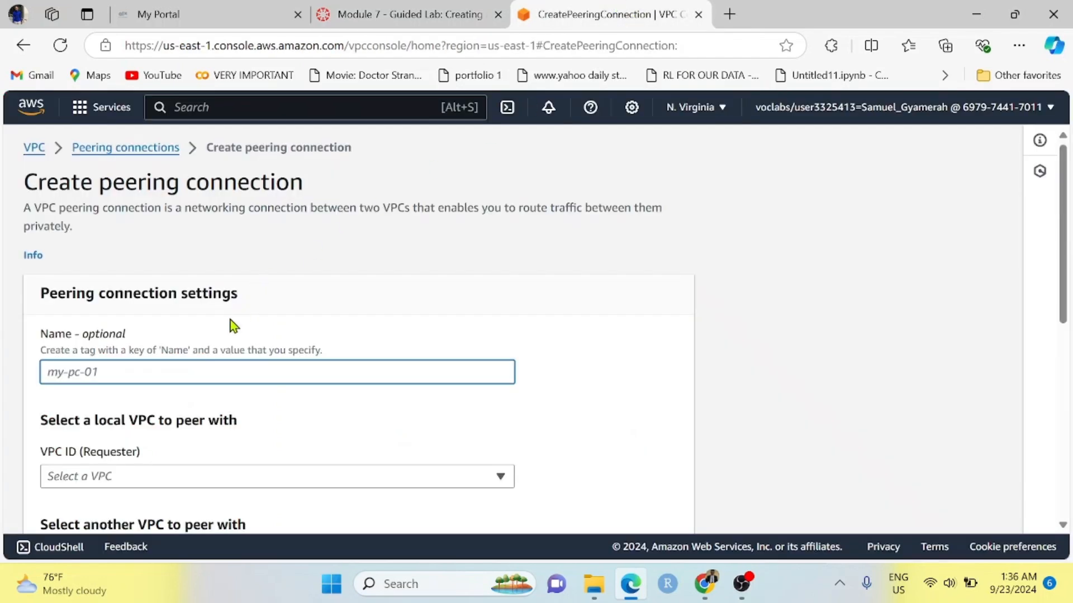
key("ctrl+v")
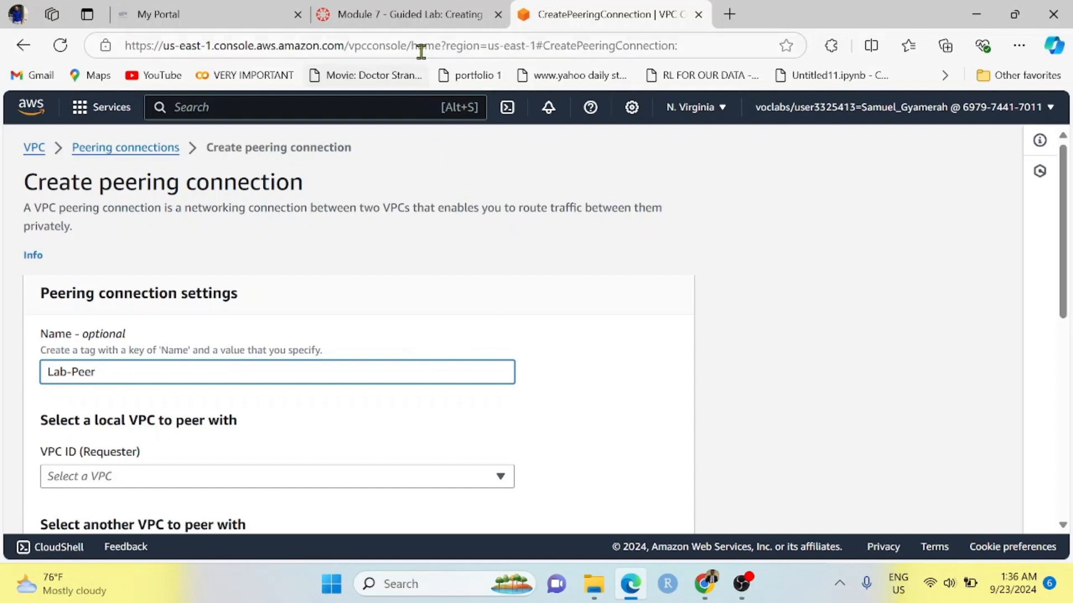
- Set Lab VPC as the requester and Shared VPC as the accepter of the peering connection, following the lab instructions
left_click(417, 16)
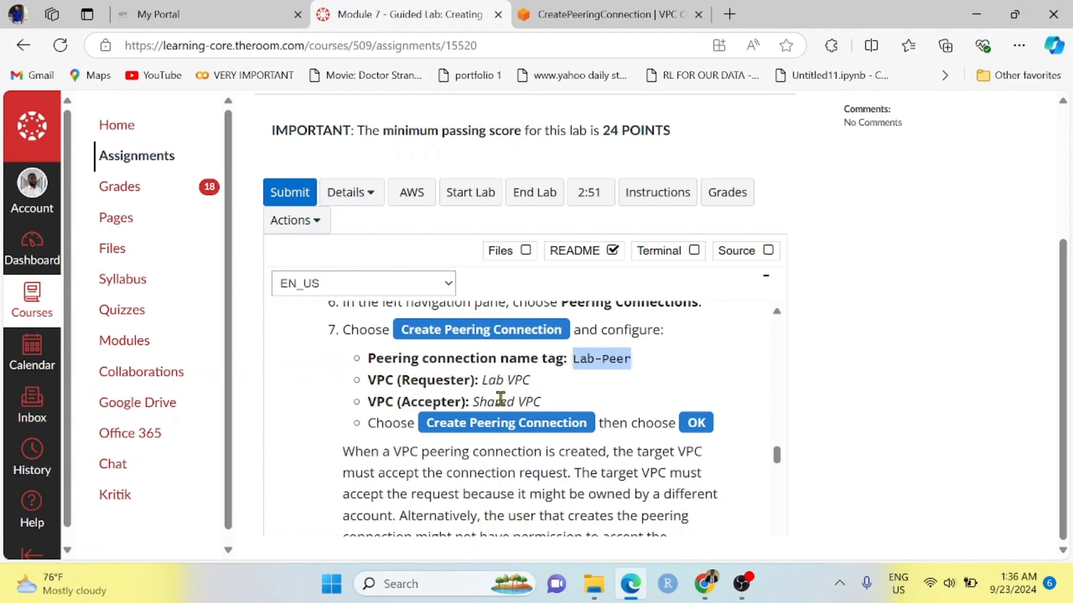
left_click(601, 16)
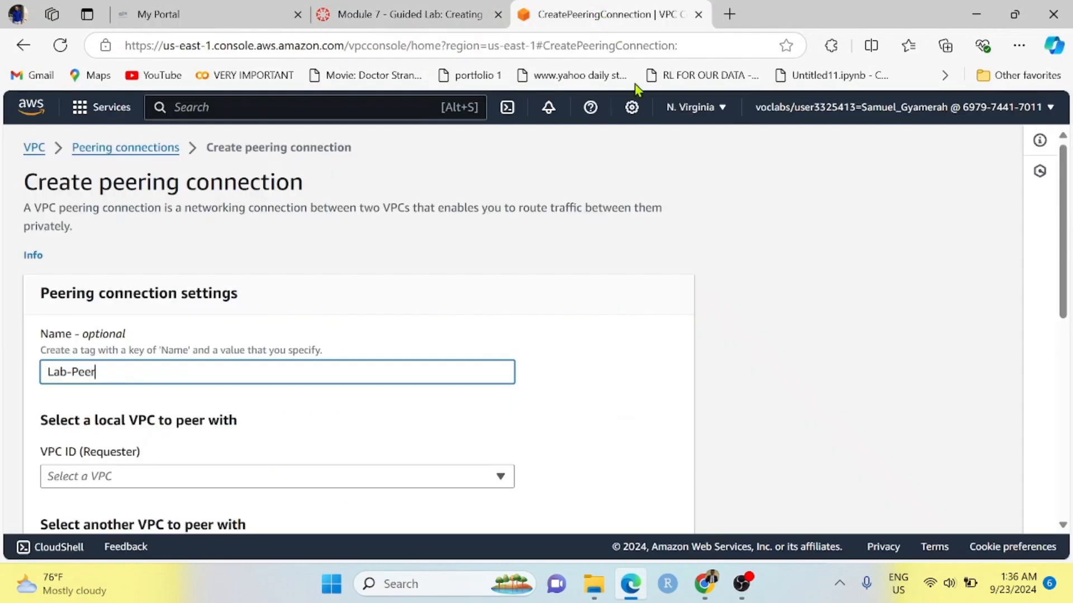
scroll(489, 334, "down", 3)
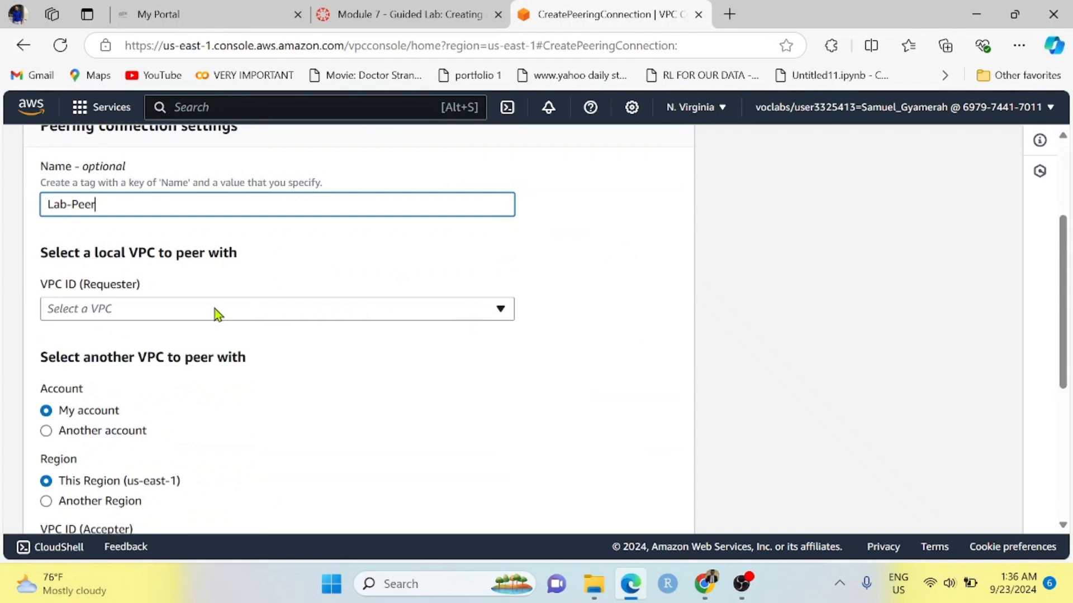
left_click(281, 315)
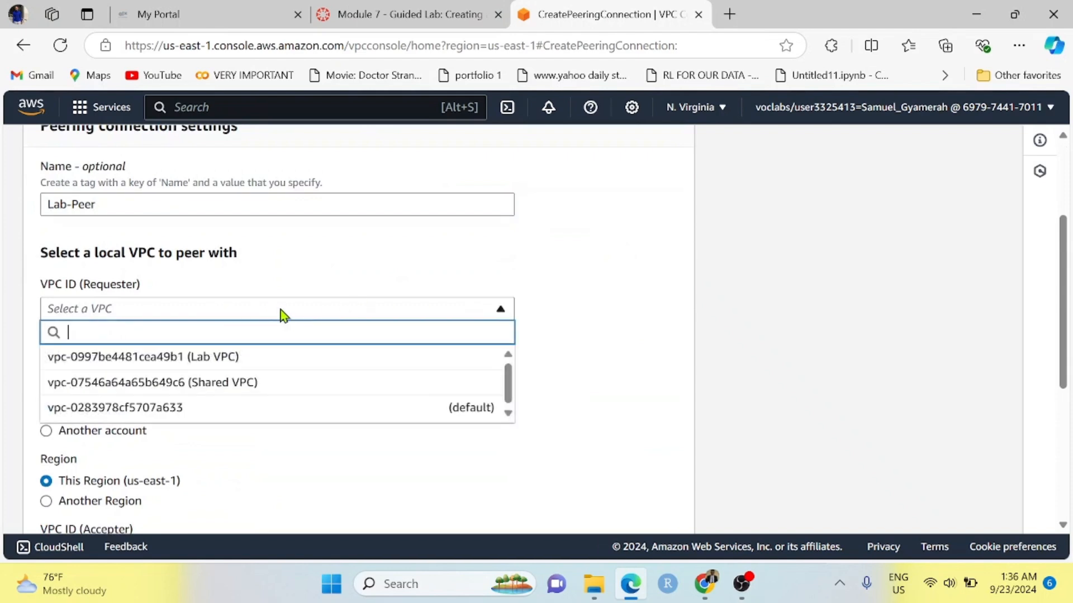
left_click(239, 362)
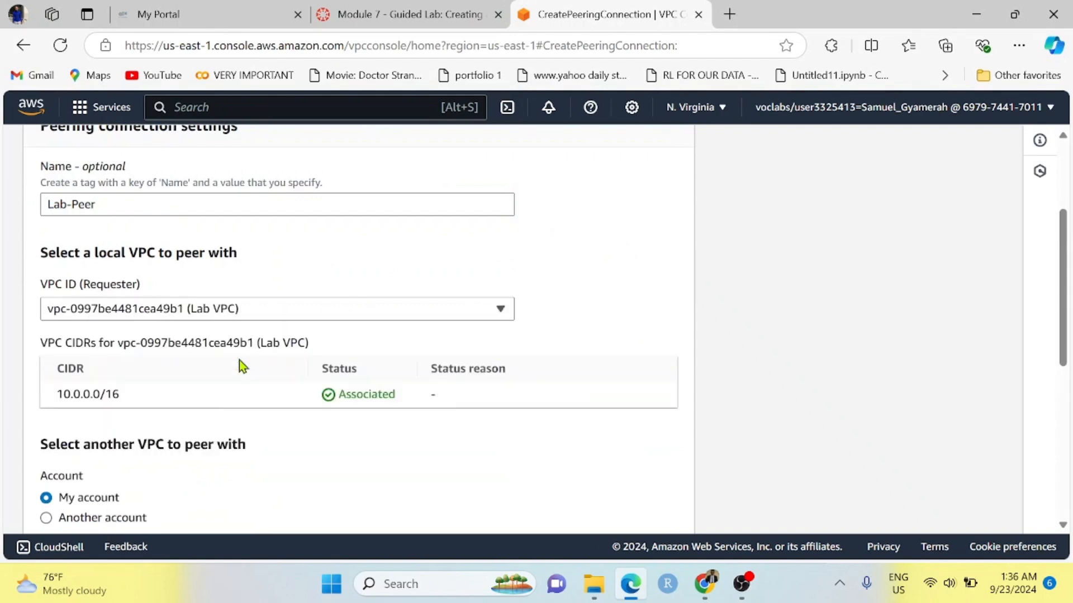
scroll(456, 369, "down", 6)
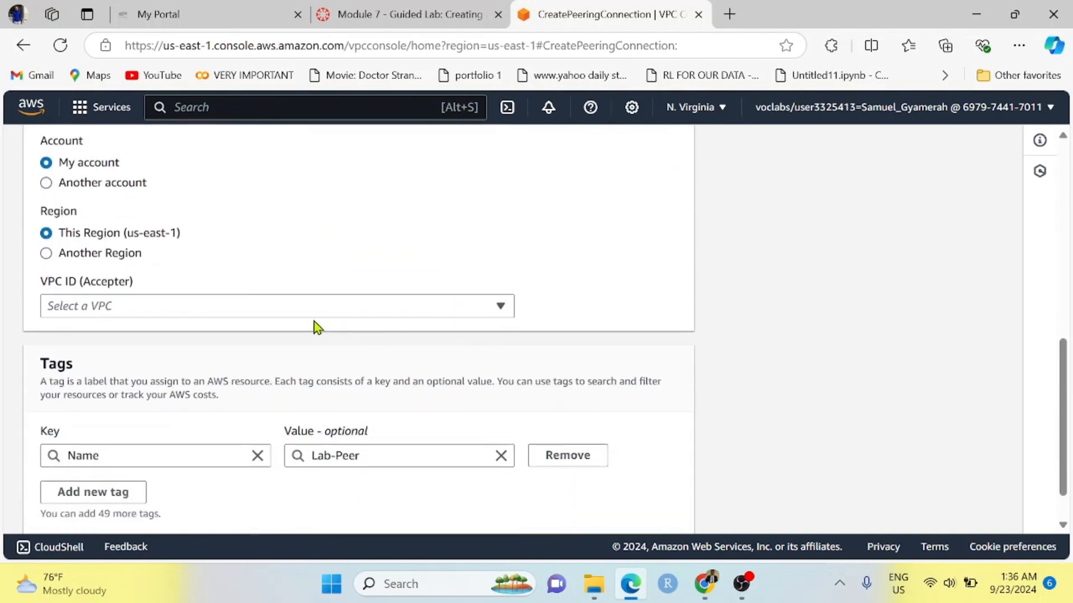
left_click(337, 312)
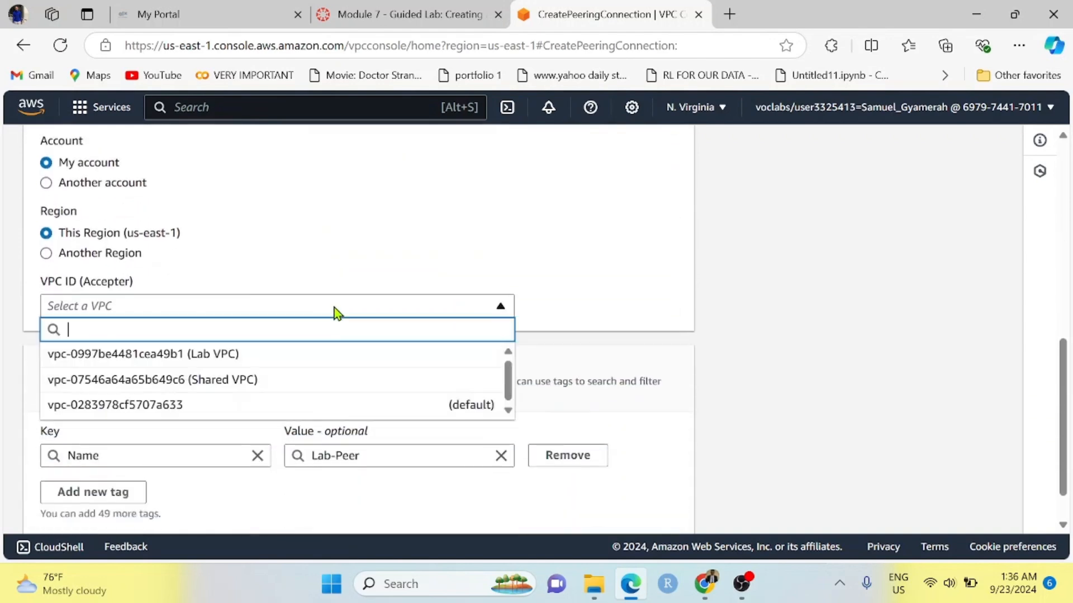
left_click(220, 382)
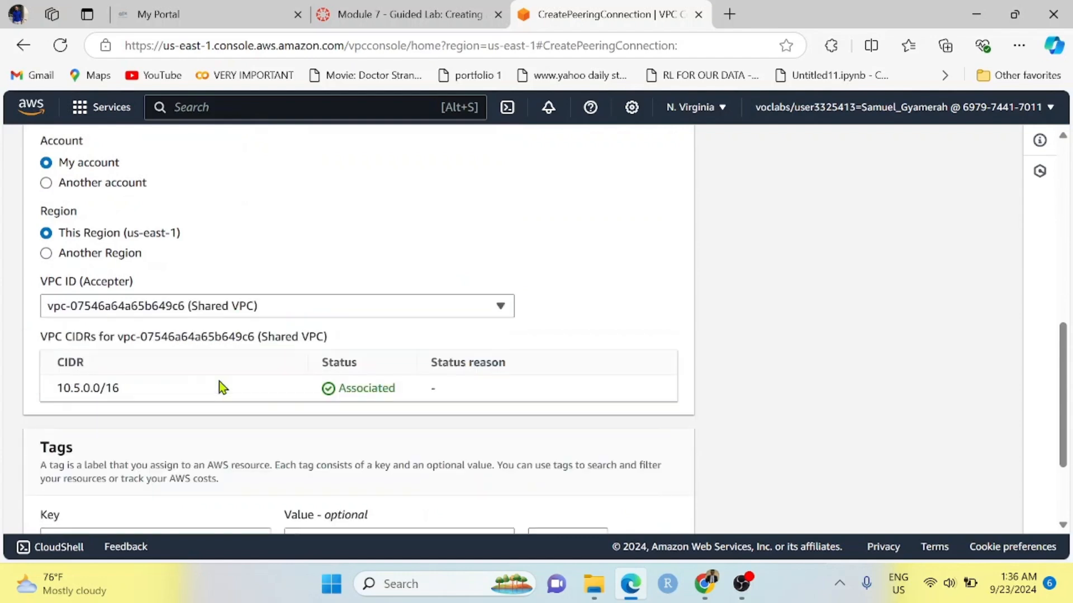
- Check the lab instructions, create the Lab-Peer peering connection, and look over its details page
left_click(428, 23)
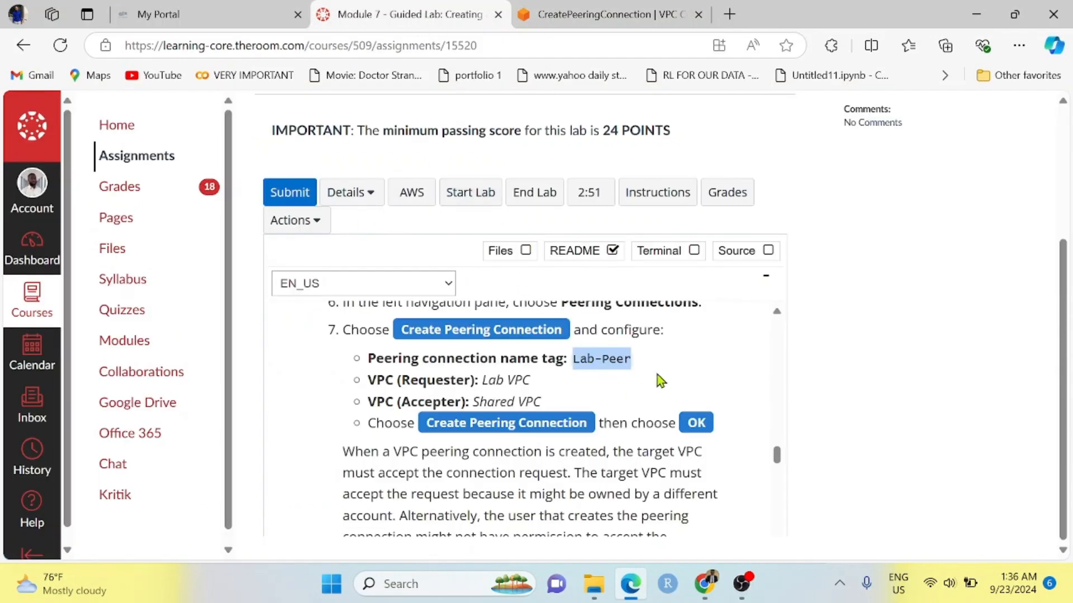
left_click(630, 394)
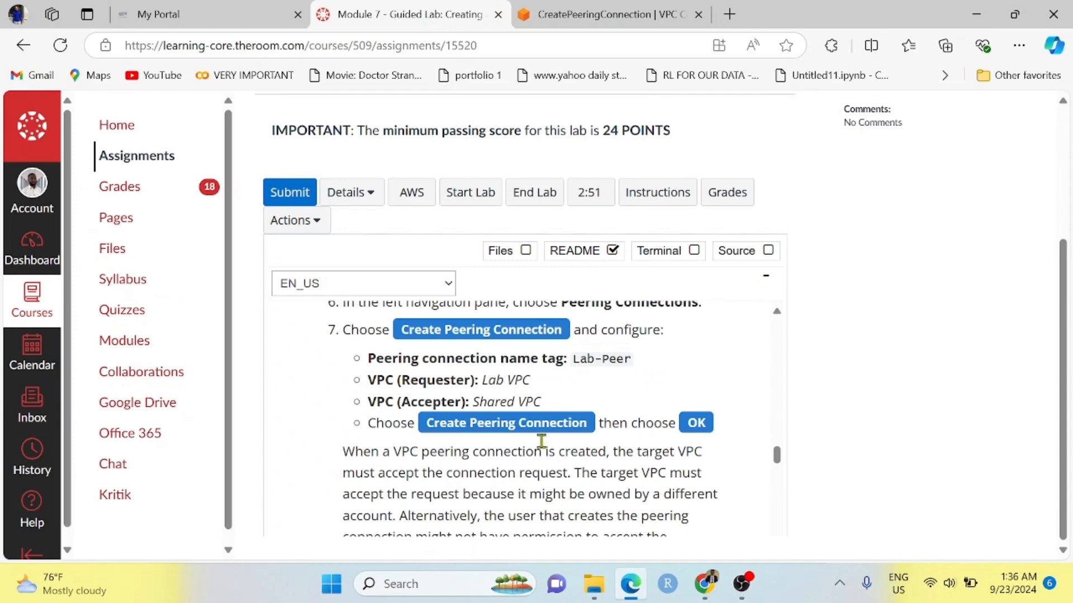
left_click(596, 13)
scroll(610, 358, "down", 3)
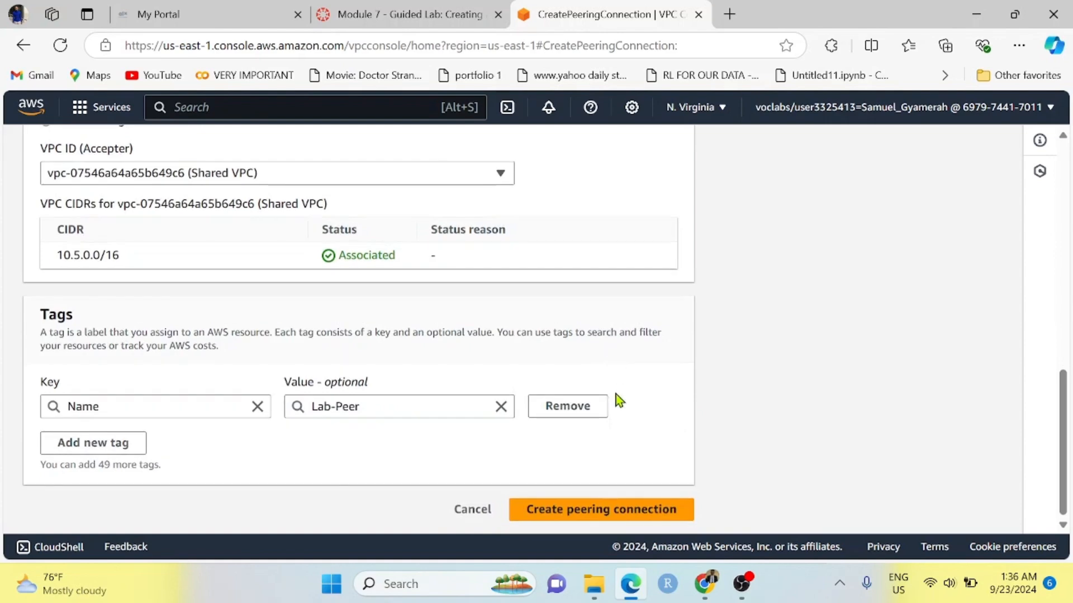
left_click(594, 513)
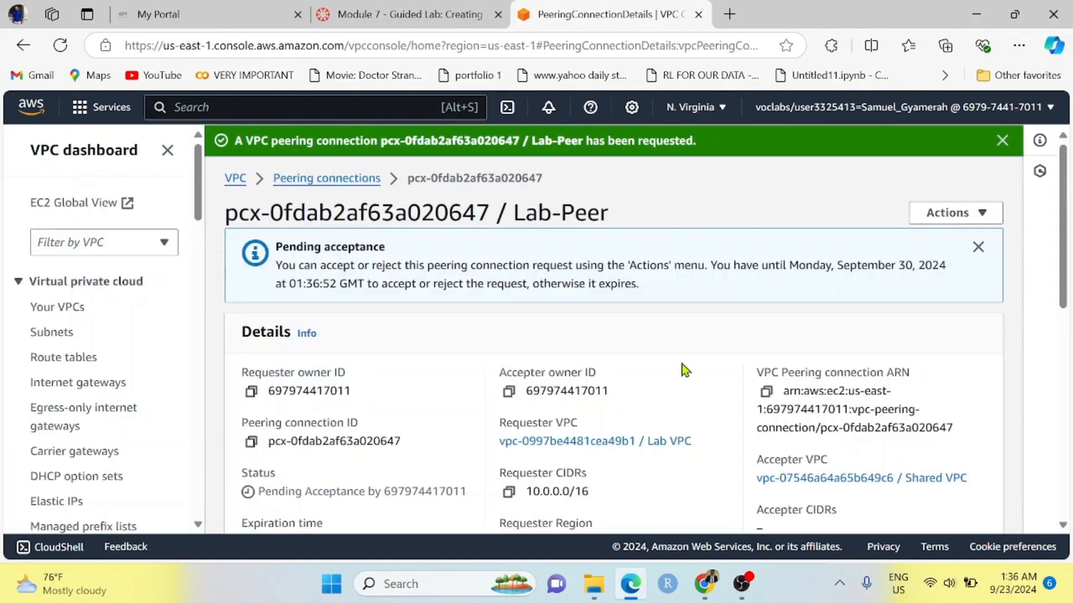
scroll(682, 364, "down", 10)
scroll(682, 363, "up", 10)
- Accept the Lab-Peer peering request from the peering connections list, following steps 8 and 9 of the lab instructions
left_click(441, 20)
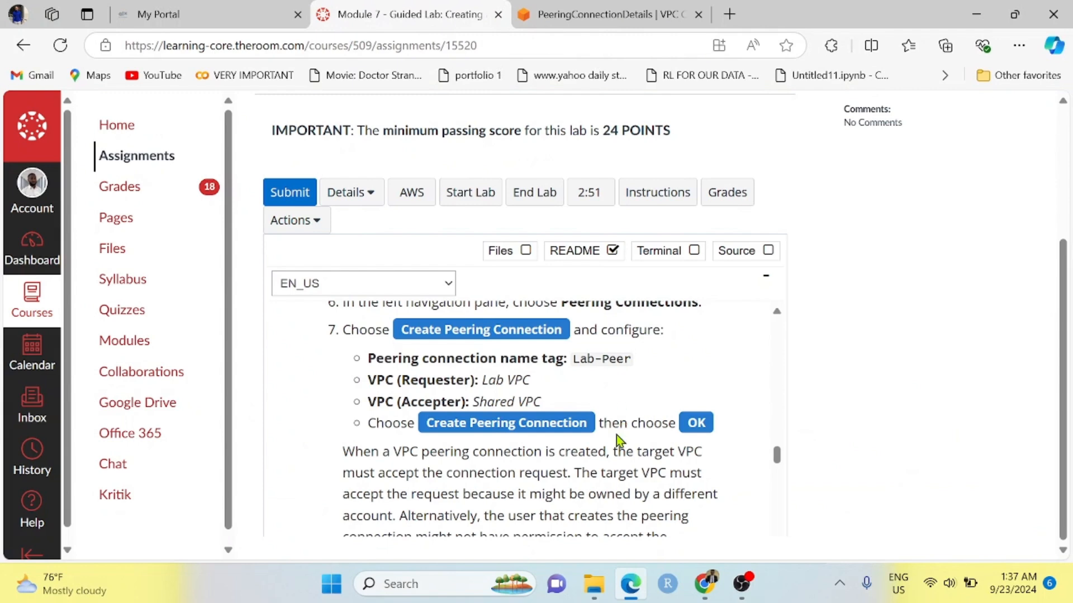
scroll(616, 434, "down", 1)
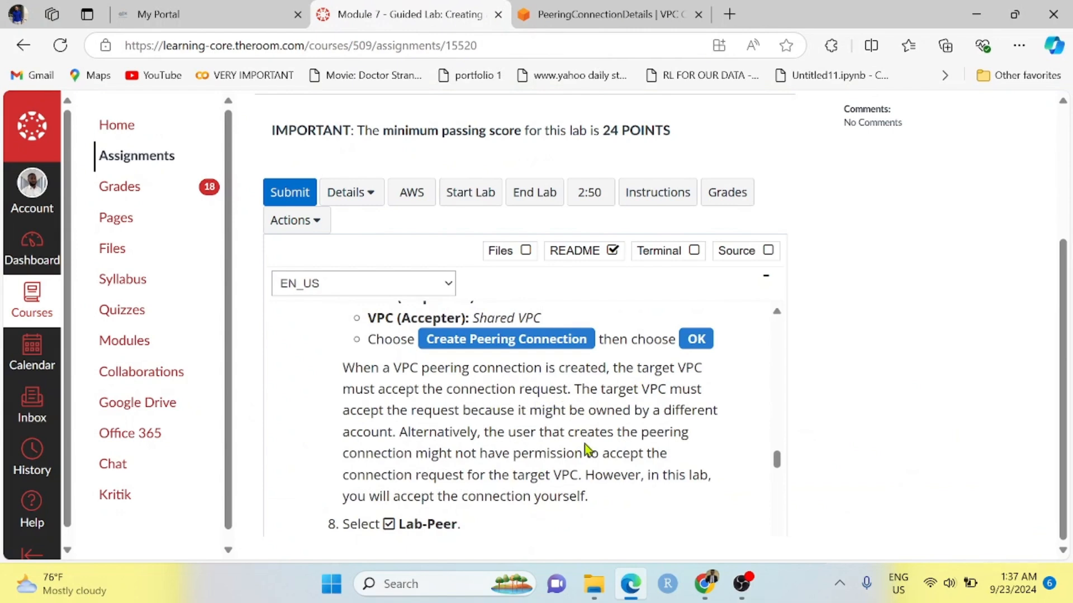
scroll(562, 452, "down", 1)
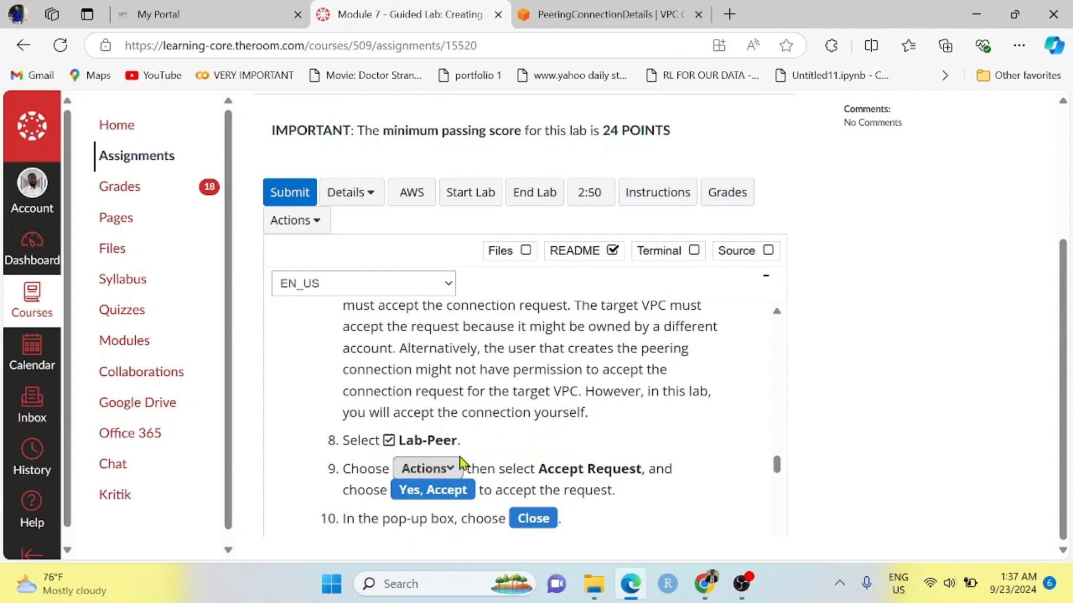
left_click(604, 17)
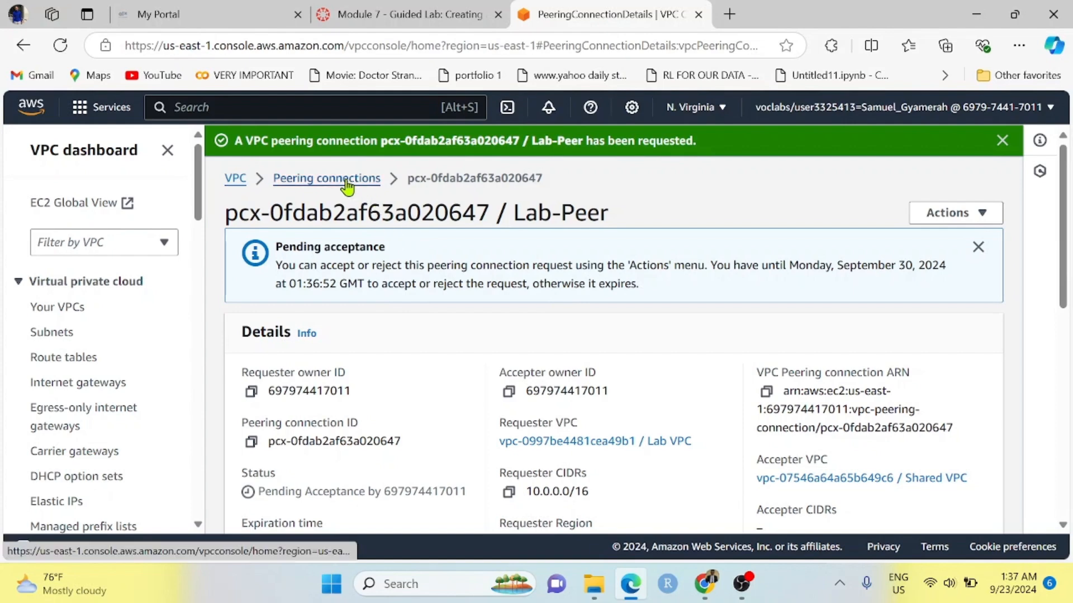
left_click(328, 179)
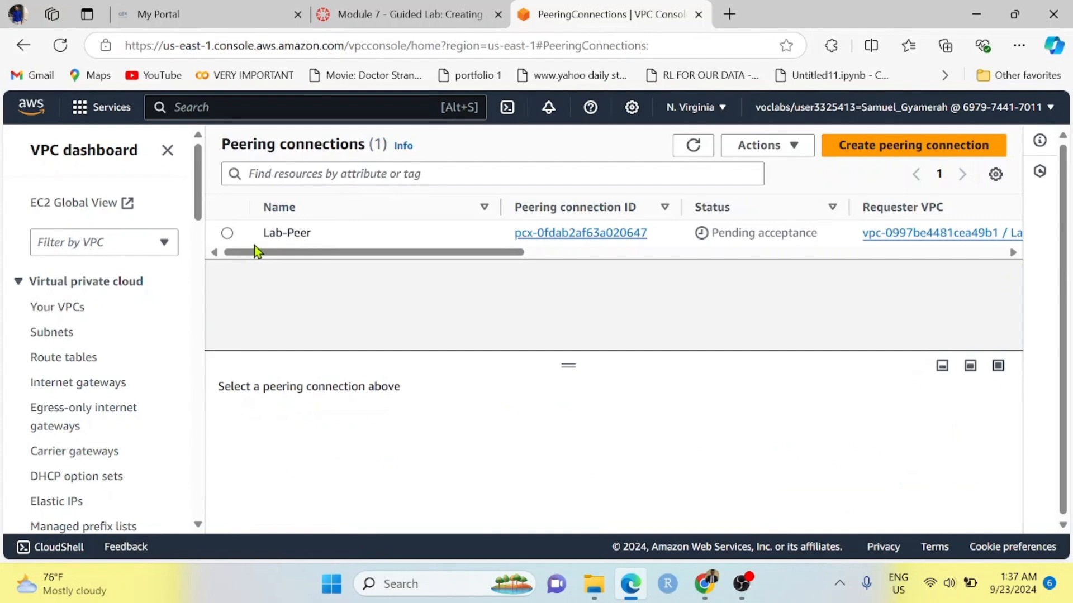
left_click(227, 234)
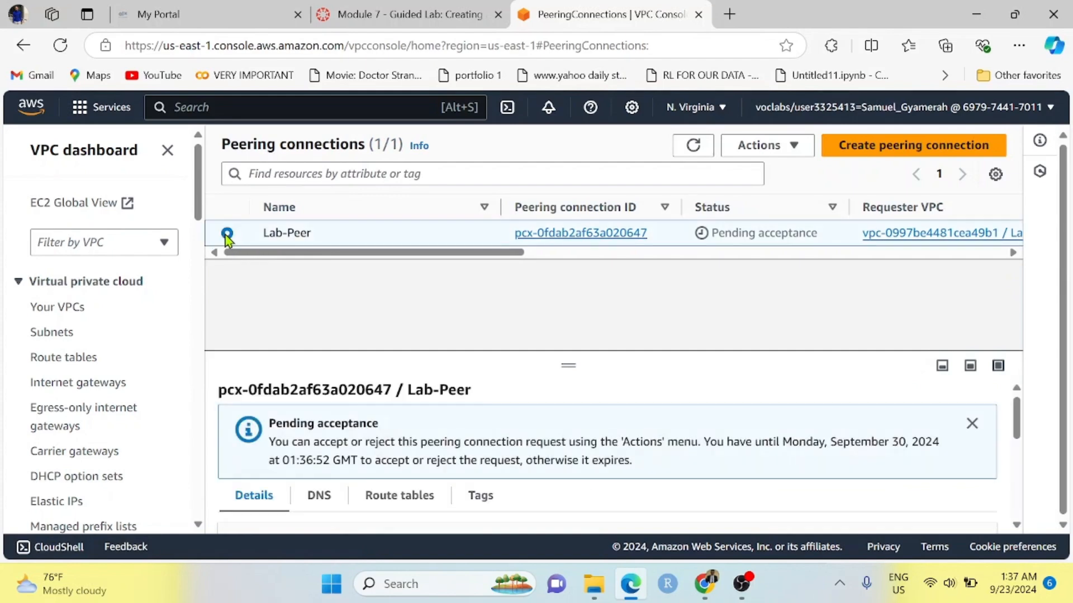
left_click(411, 17)
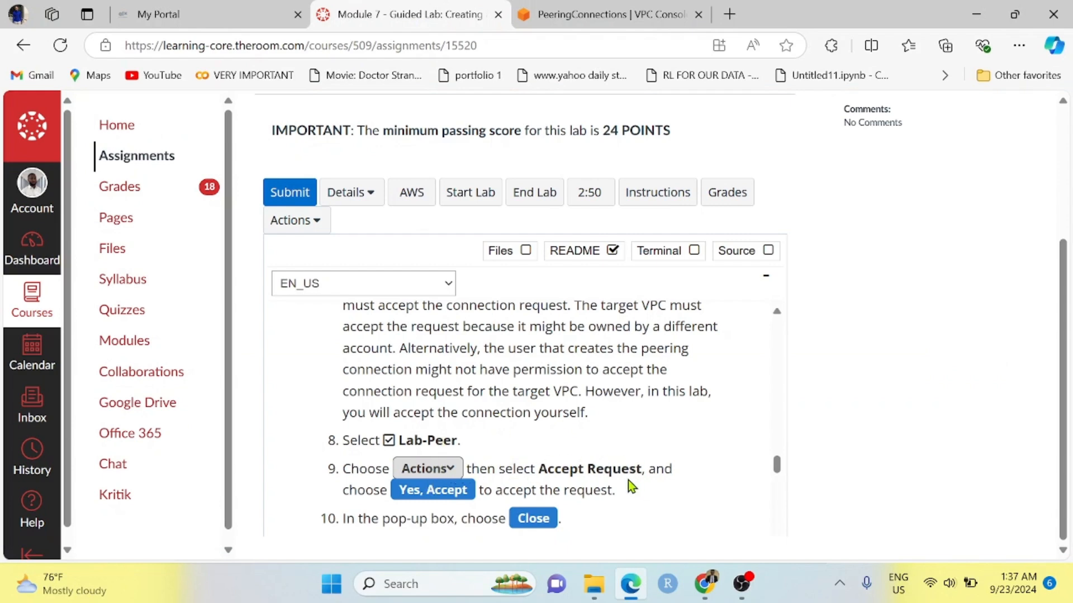
left_click(569, 17)
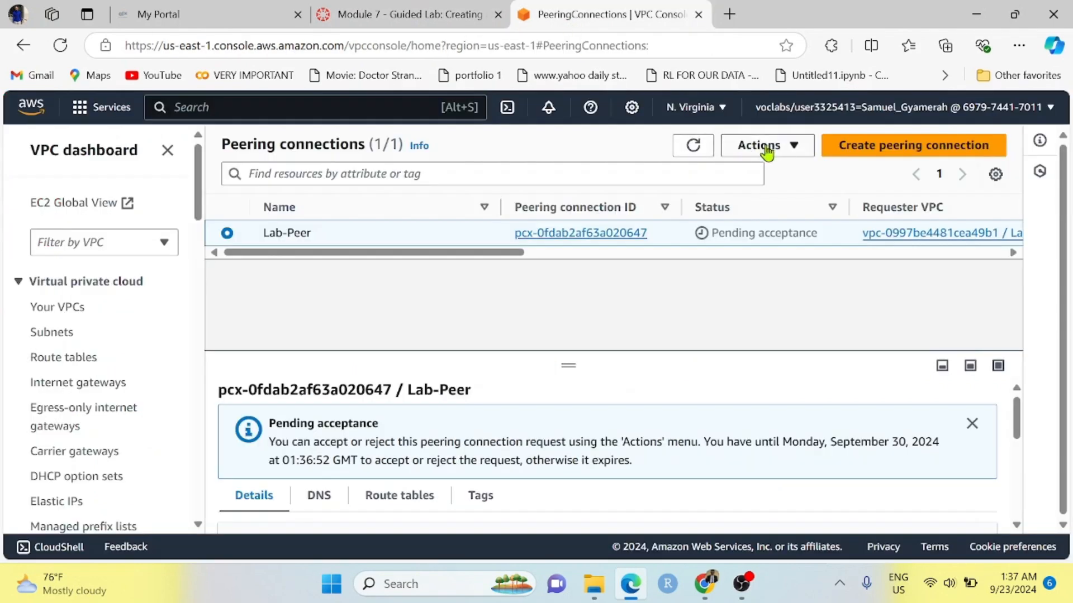
left_click(800, 148)
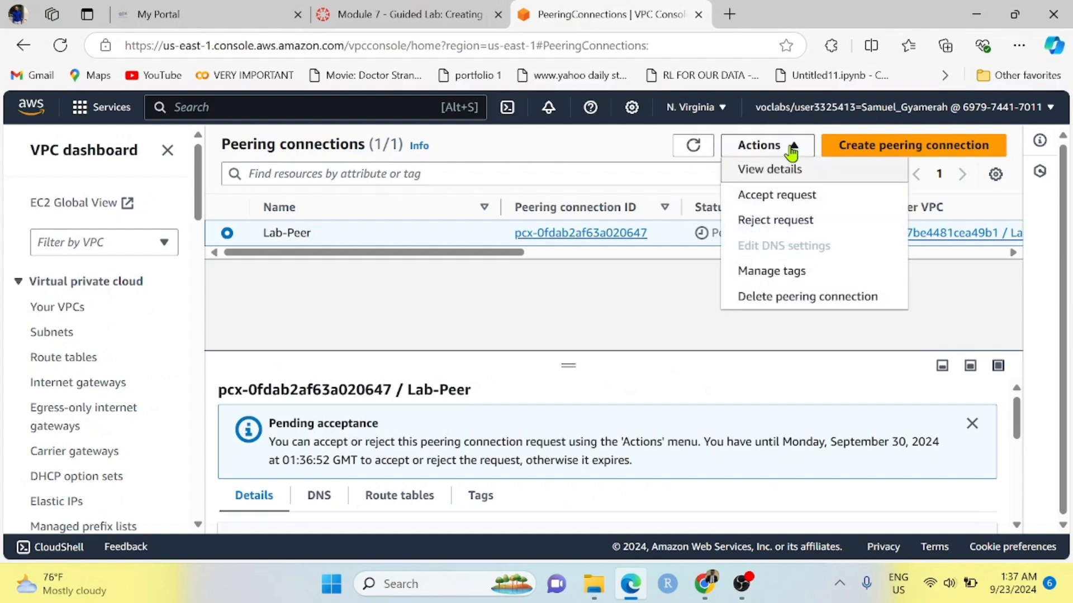
left_click(770, 195)
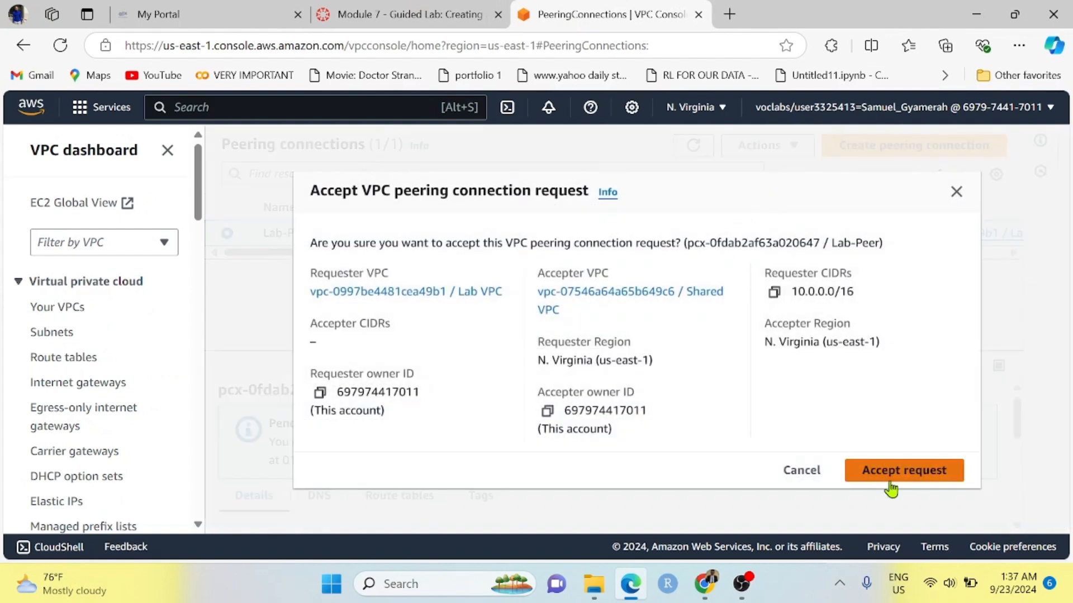
left_click(892, 478)
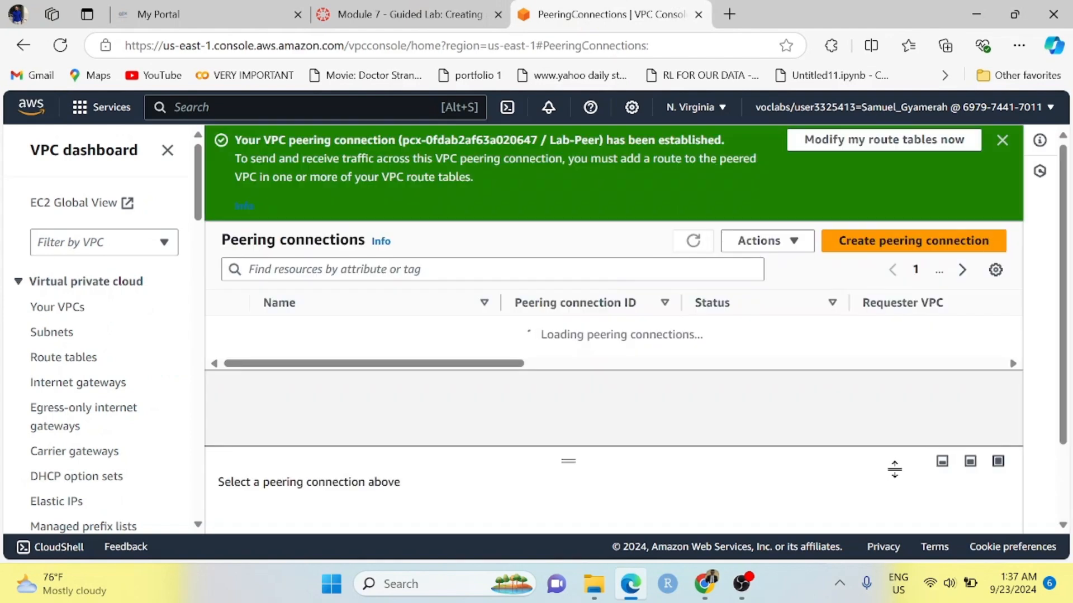
- Check the last Task 1 instruction and dismiss the notification on the Peering connections page
left_click(383, 15)
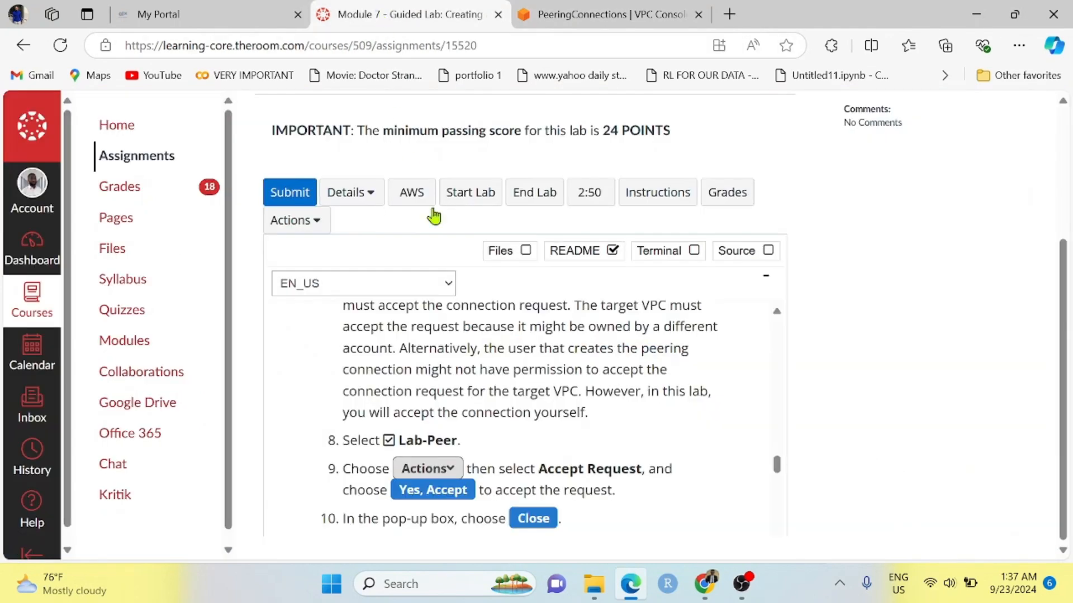
scroll(592, 428, "down", 2)
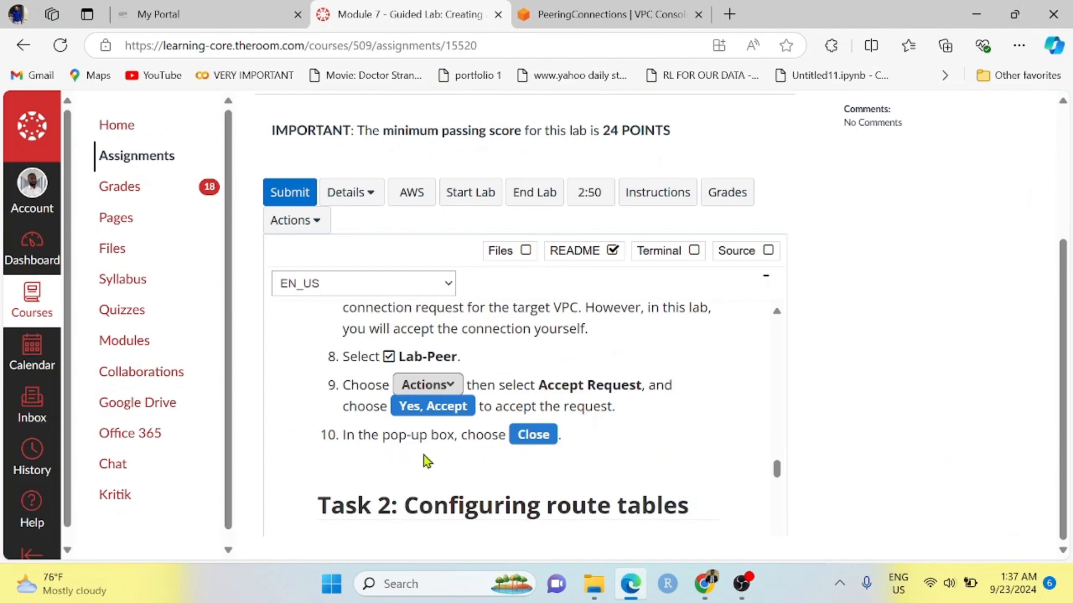
left_click(595, 15)
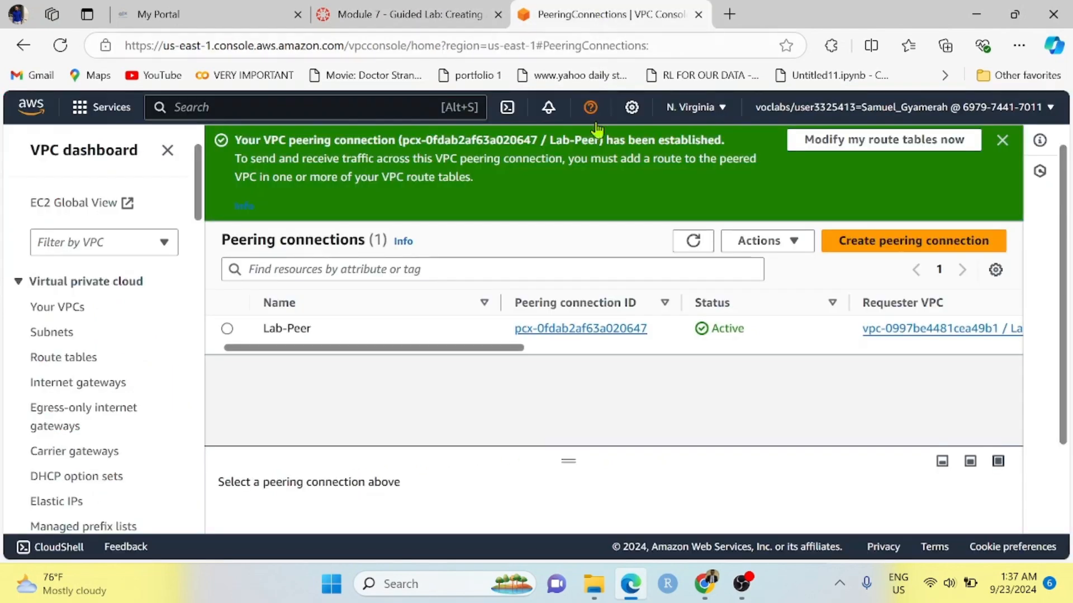
left_click(1003, 140)
- Read the start of Task 2 on configuring route tables and open the Route tables page in the VPC console
left_click(394, 15)
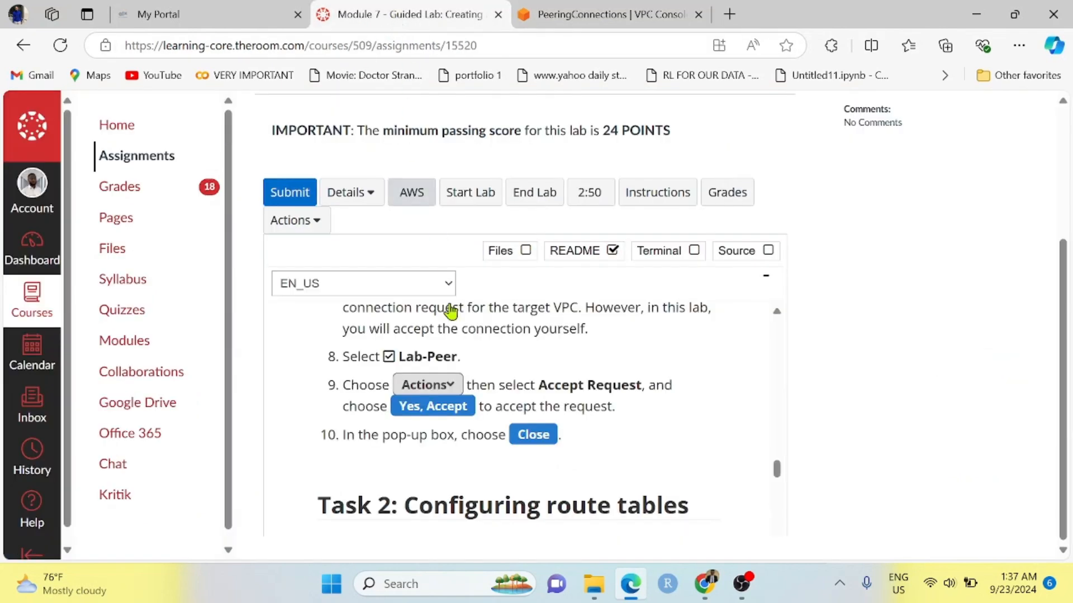
scroll(597, 435, "down", 1)
scroll(597, 436, "down", 1)
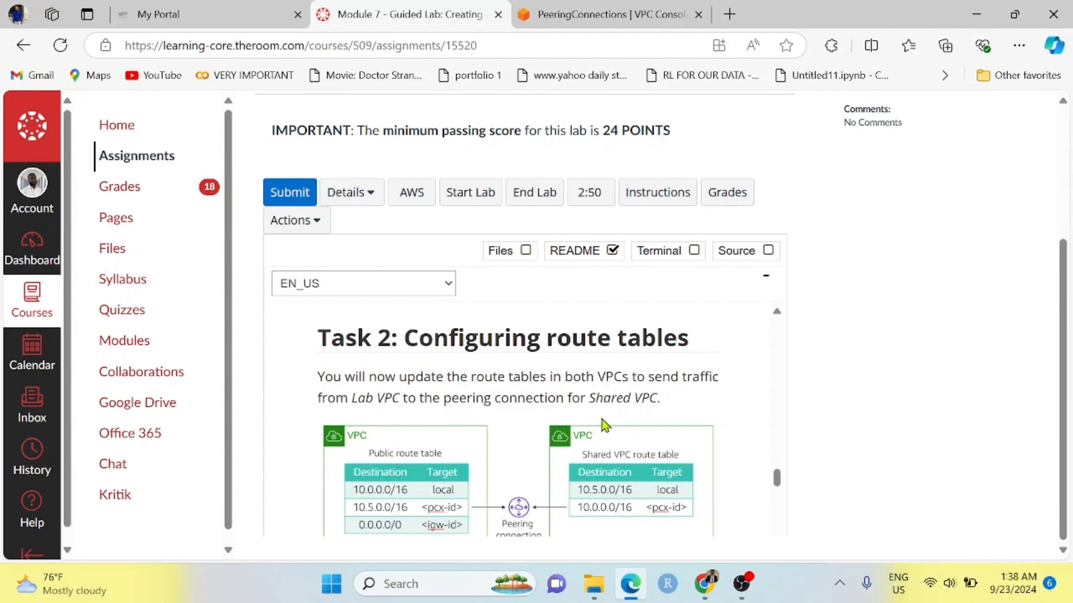
scroll(602, 422, "down", 2)
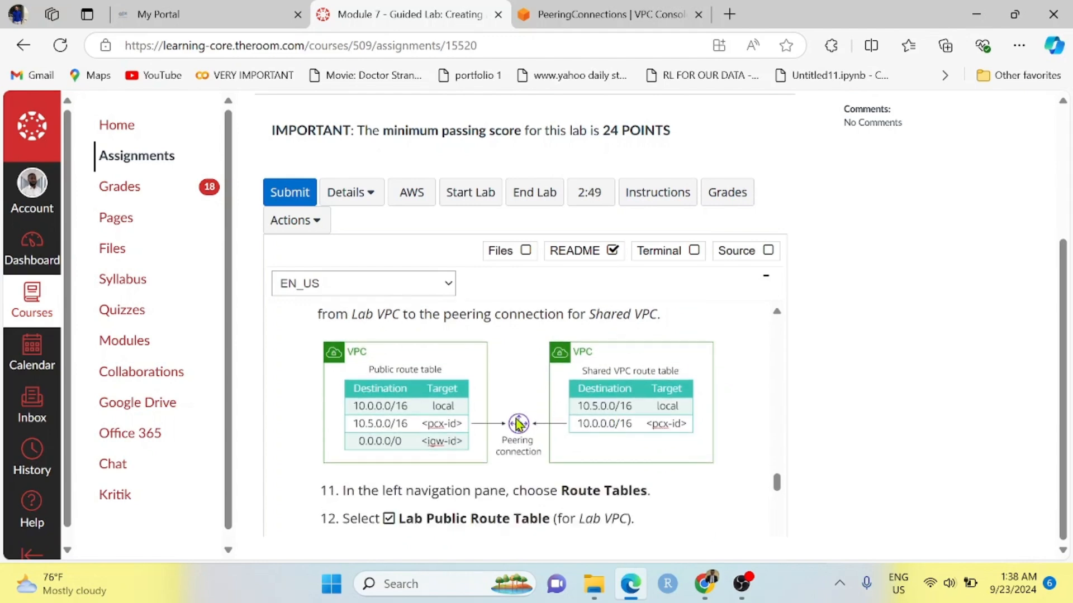
scroll(530, 431, "down", 2)
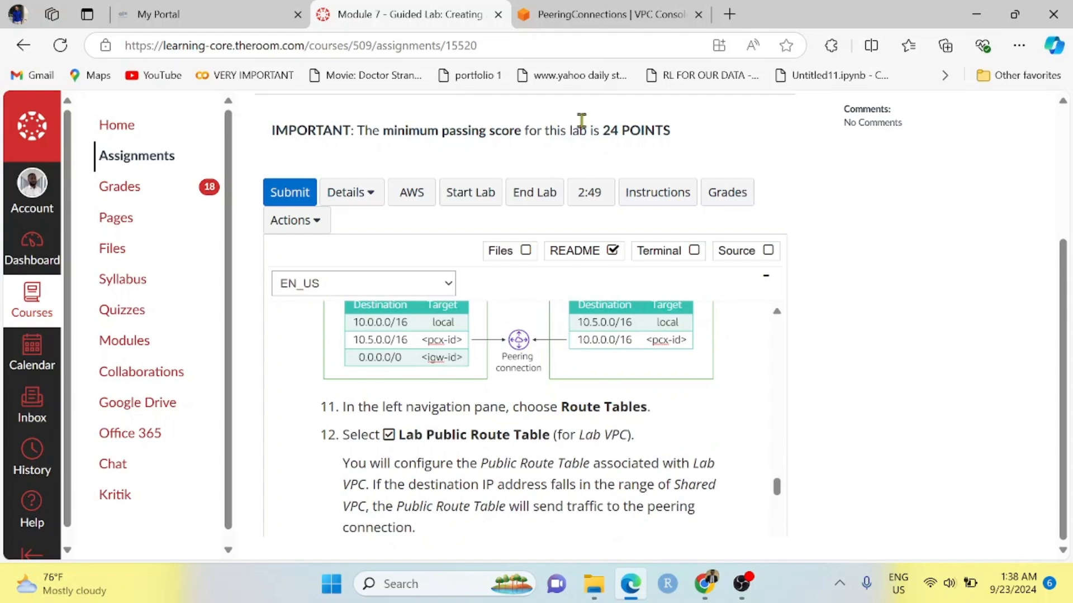
left_click(611, 14)
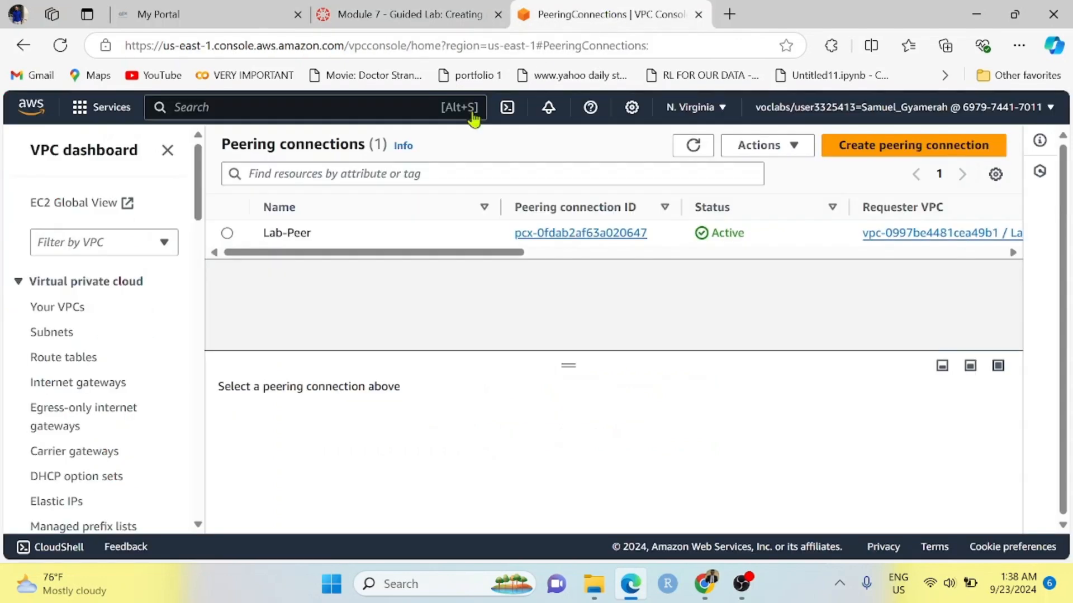
left_click(73, 362)
- Read step 12 of the lab instructions and select Lab Public Route Table in the VPC console's route tables list
left_click(431, 14)
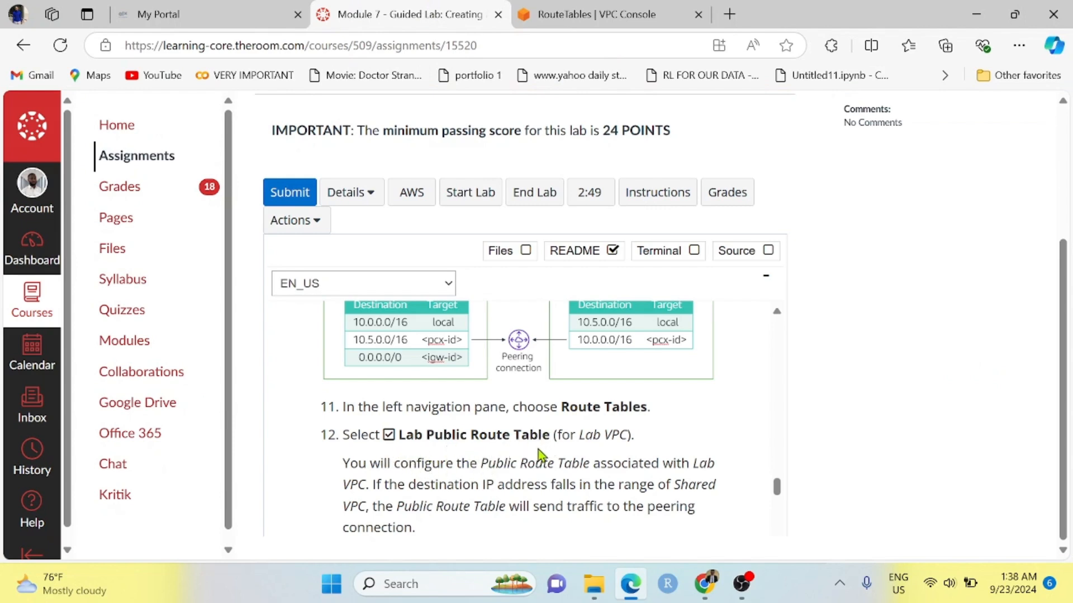
scroll(537, 452, "down", 1)
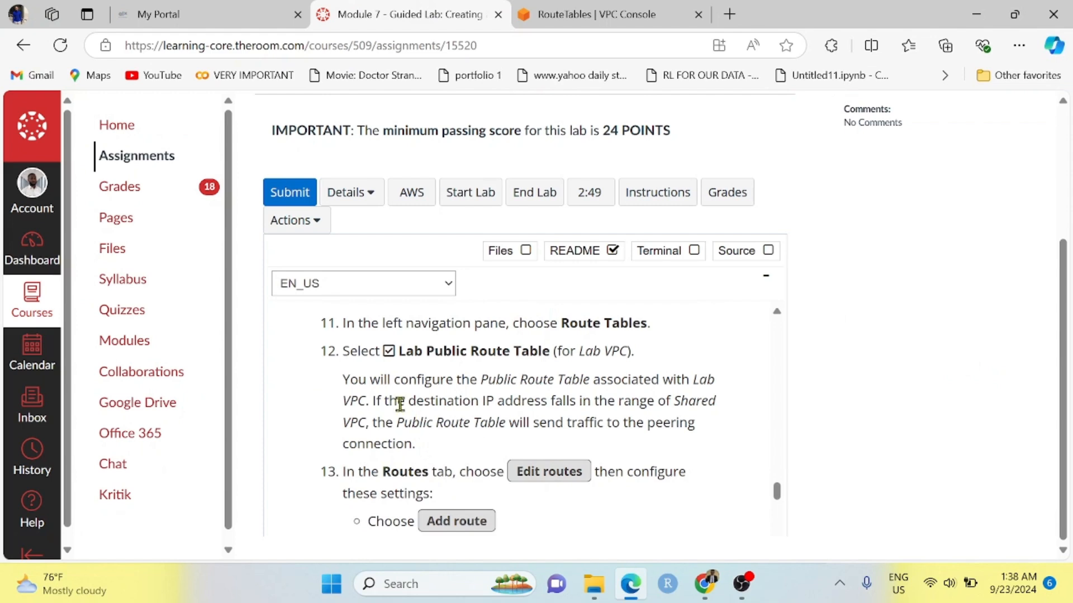
left_click(601, 19)
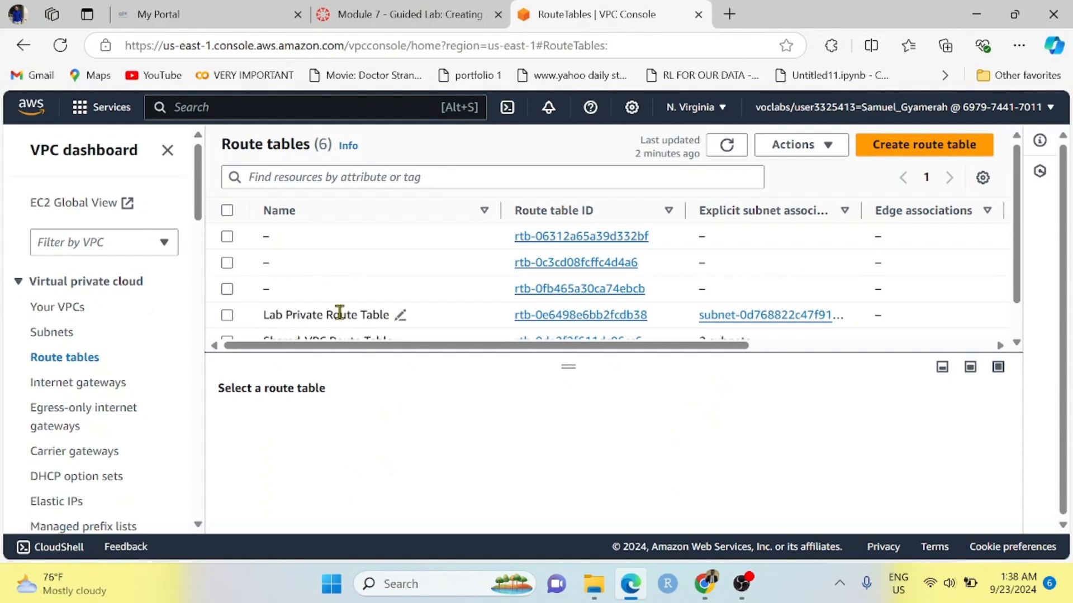
scroll(339, 312, "down", 1)
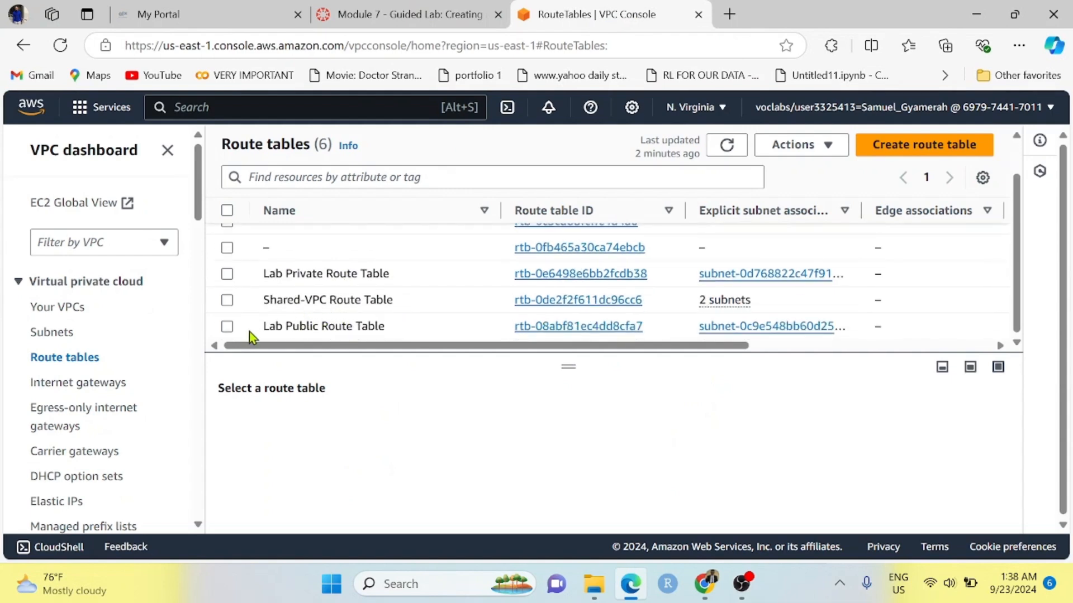
left_click(227, 326)
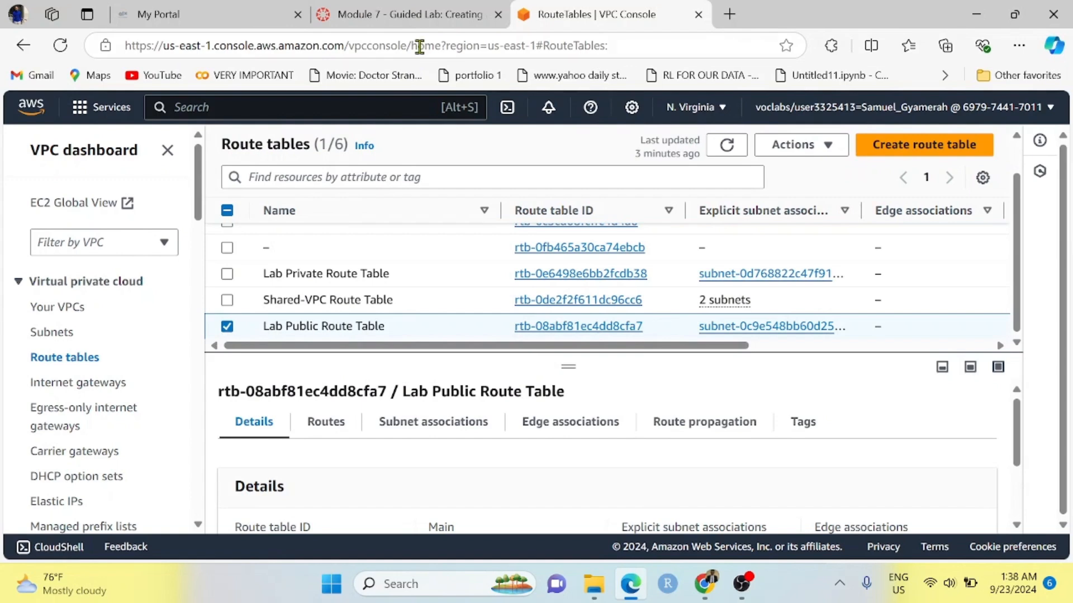
- Copy the destination CIDR 10.5.0.0/16 from step 13 of the lab instructions
left_click(436, 16)
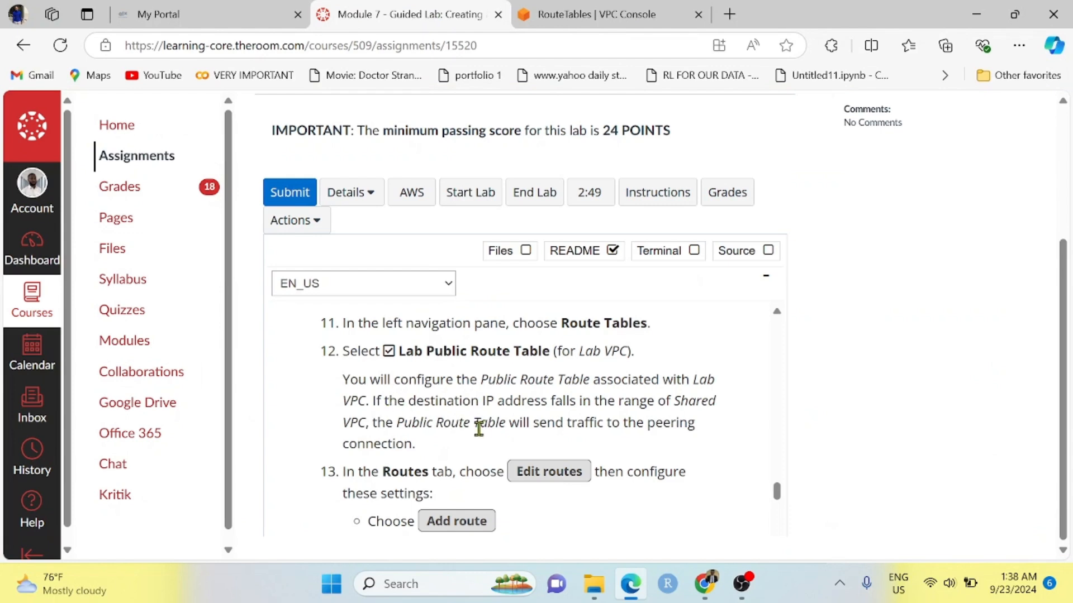
scroll(478, 425, "down", 1)
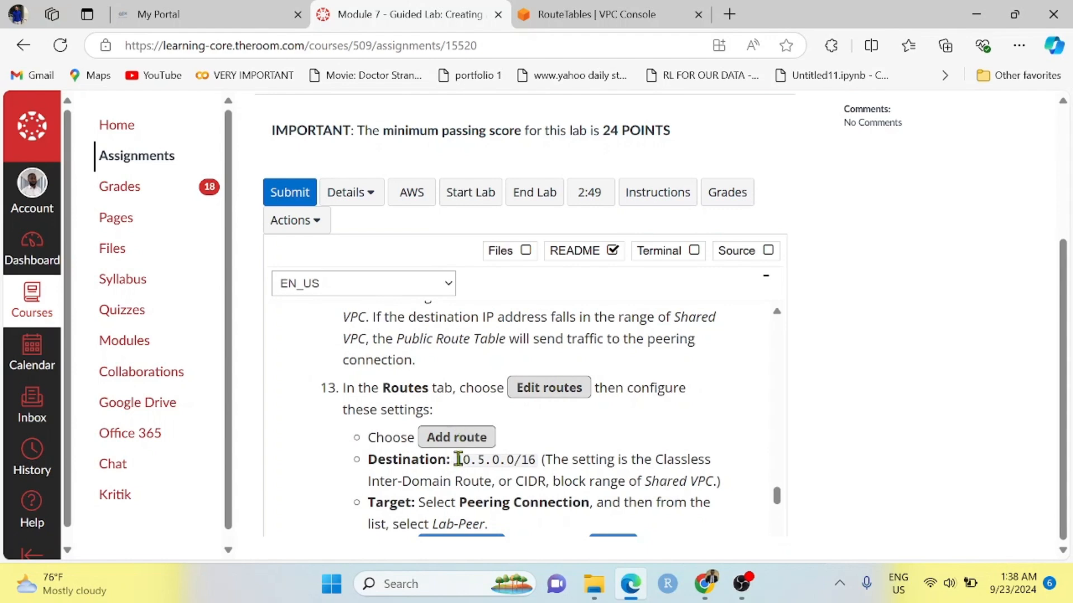
left_click_drag(458, 459, 535, 456)
key("ctrl+c")
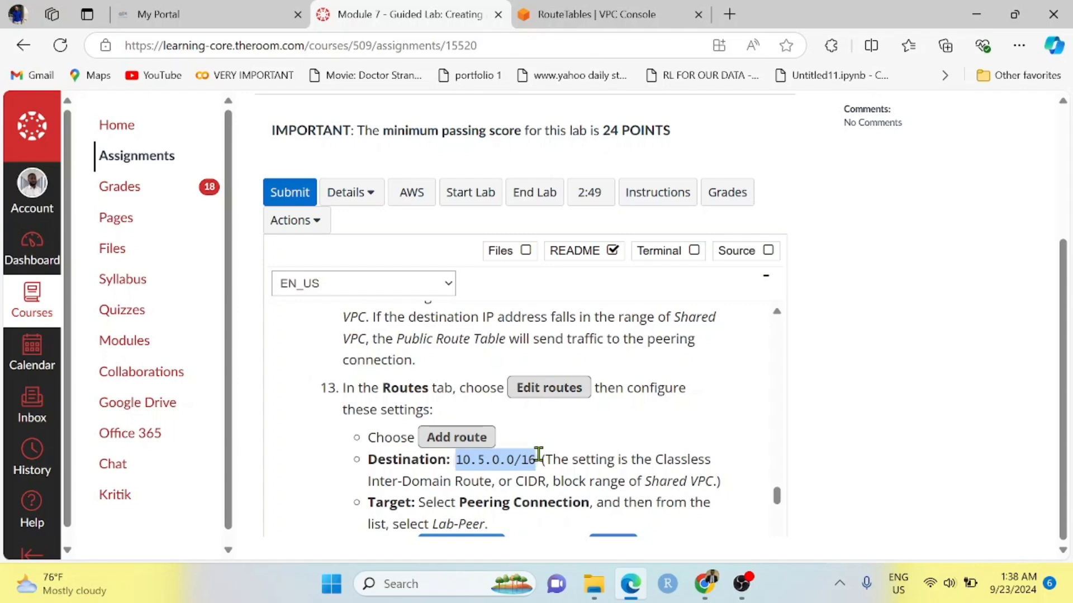
- In the VPC console, edit the routes of Lab Public Route Table and add a route with destination 10.5.0.0/16
left_click(614, 12)
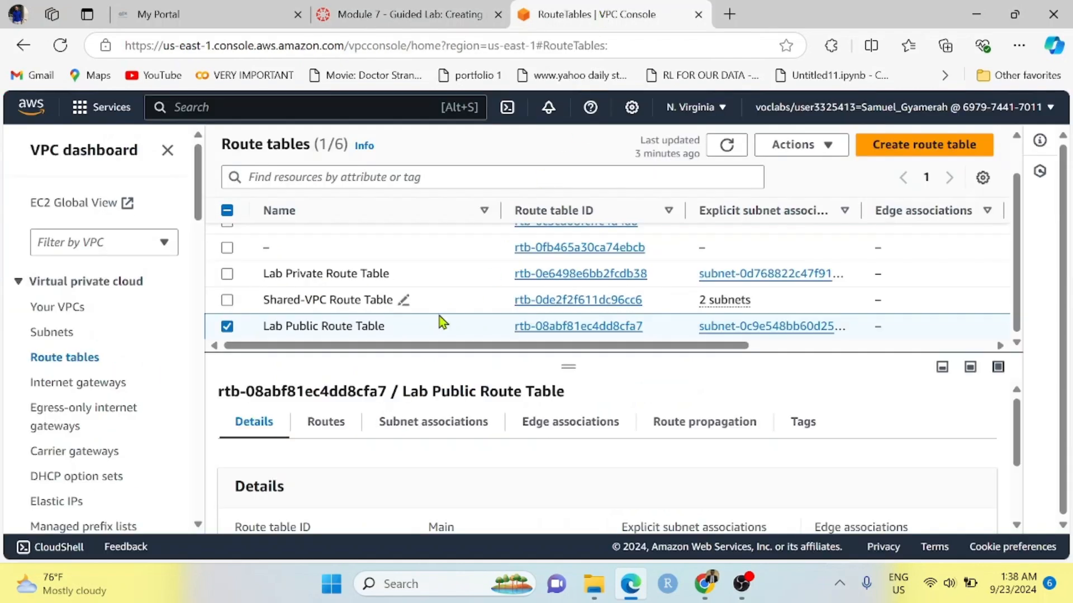
left_click(326, 424)
scroll(431, 458, "down", 2)
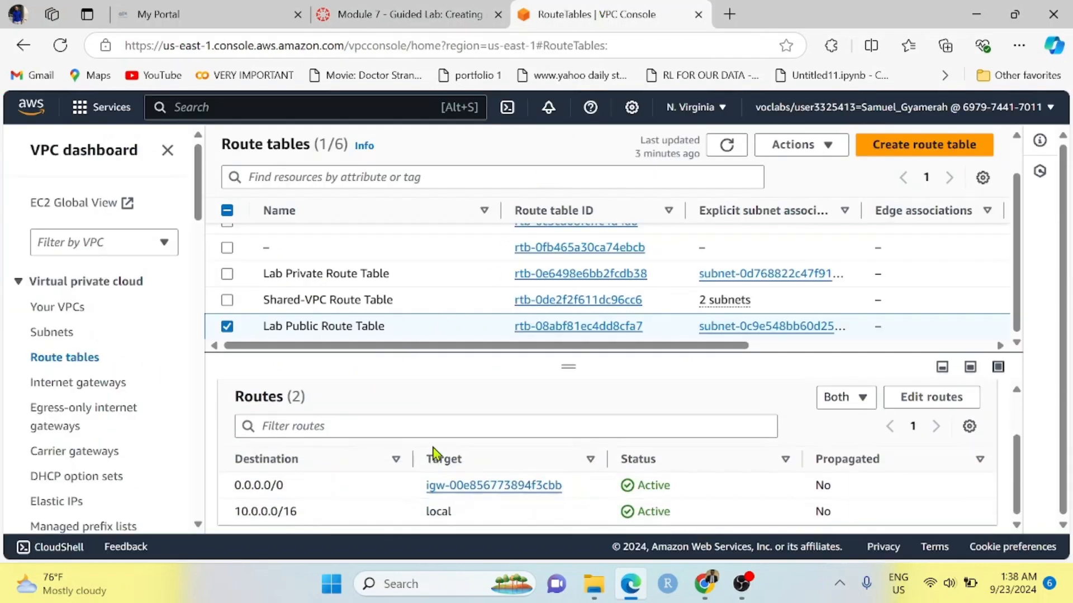
left_click(915, 398)
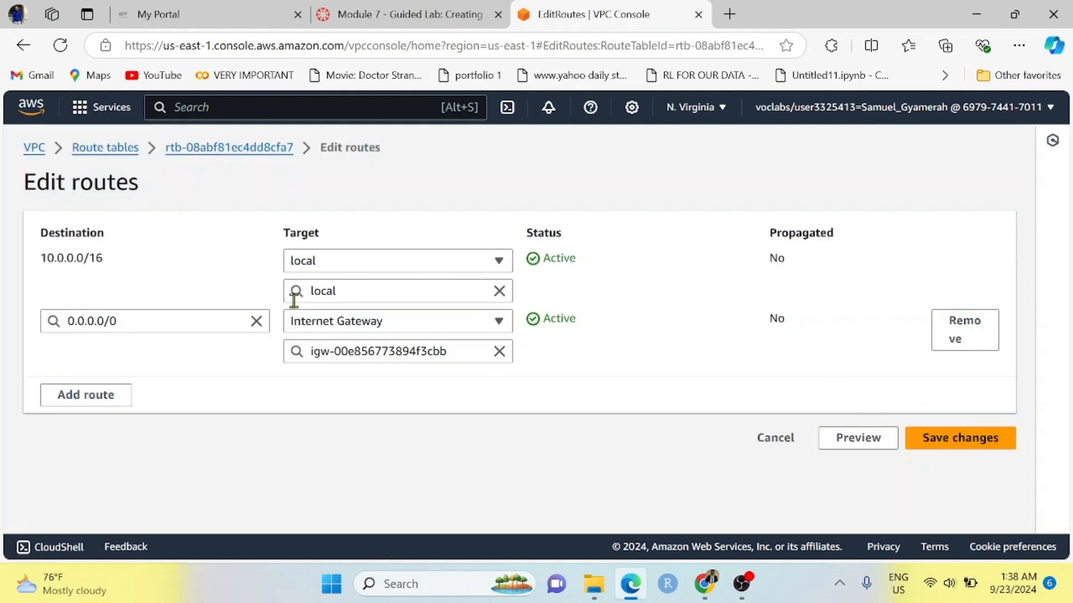
left_click(96, 399)
left_click(105, 381)
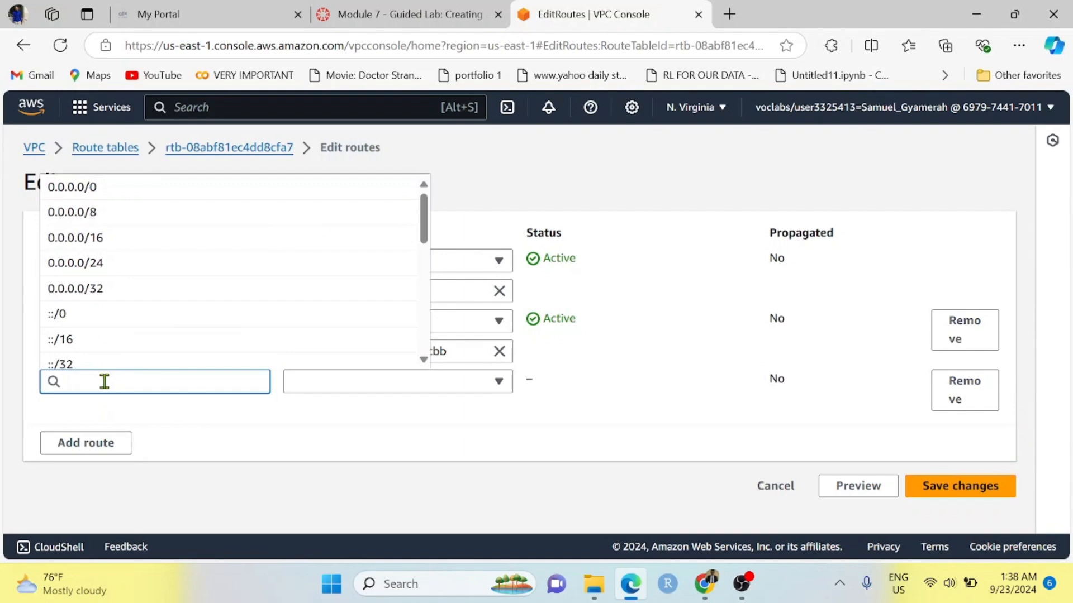
key("ctrl+v")
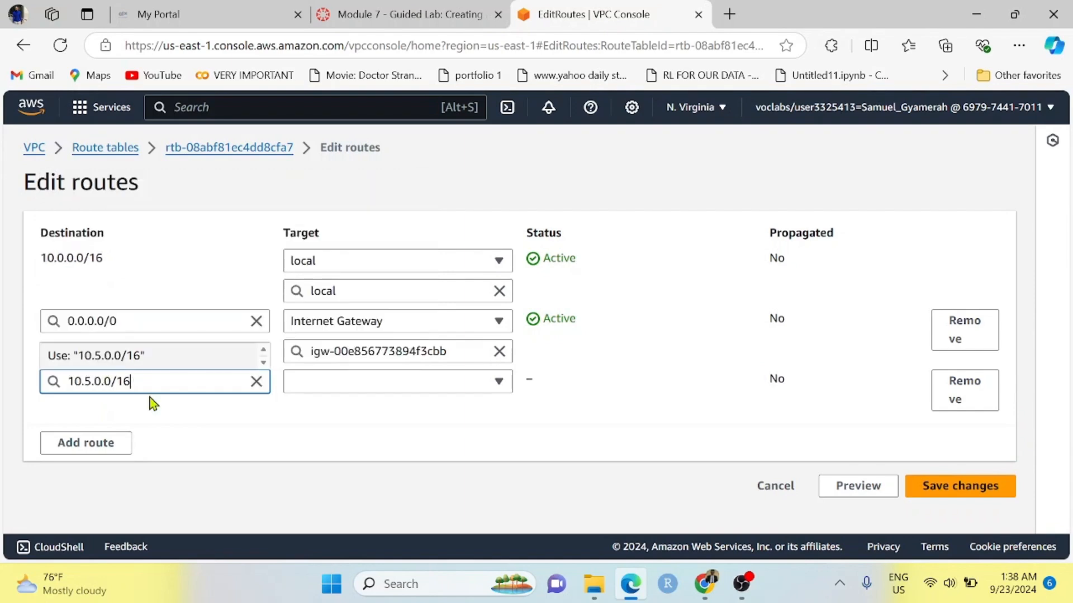
left_click(349, 410)
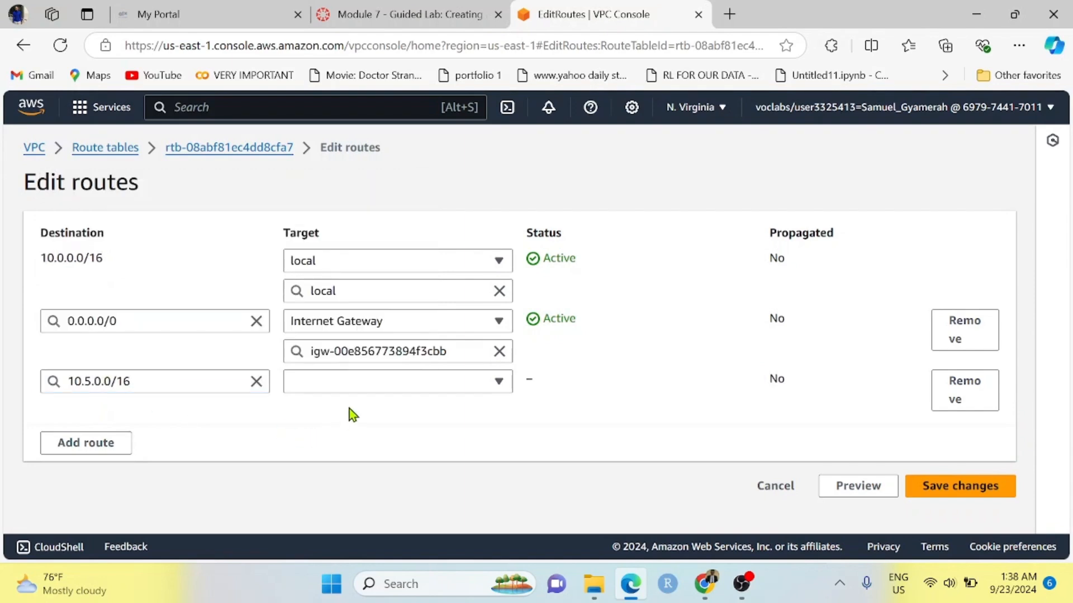
- Check the target in step 13, set the new route's target to the Lab-Peer peering connection, and save the route changes
left_click(437, 13)
scroll(571, 424, "down", 2)
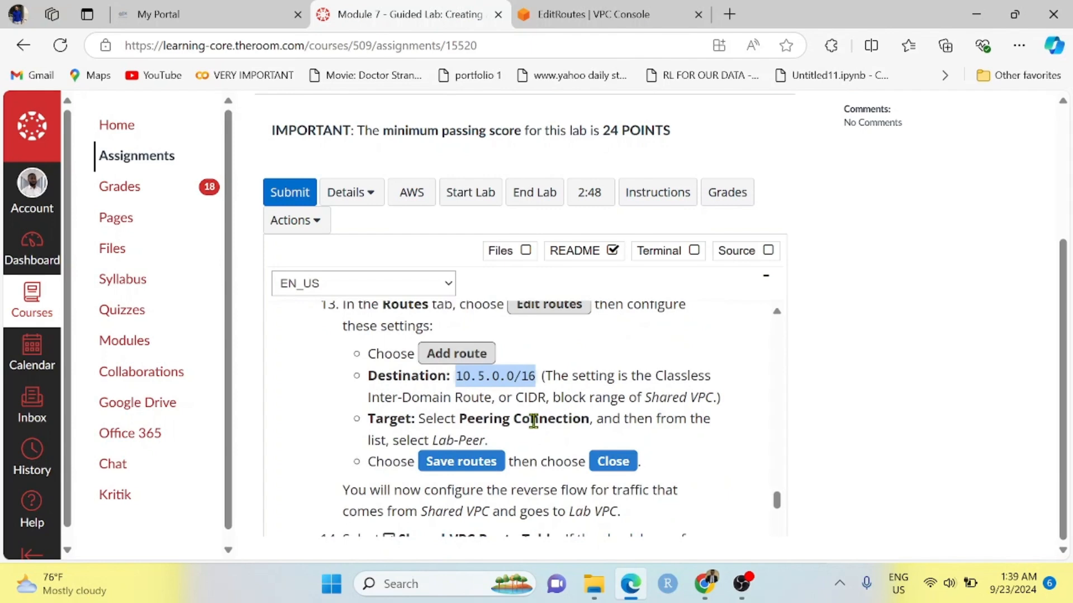
left_click(564, 16)
left_click(393, 385)
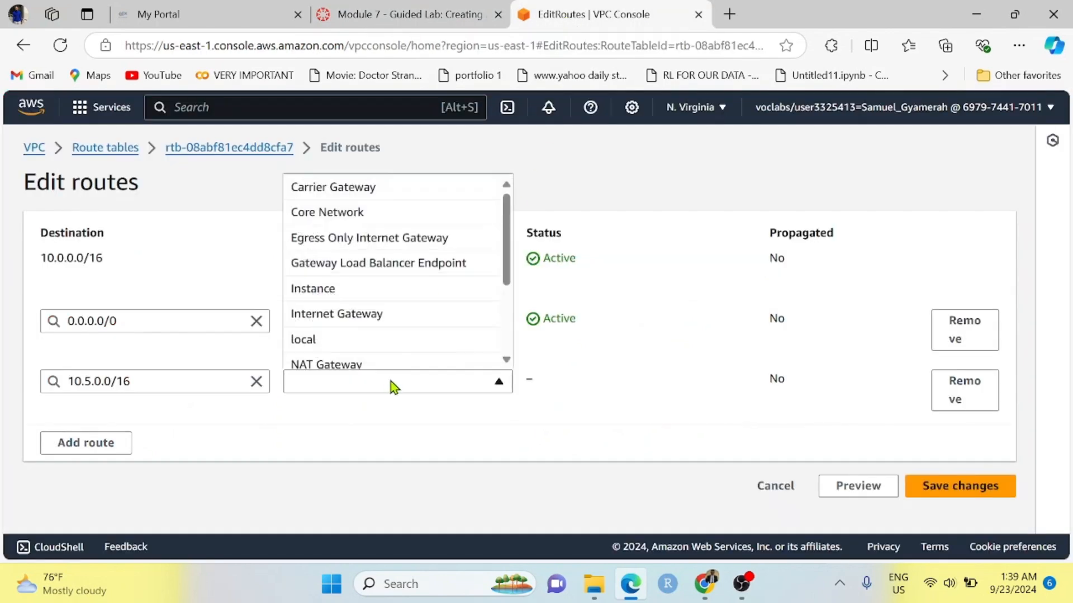
scroll(371, 297, "down", 3)
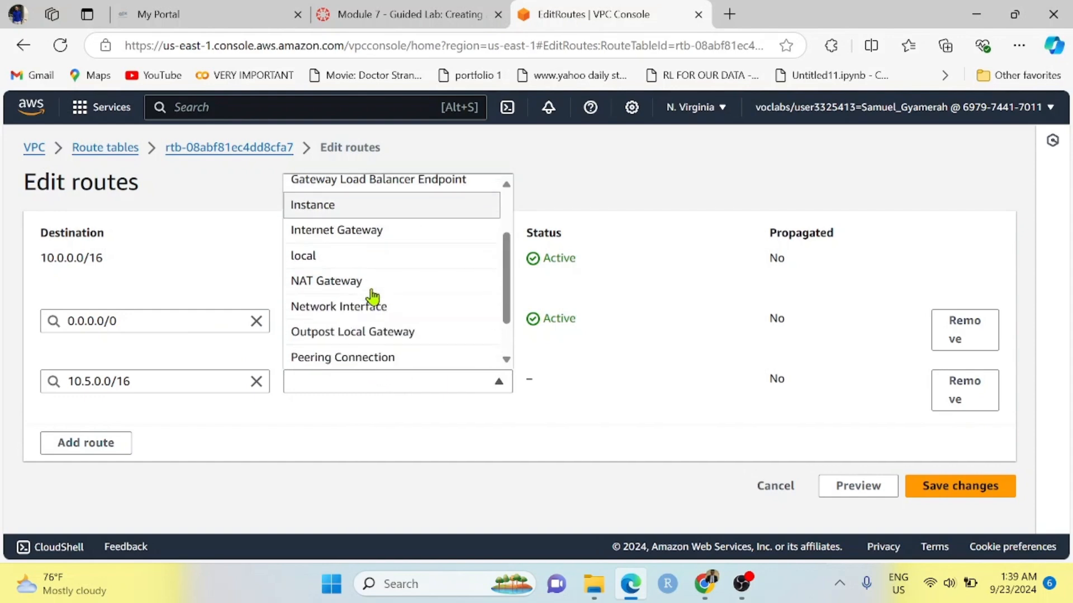
left_click(335, 303)
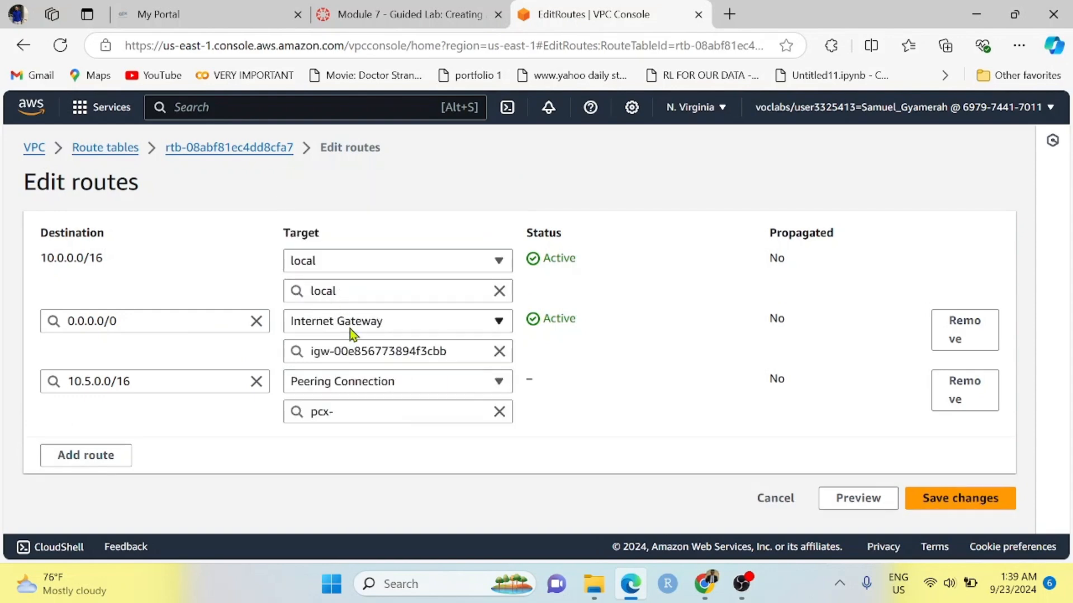
left_click(388, 413)
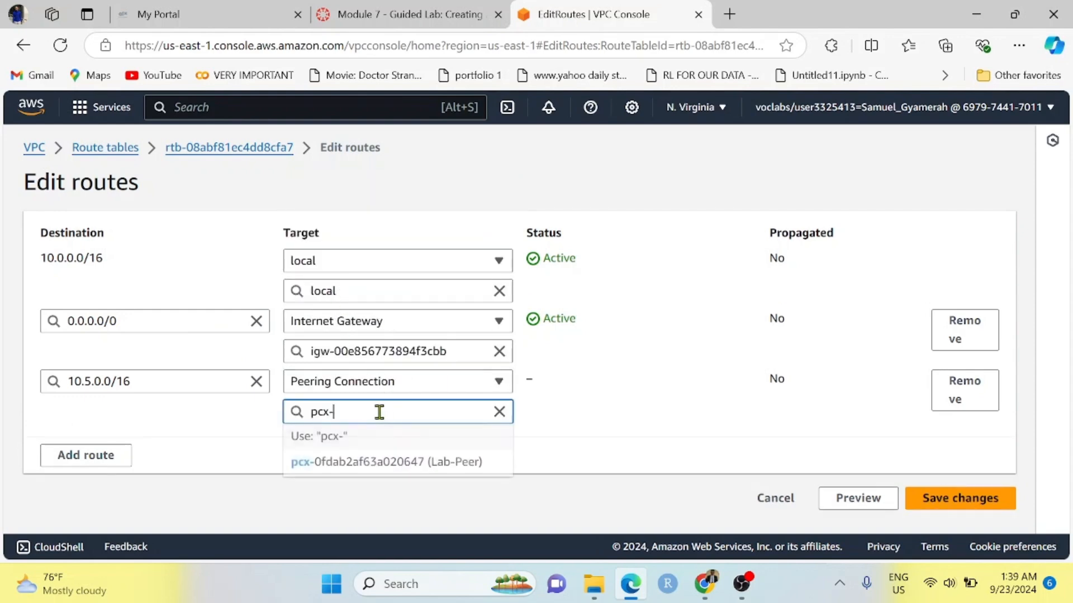
left_click(411, 461)
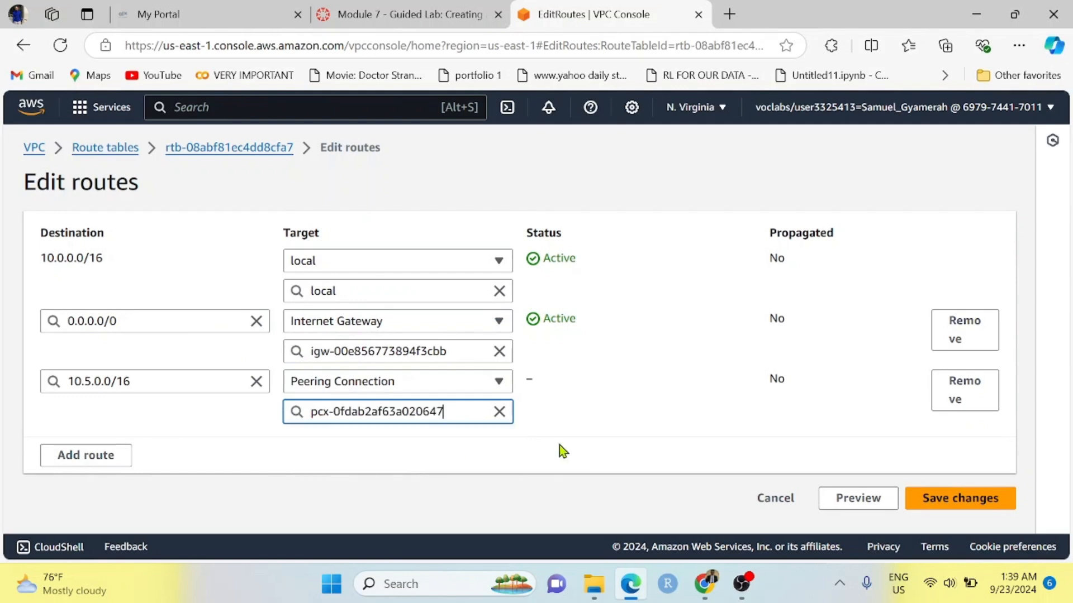
left_click(952, 501)
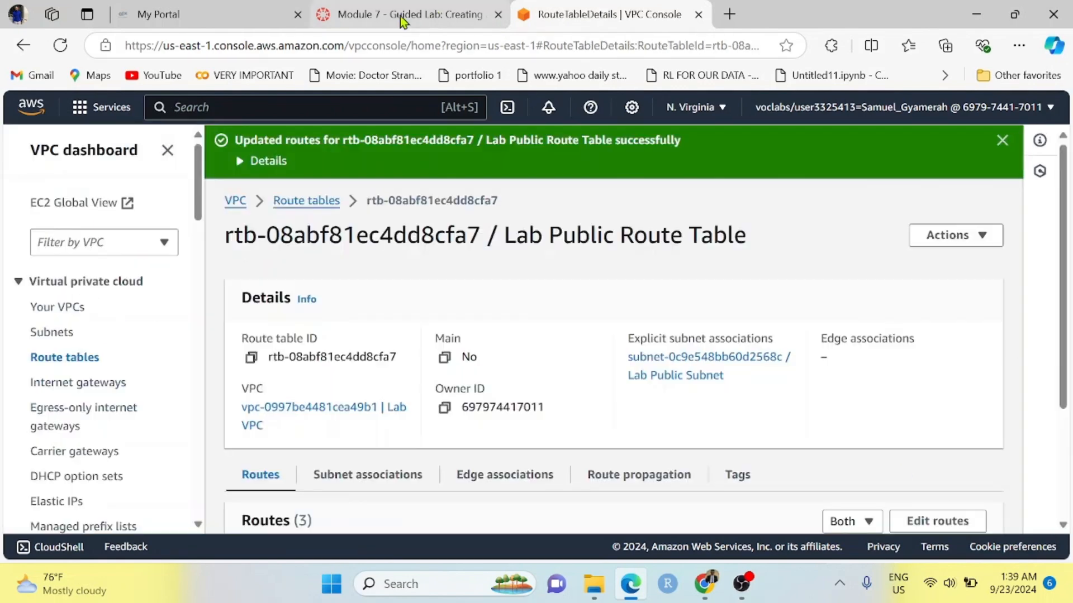
- Read step 14 of the lab instructions, return to the route tables list, and select only Shared-VPC Route Table
left_click(400, 16)
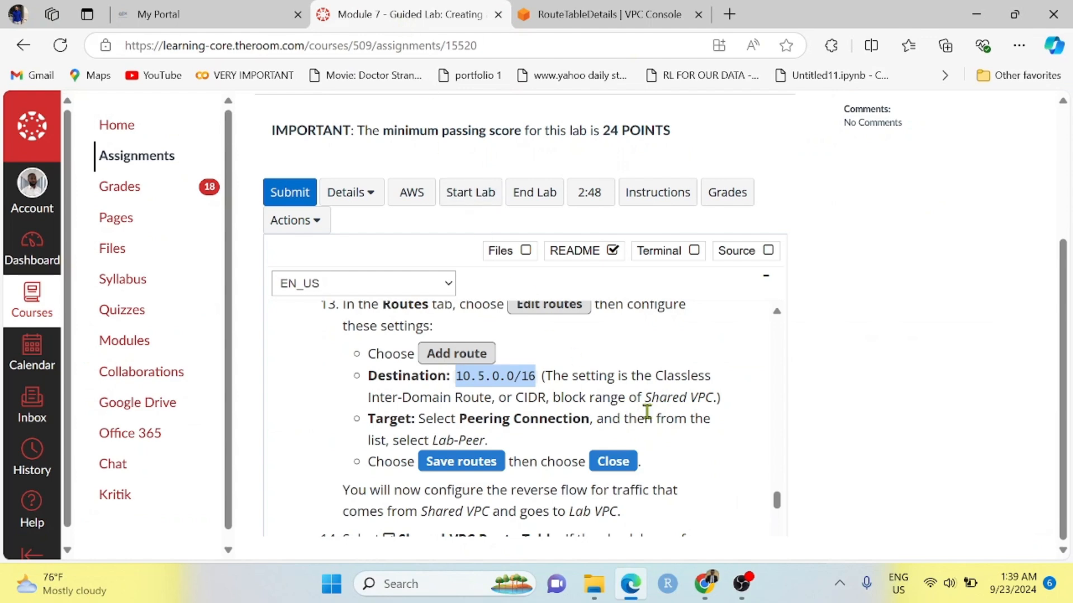
scroll(647, 410, "down", 2)
scroll(647, 411, "down", 2)
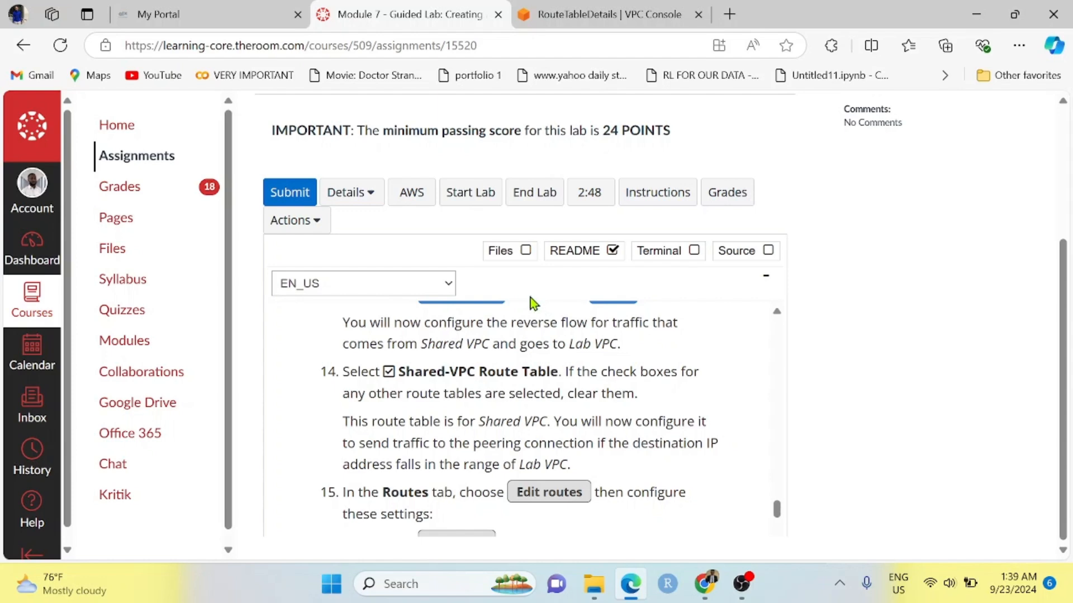
left_click(574, 18)
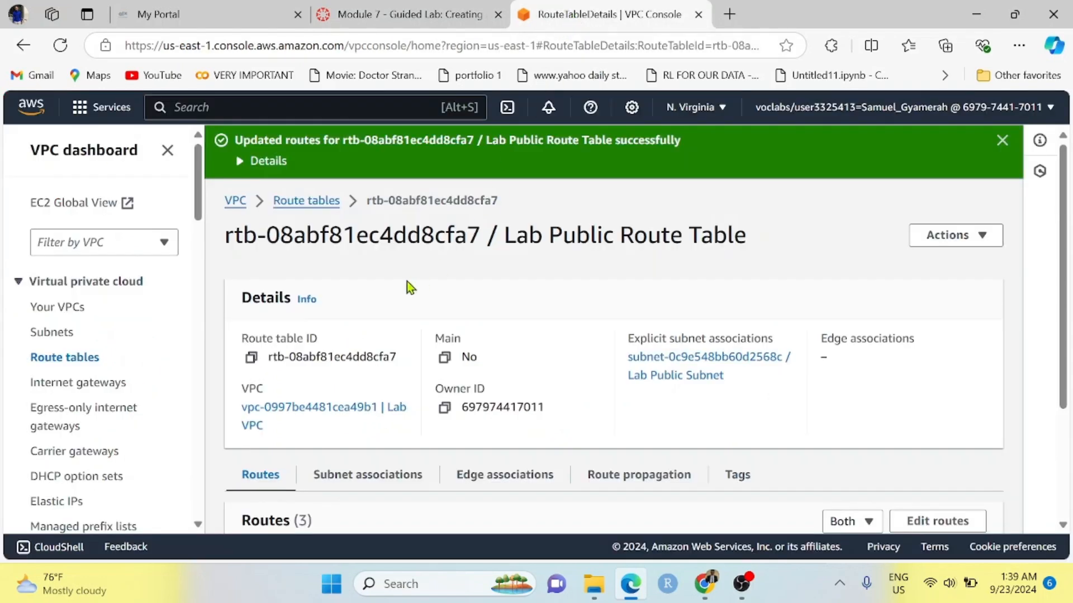
left_click(299, 203)
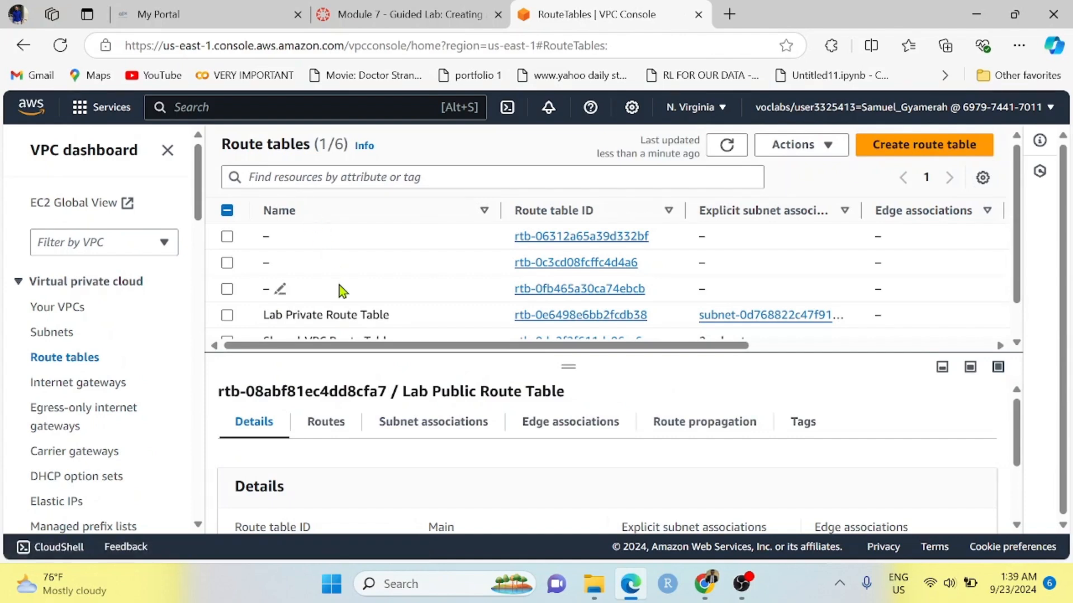
scroll(342, 290, "down", 2)
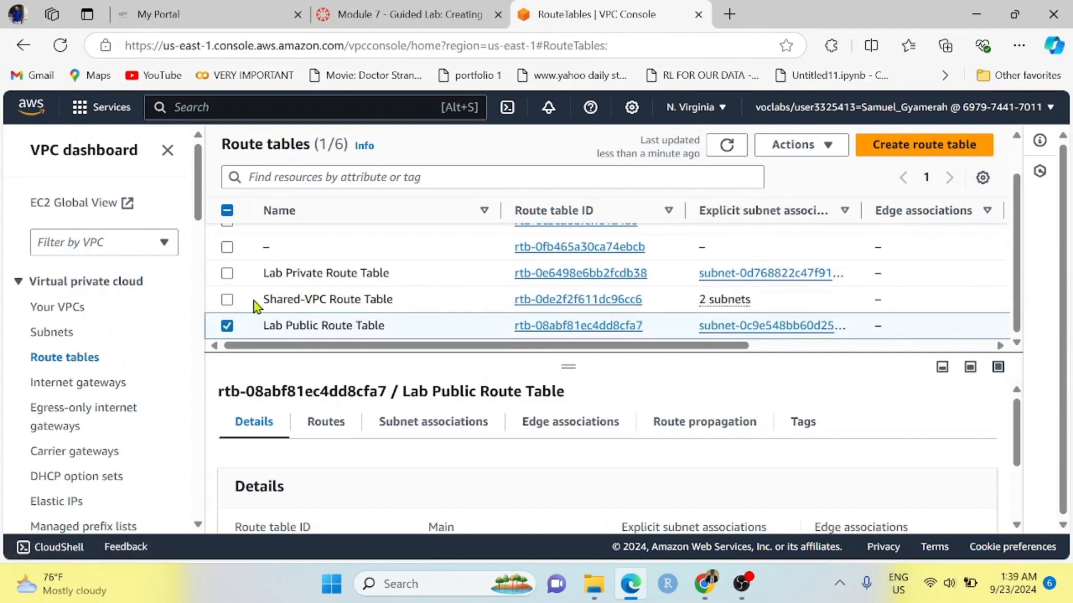
left_click(227, 300)
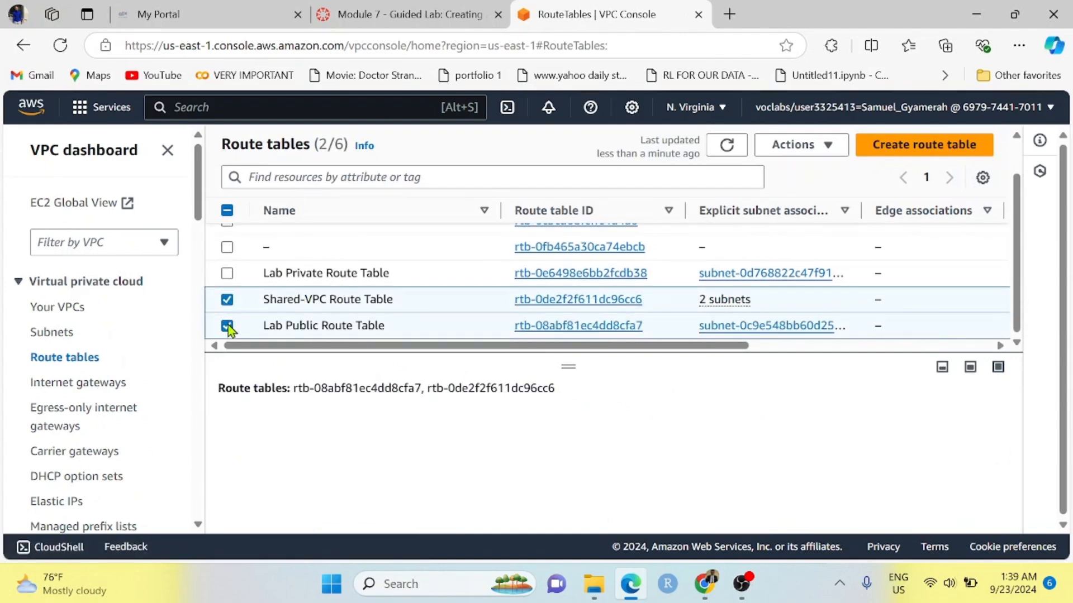
left_click(228, 327)
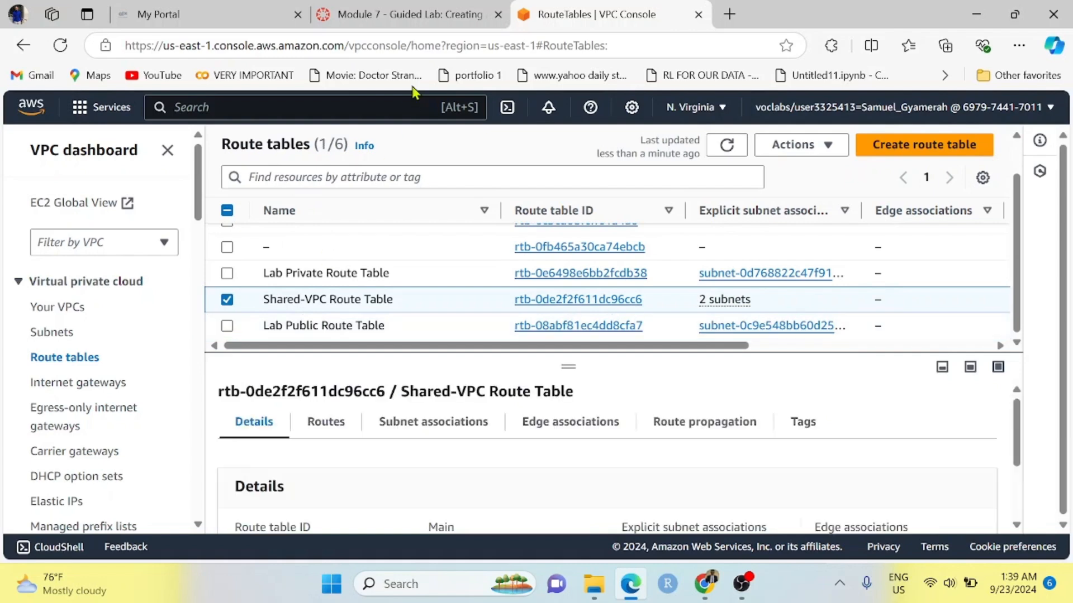
- Copy the destination CIDR 10.0.0.0/16 from step 15 of the lab instructions
left_click(395, 14)
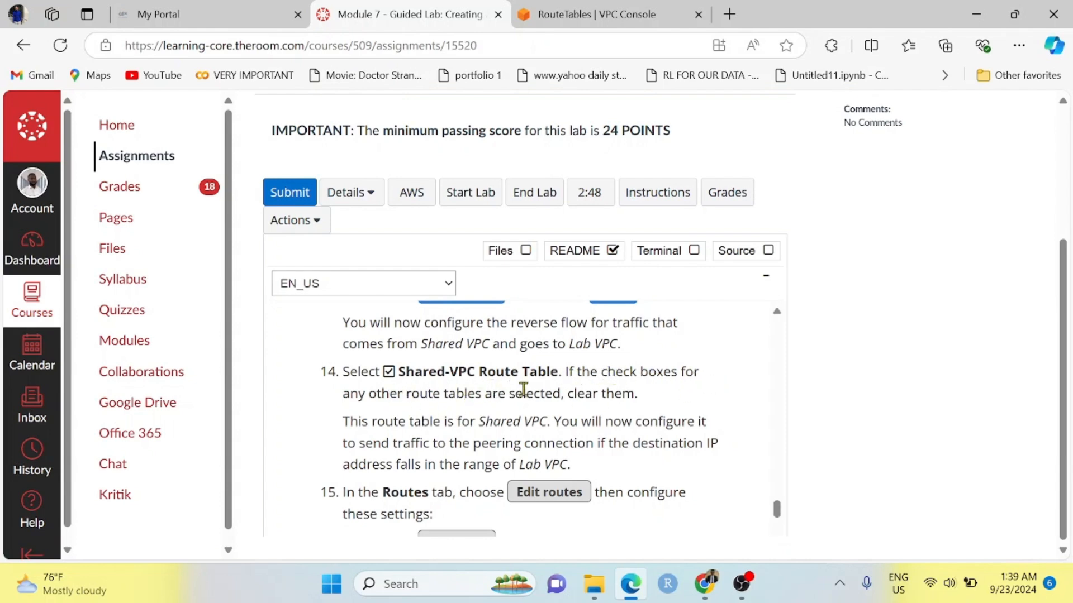
left_click(583, 14)
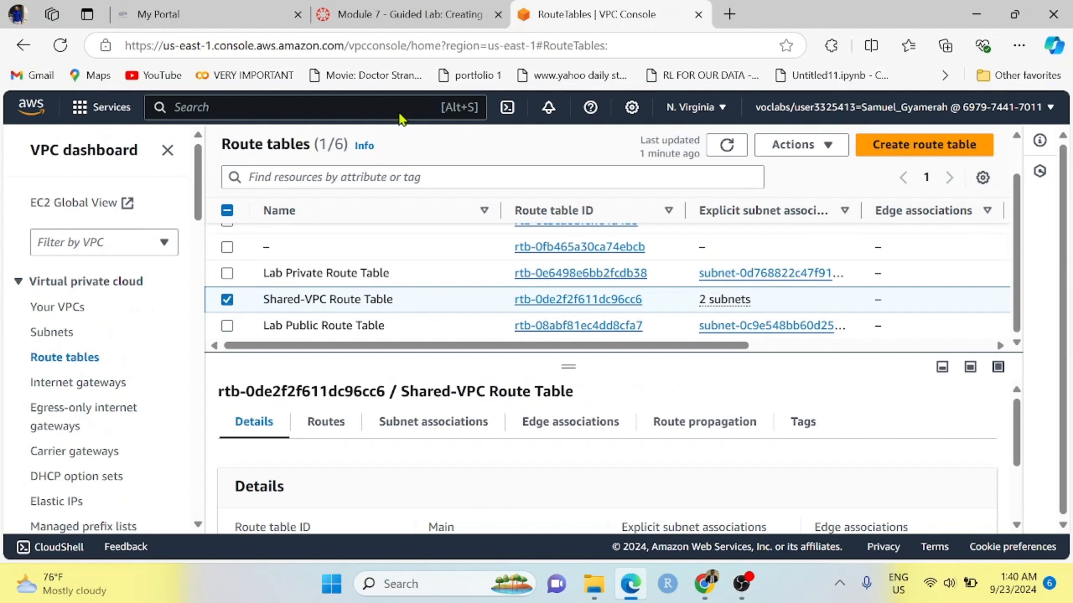
left_click(415, 12)
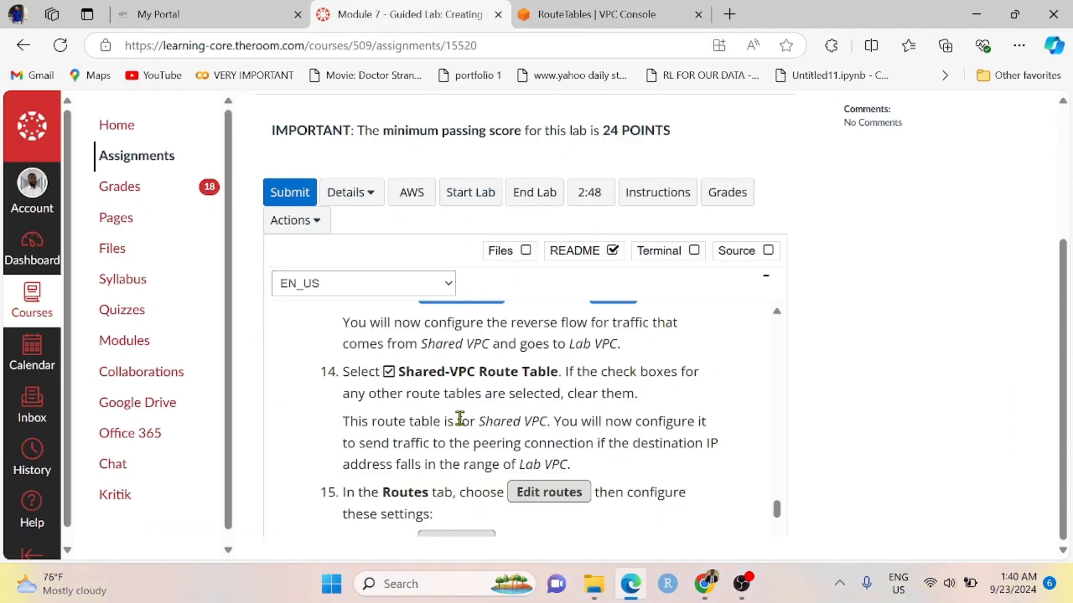
scroll(459, 418, "down", 2)
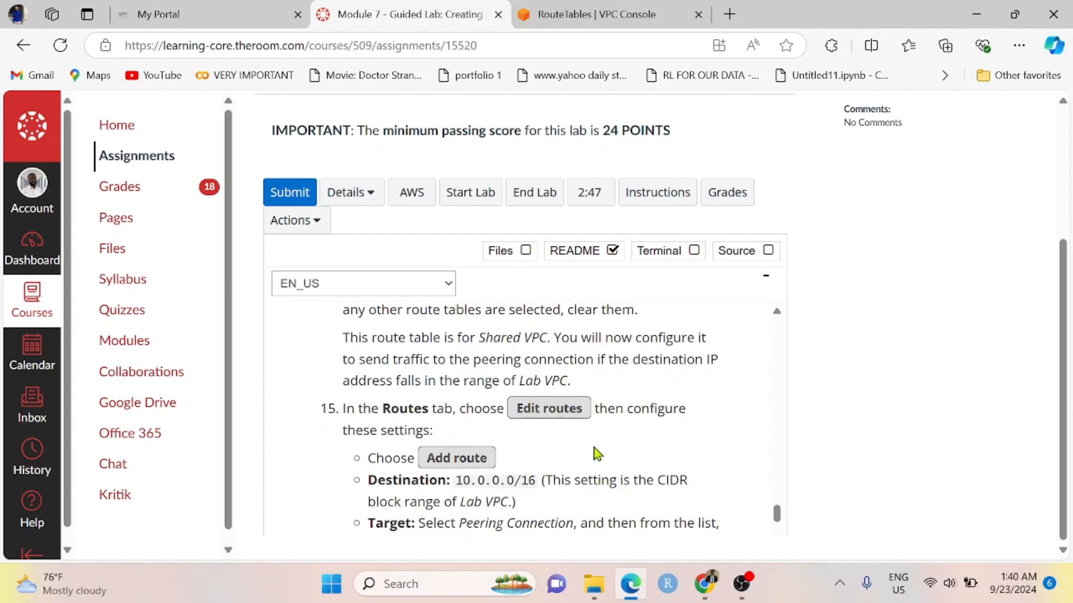
scroll(517, 455, "down", 1)
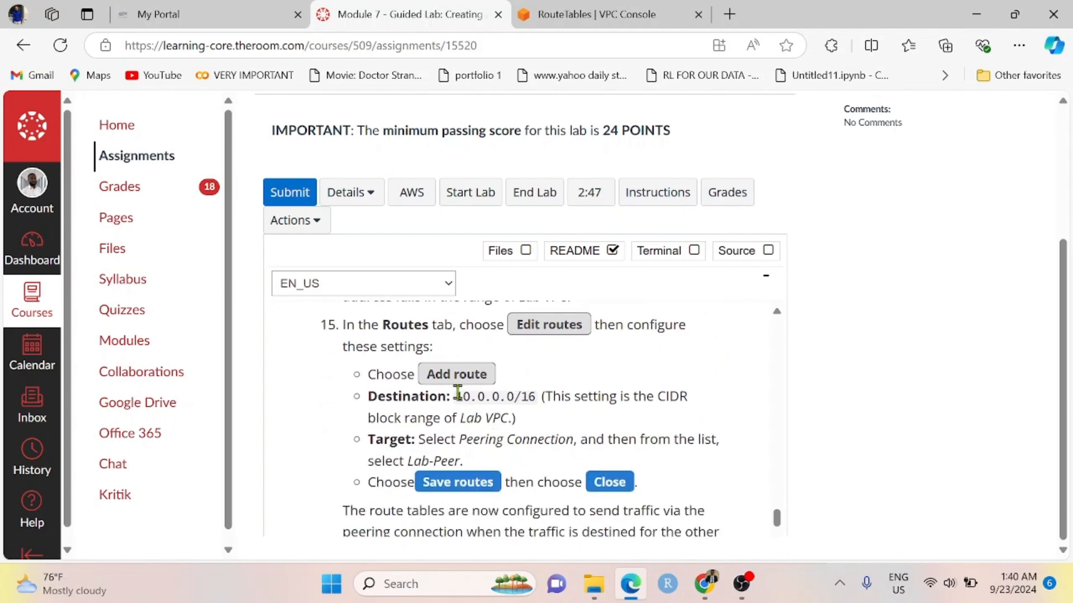
left_click_drag(481, 396, 540, 392)
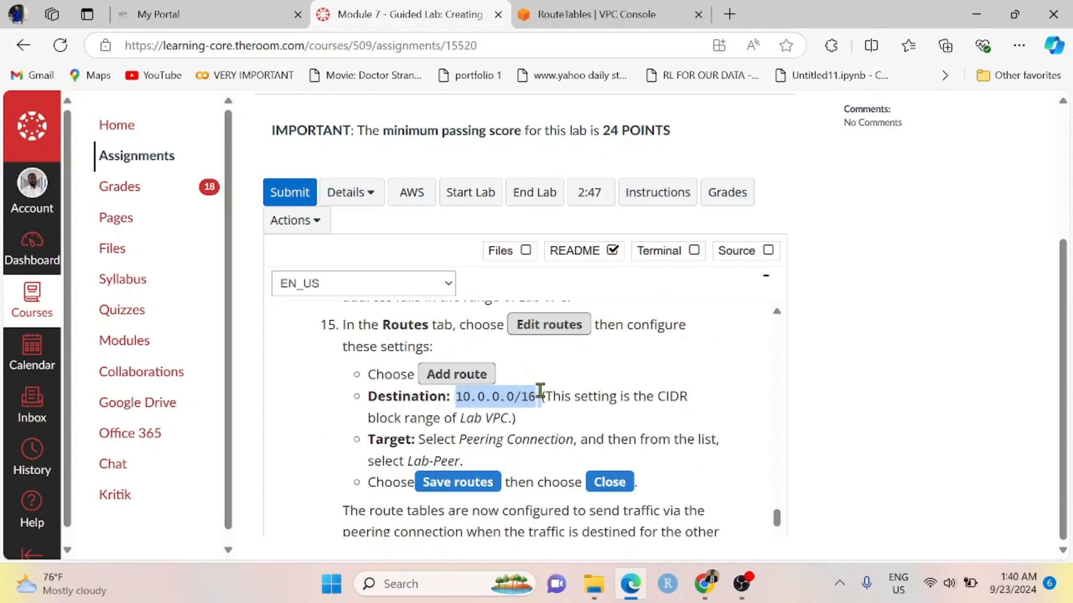
left_click(509, 397)
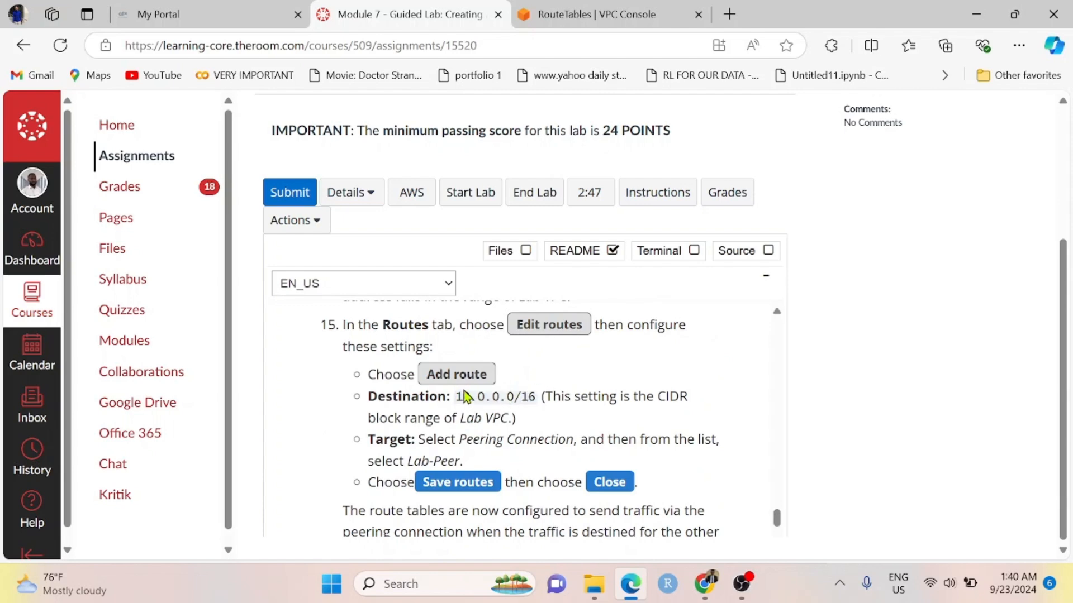
left_click_drag(494, 393, 538, 399)
key("ctrl+c")
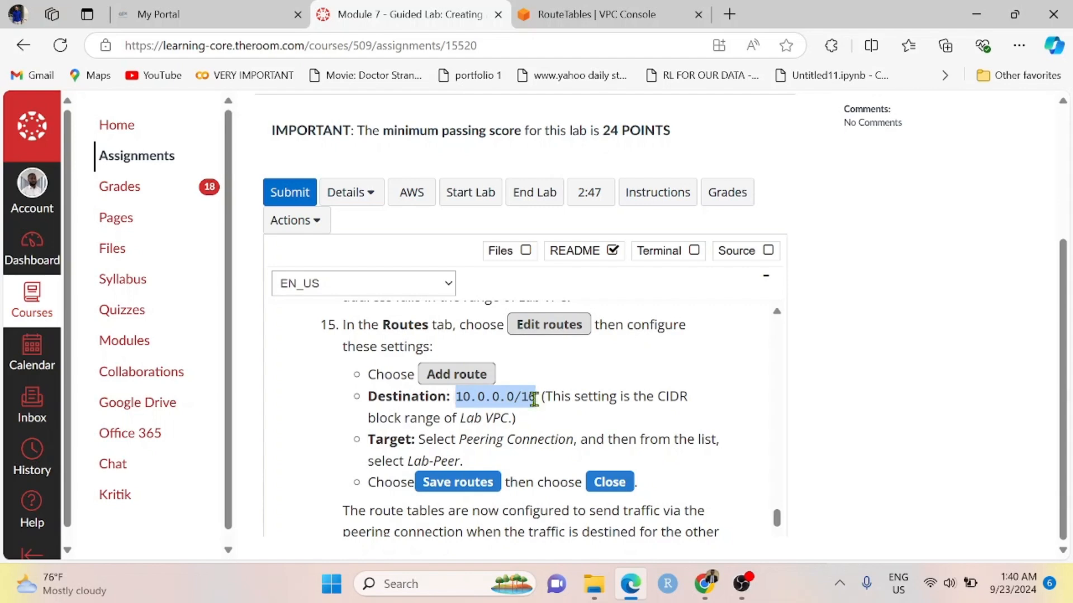
- In the VPC console, edit the routes of Shared-VPC Route Table and add a route with destination 10.0.0.0/16
left_click(643, 14)
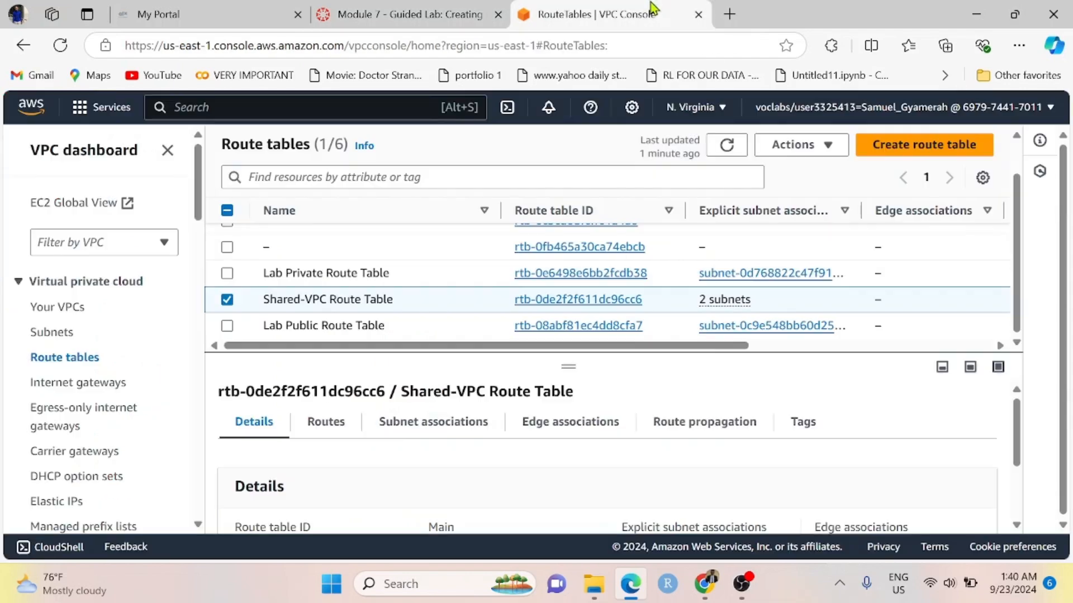
left_click(327, 423)
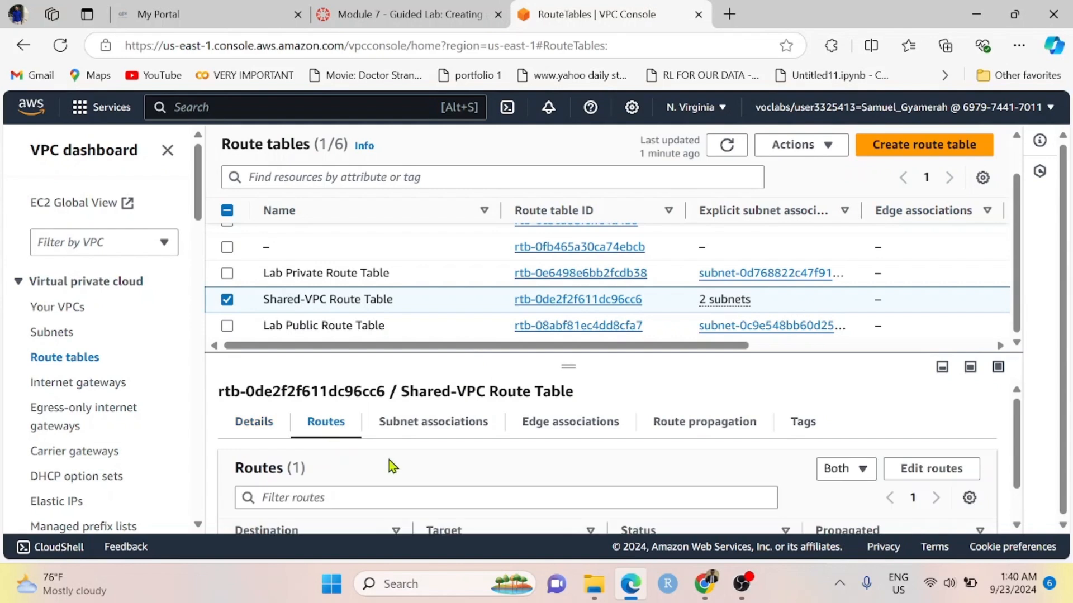
scroll(417, 472, "down", 1)
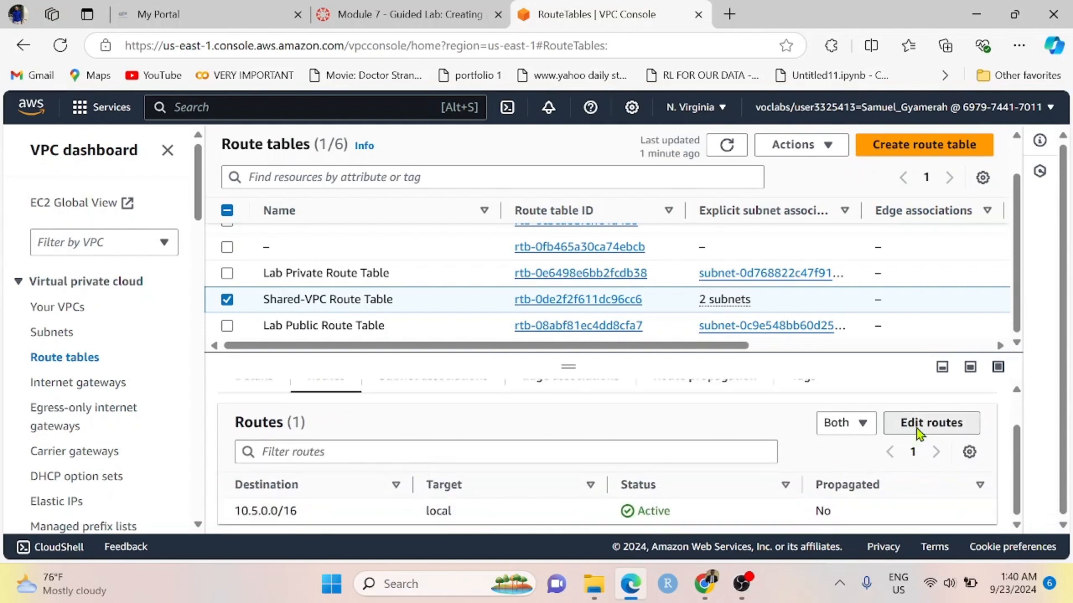
left_click(916, 428)
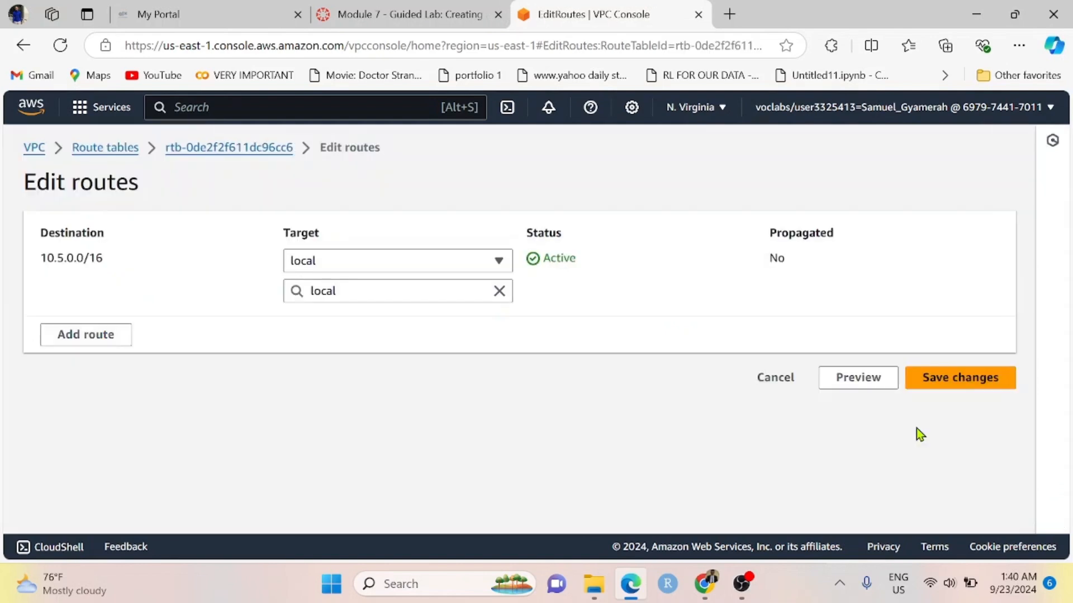
left_click(125, 343)
left_click(193, 322)
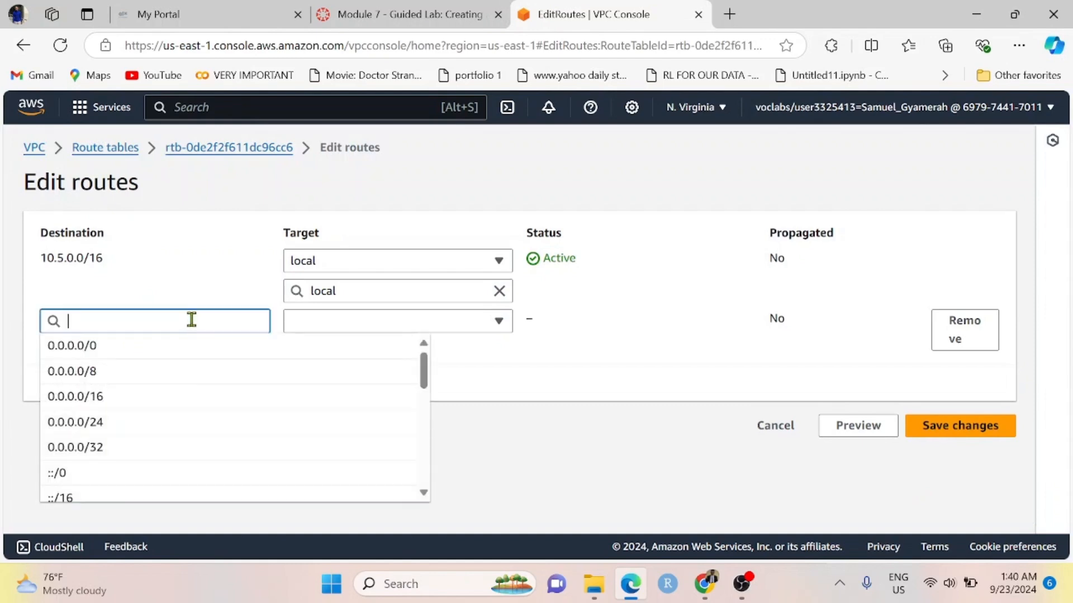
key("ctrl+v")
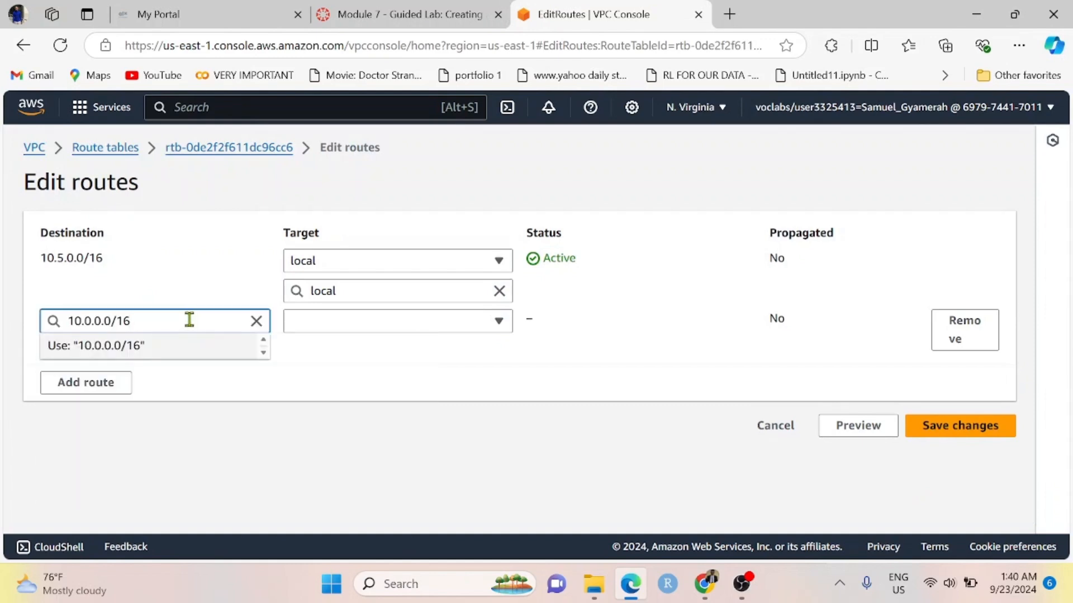
left_click(334, 357)
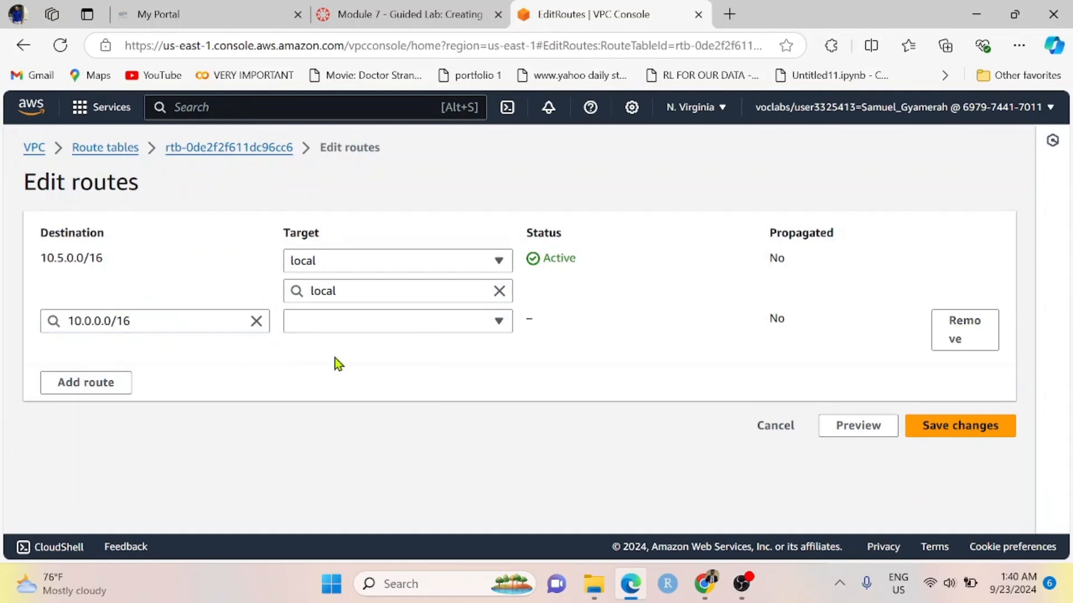
- Check the target in step 15, set the new route's target to the Lab-Peer peering connection, and save the route changes
left_click(433, 22)
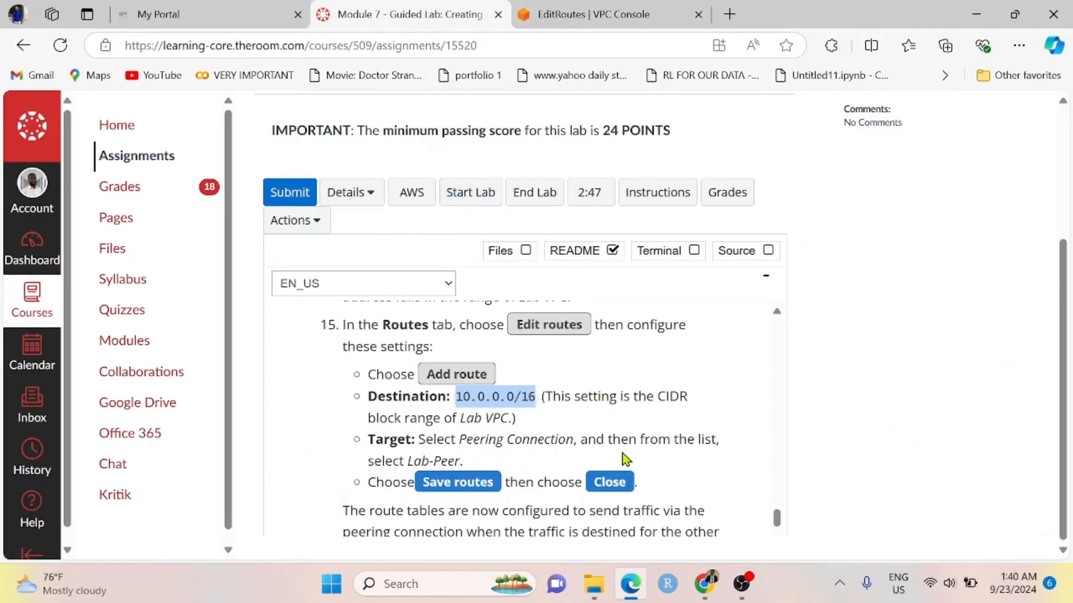
left_click(583, 15)
left_click(479, 326)
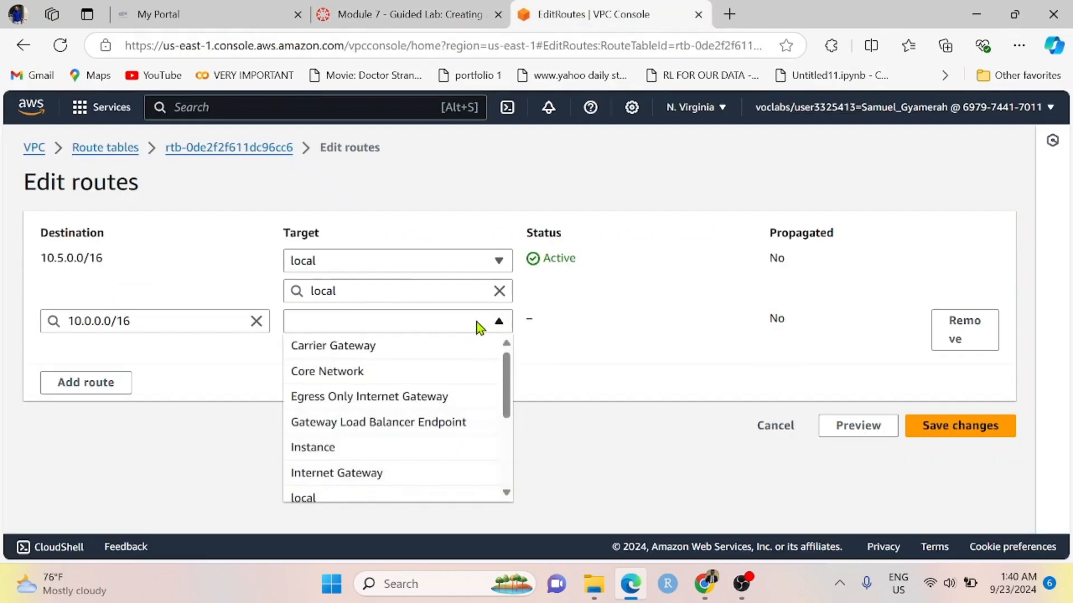
scroll(384, 453, "down", 4)
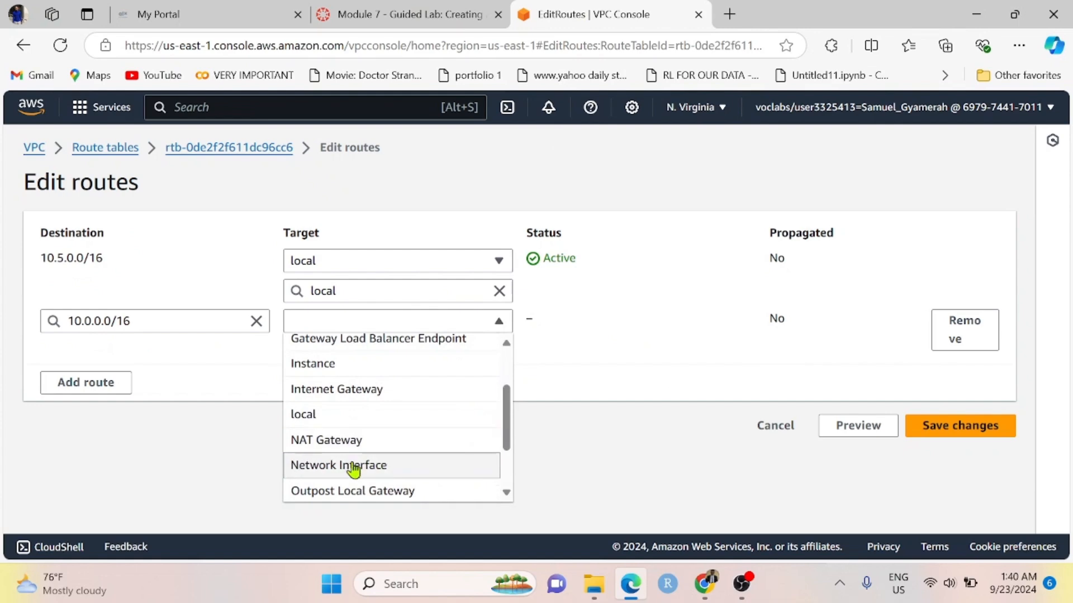
left_click(344, 438)
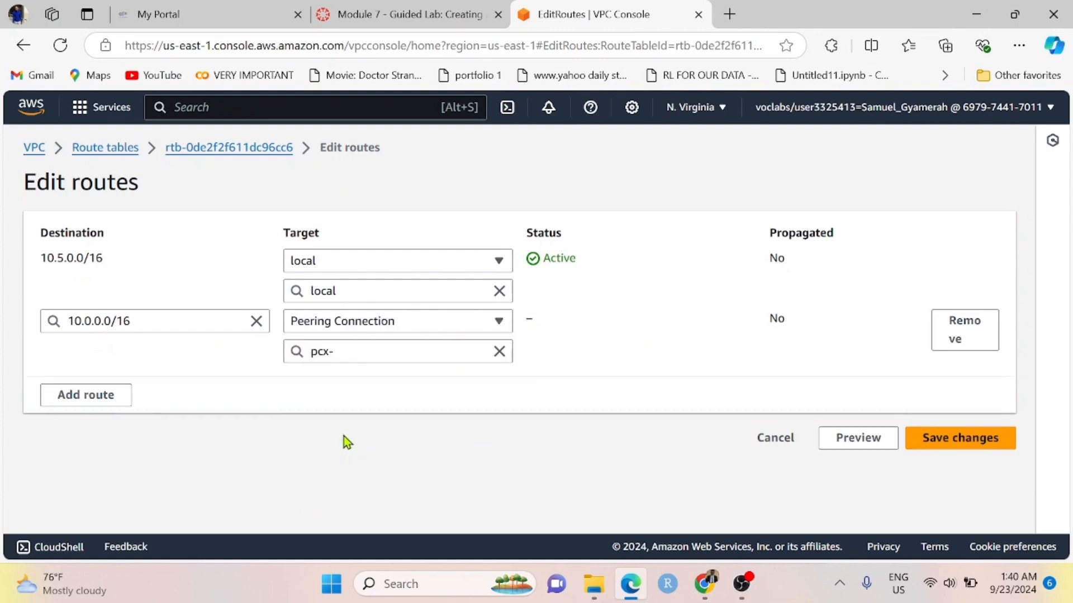
left_click(365, 348)
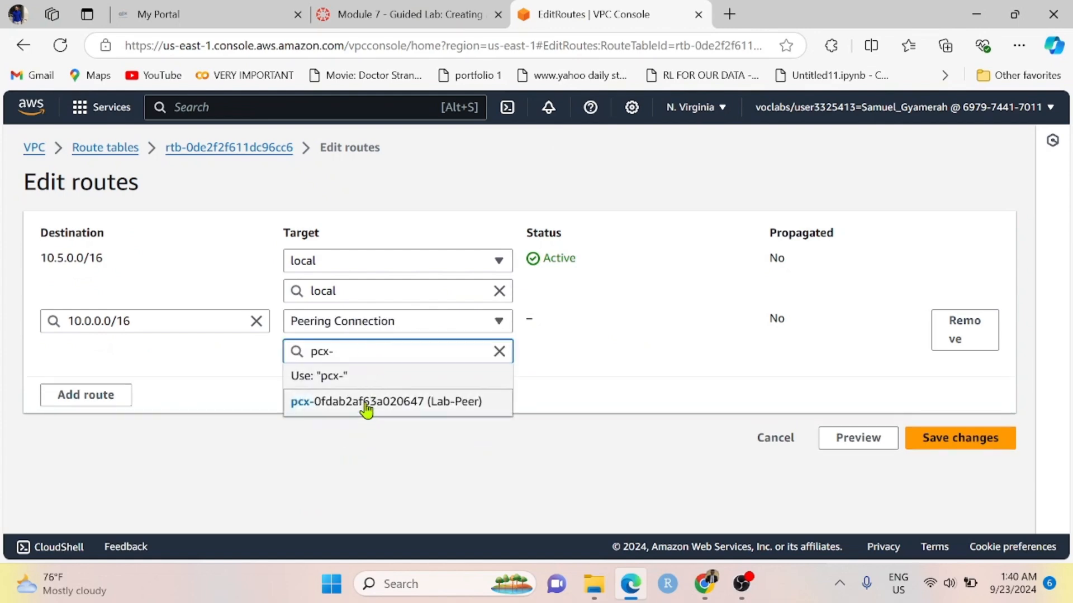
left_click(367, 400)
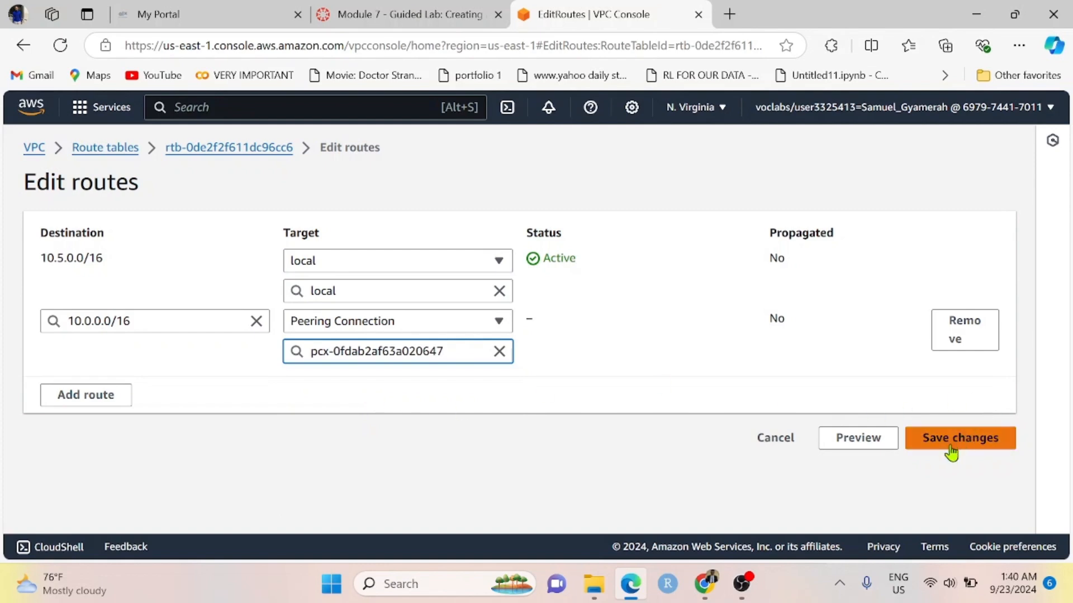
left_click(956, 444)
- Read steps 16 to 19 of Task 3 in the lab instructions and open EC2 in a duplicate of the VPC console tab
left_click(423, 17)
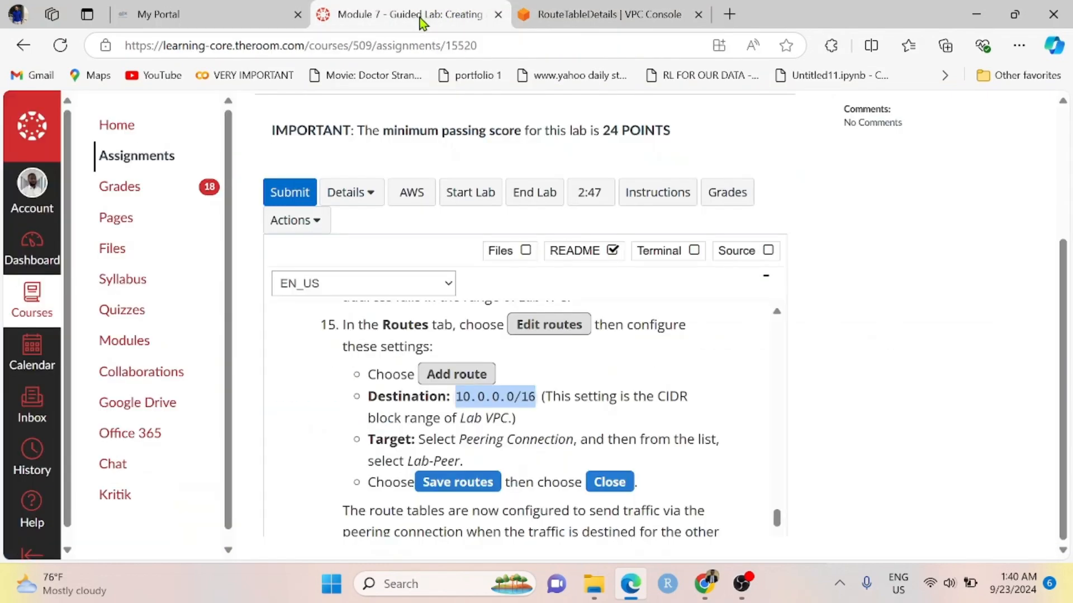
scroll(662, 424, "down", 2)
scroll(661, 436, "down", 4)
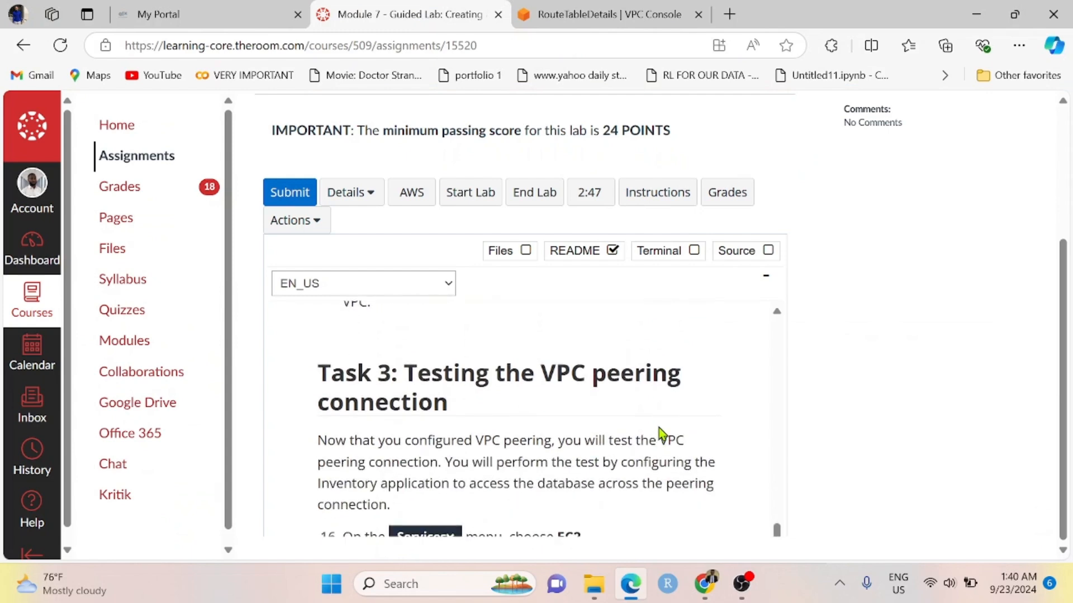
scroll(659, 425, "down", 2)
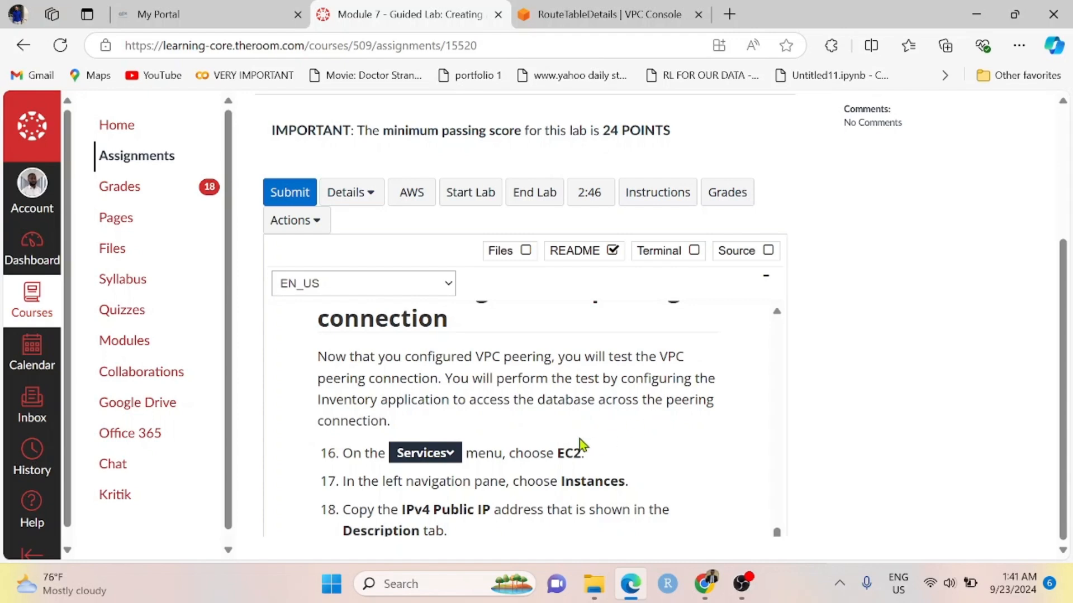
scroll(557, 422, "down", 1)
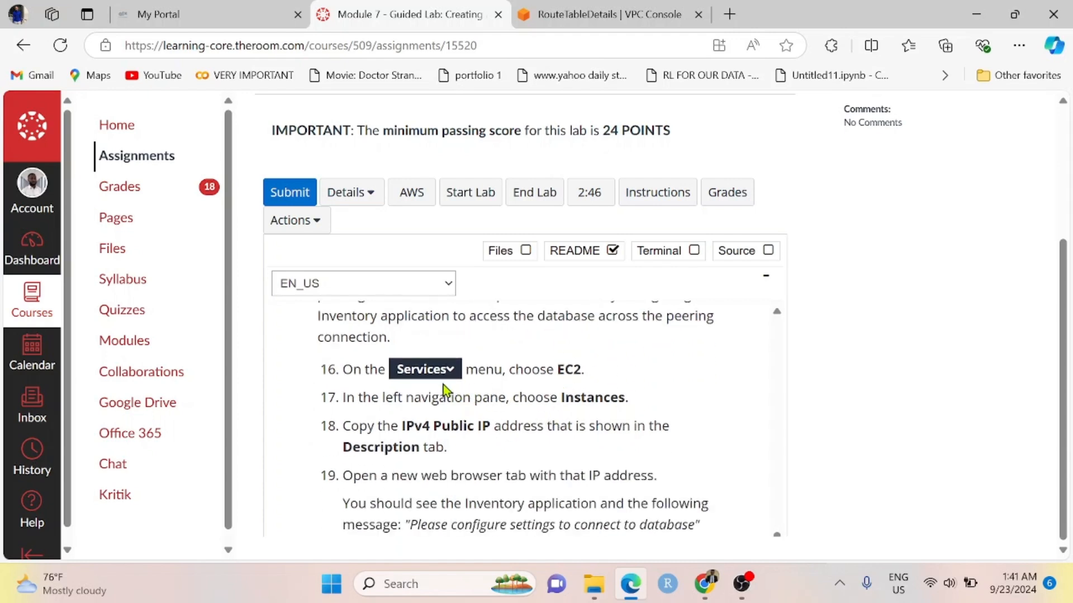
right_click(586, 20)
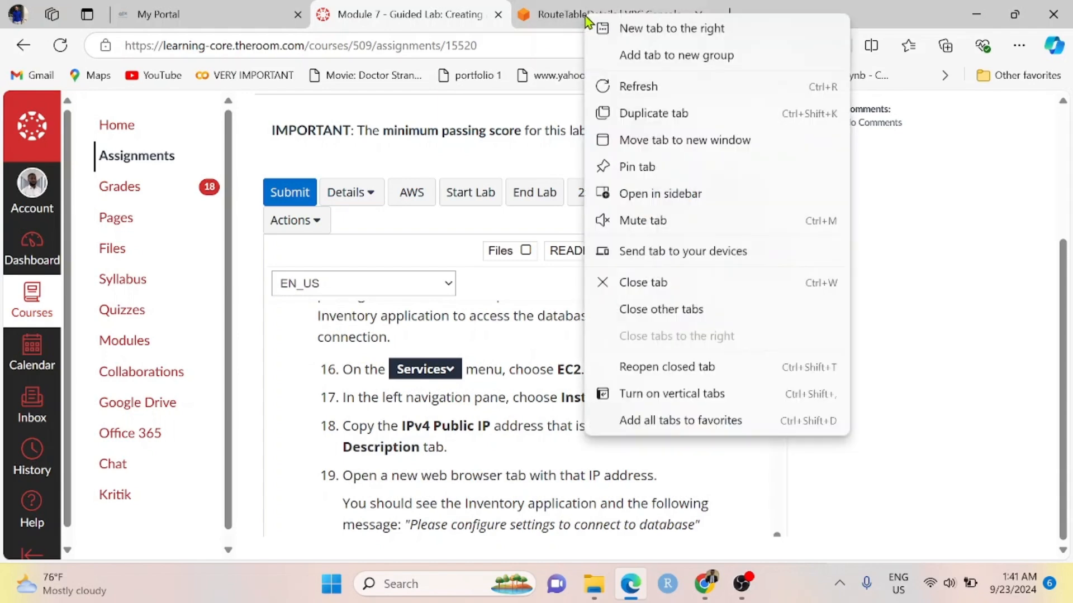
left_click(638, 114)
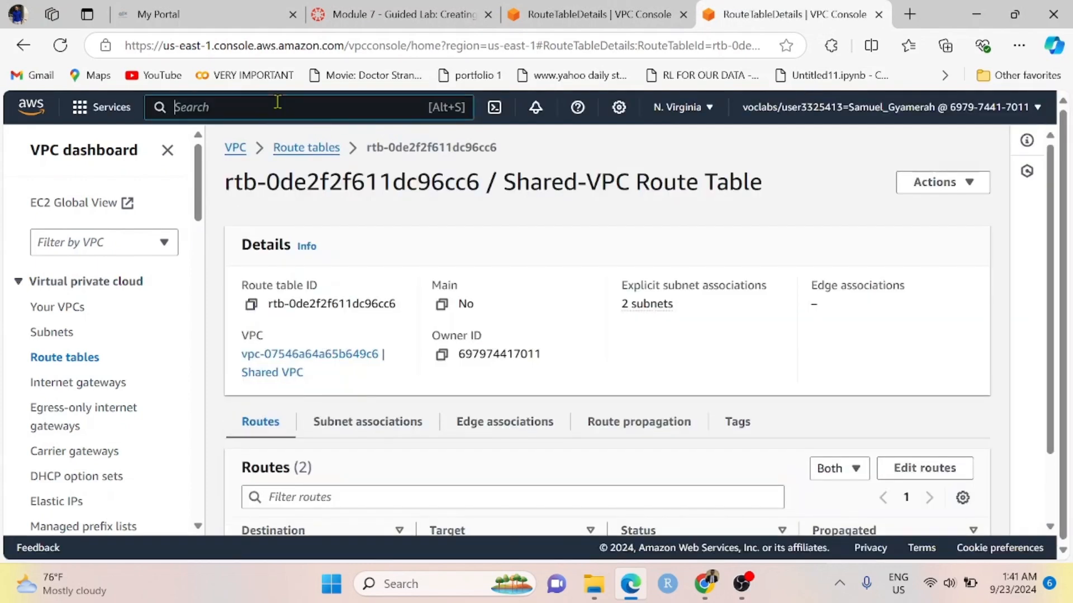
type("ec2")
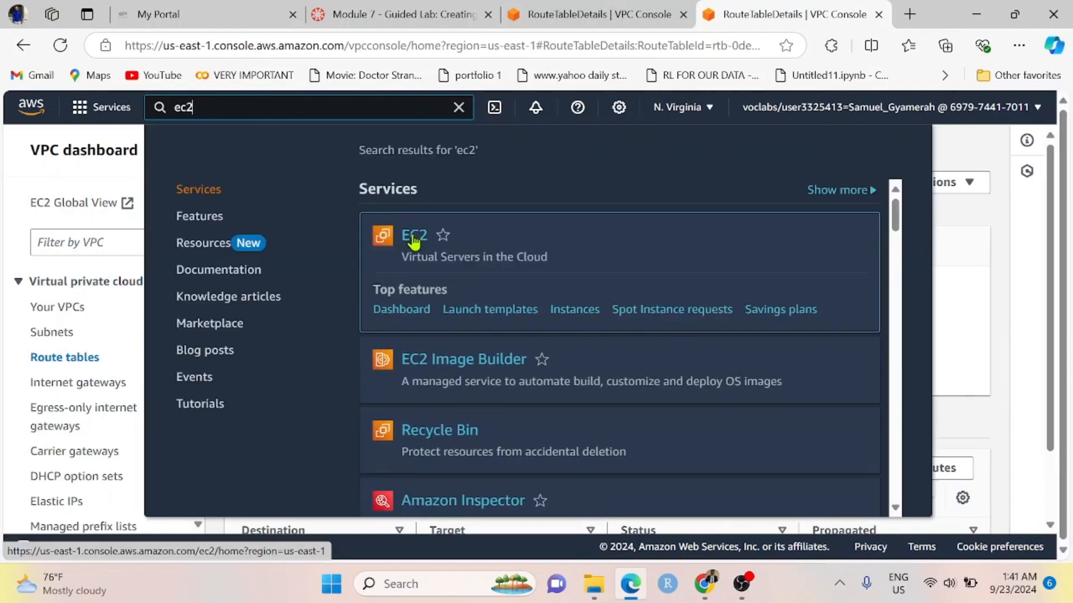
left_click(413, 239)
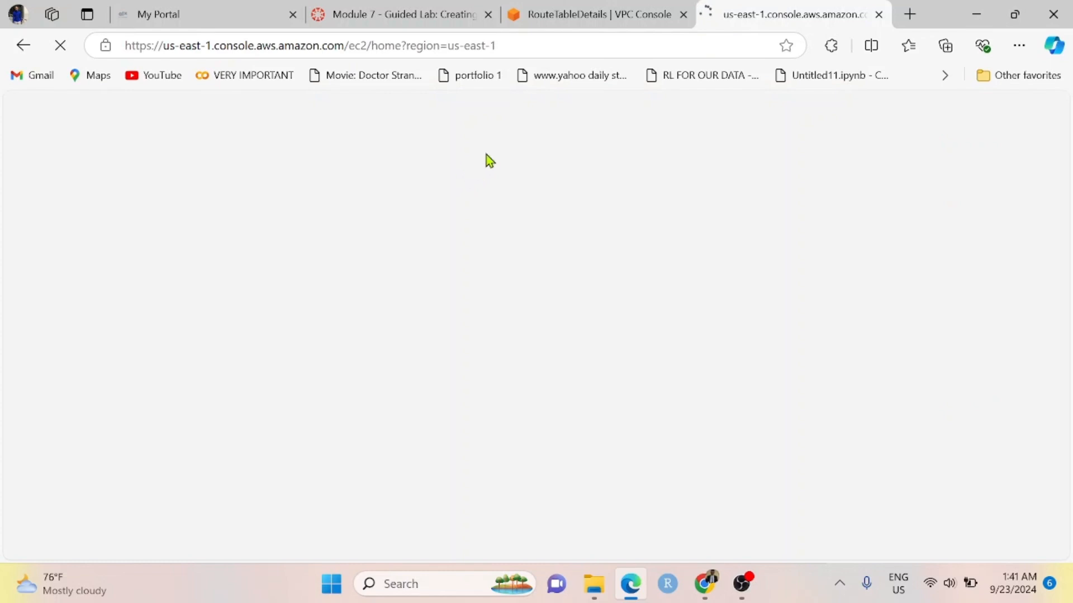
- Check steps 16 to 19 of the lab instructions, list the running EC2 instances, and select App Server
left_click(417, 22)
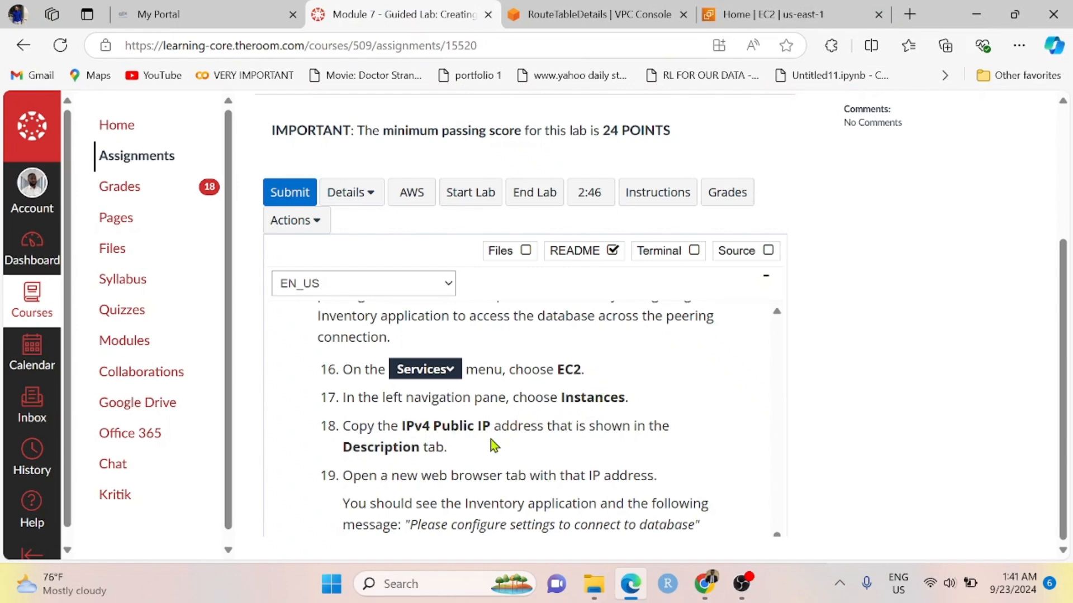
left_click(755, 13)
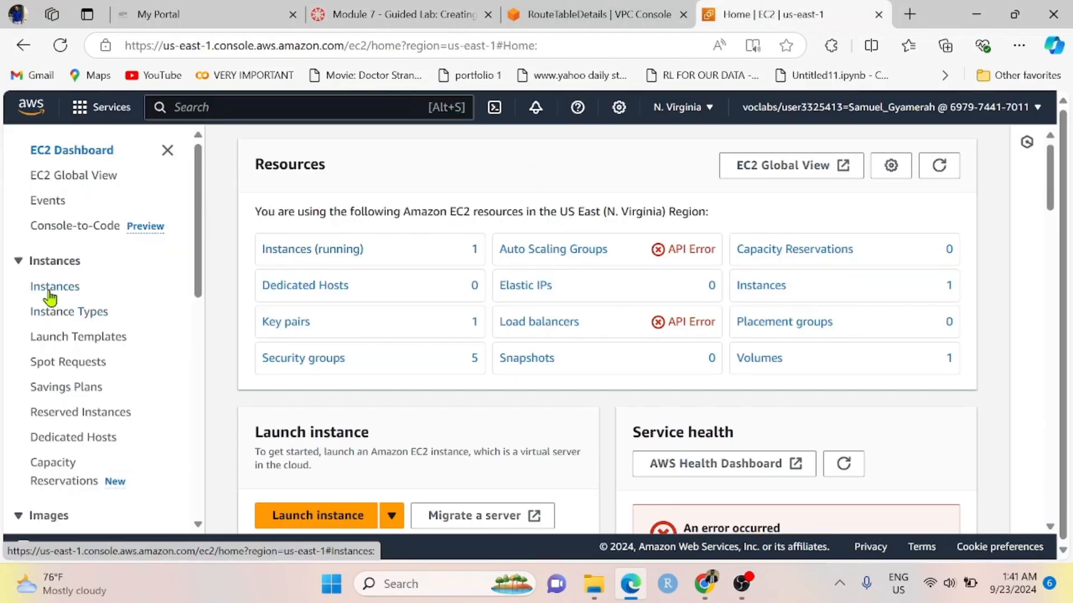
left_click(295, 251)
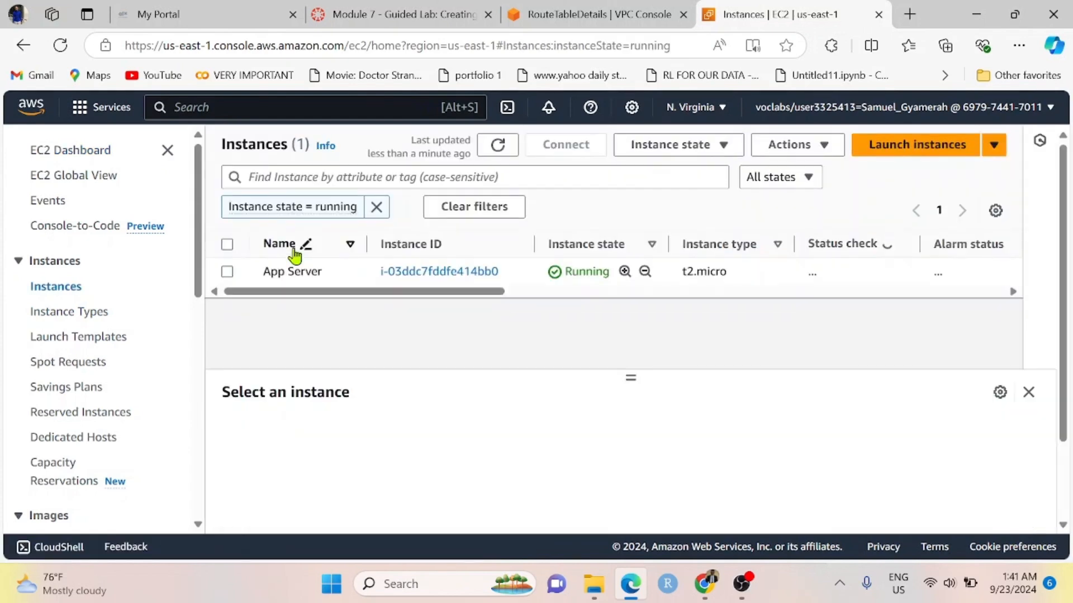
left_click(227, 272)
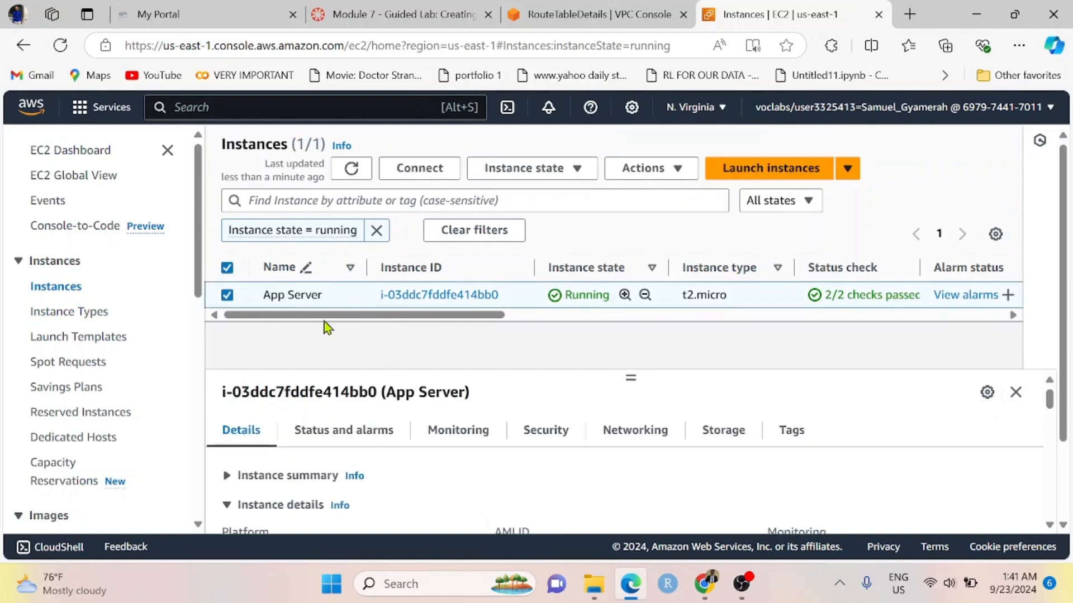
- Find the public IPv4 address in App Server's networking details and copy it
scroll(486, 455, "down", 2)
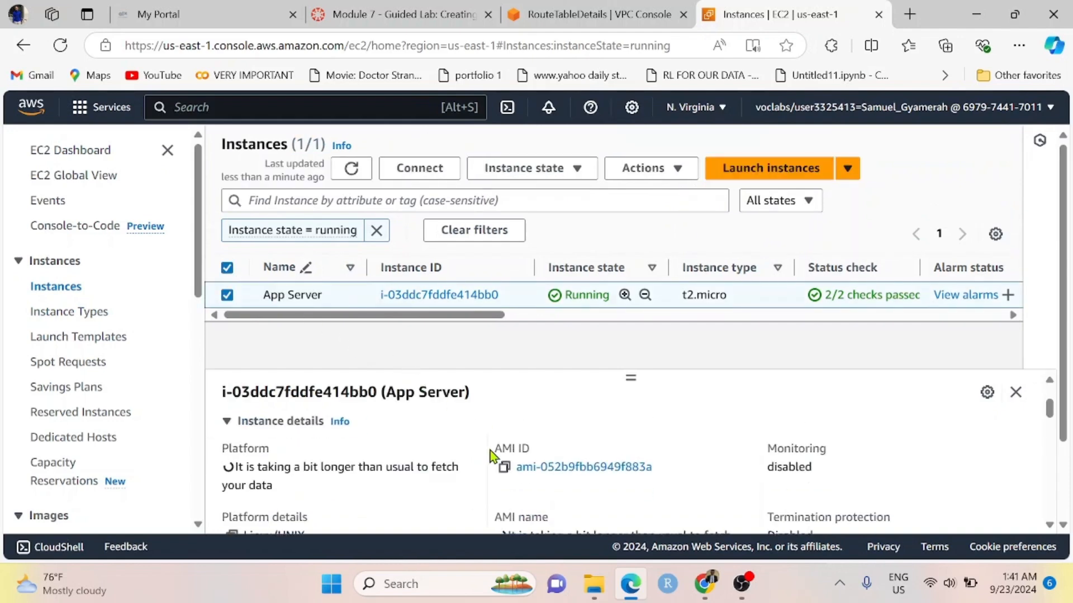
scroll(443, 433, "up", 2)
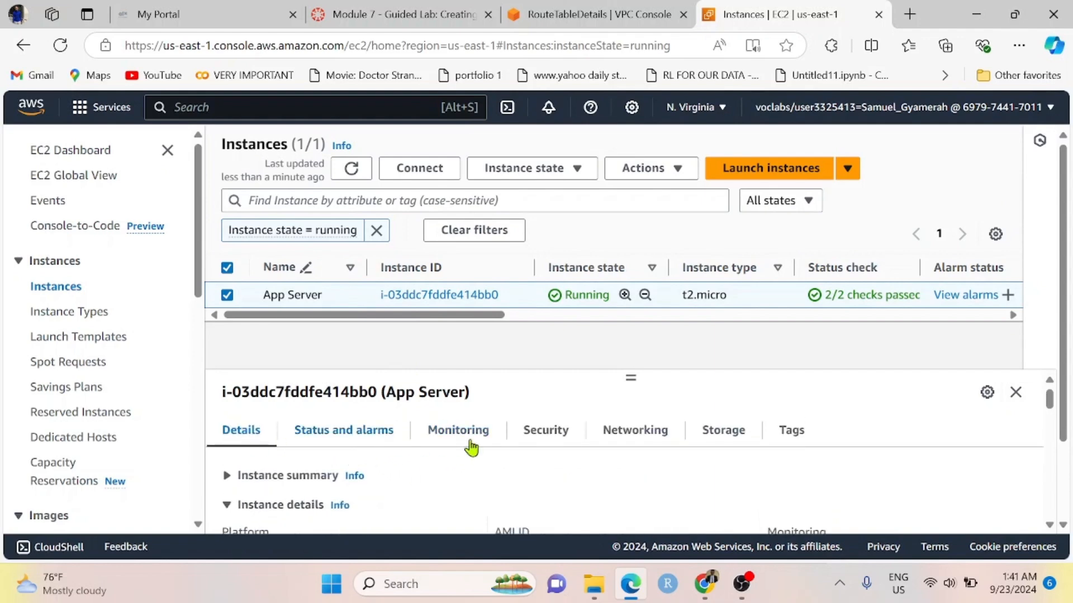
left_click(634, 436)
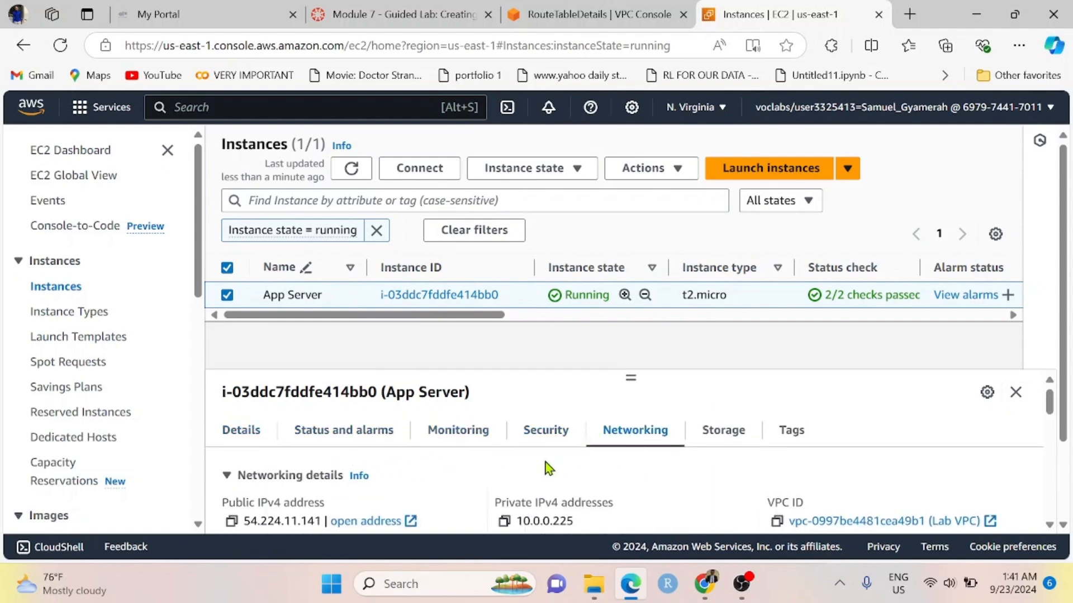
scroll(544, 464, "down", 1)
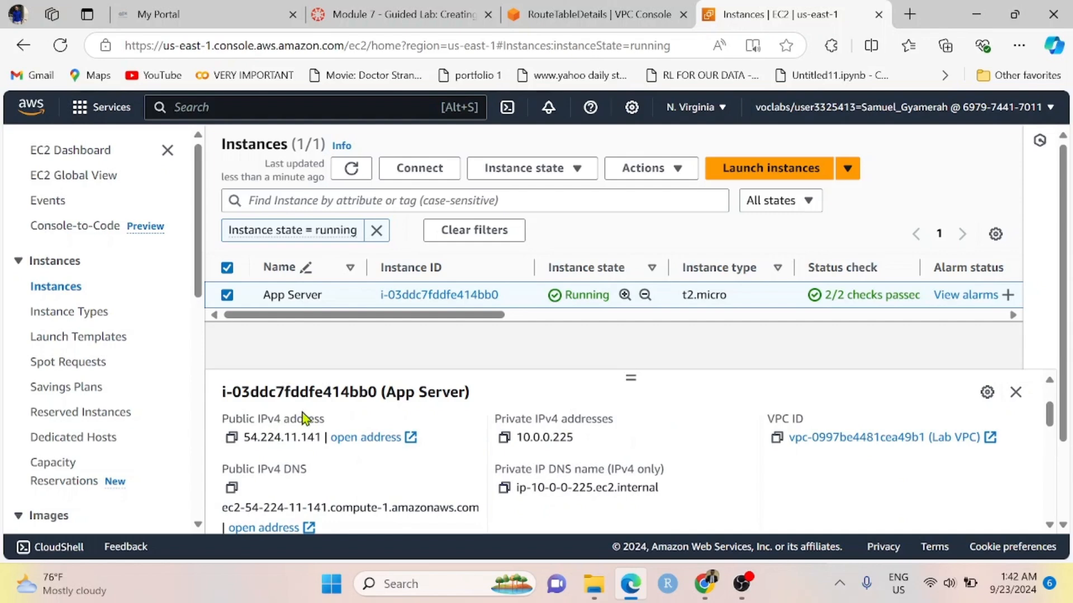
left_click(231, 440)
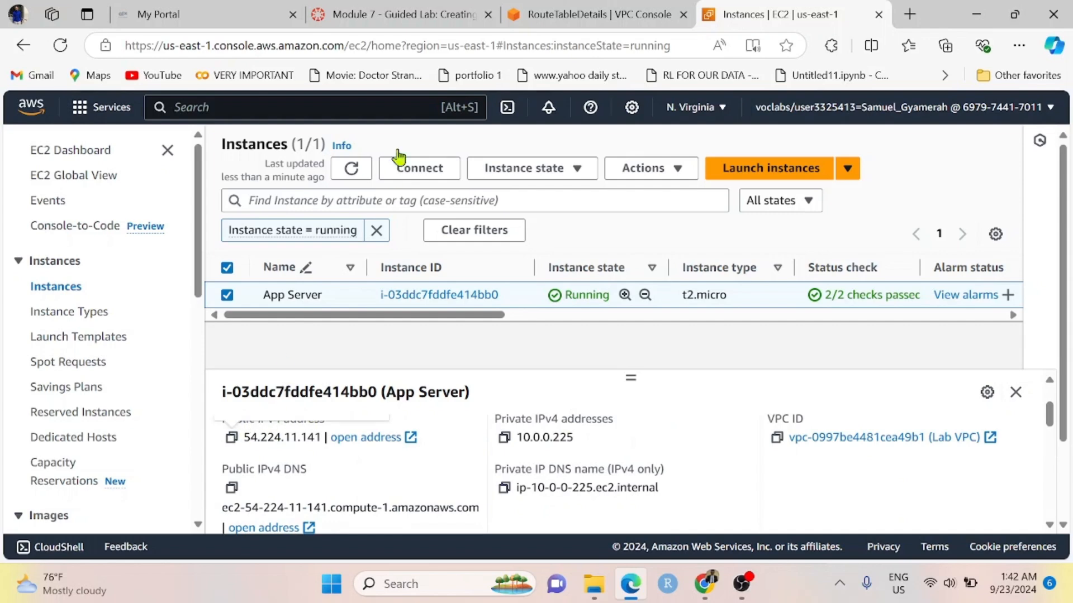
- Check step 19 of the lab instructions and open the Inventory application at 54.224.11.141 in a new browser tab
left_click(405, 21)
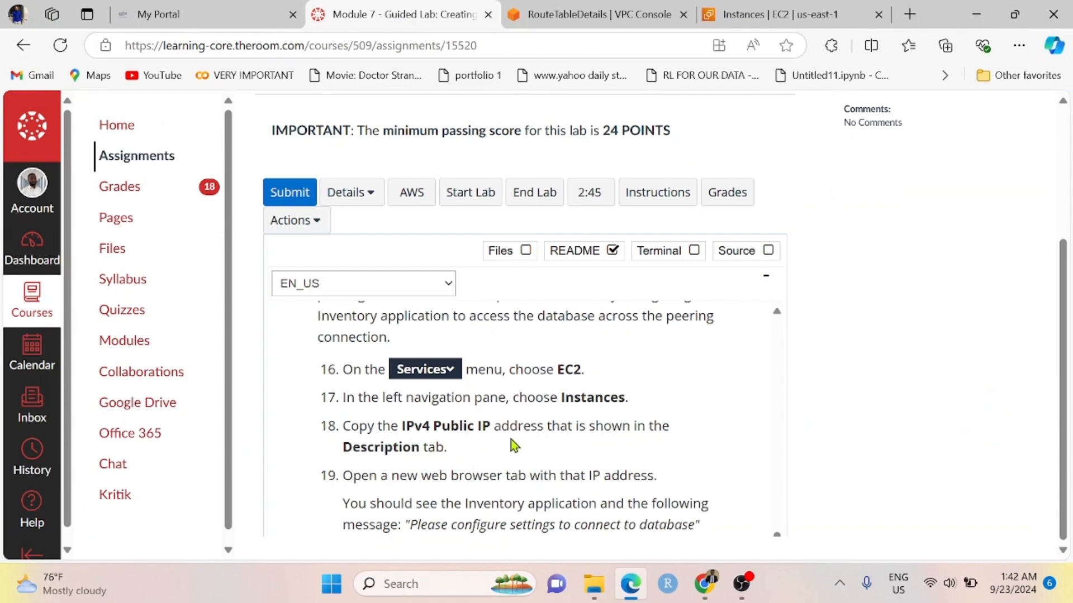
scroll(434, 450, "down", 3)
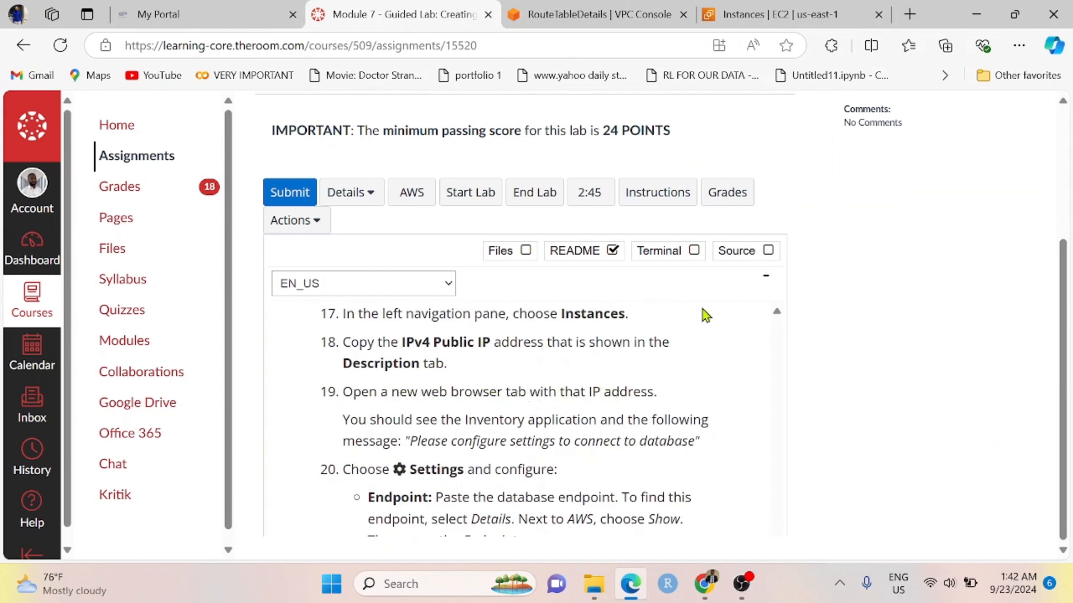
left_click(909, 14)
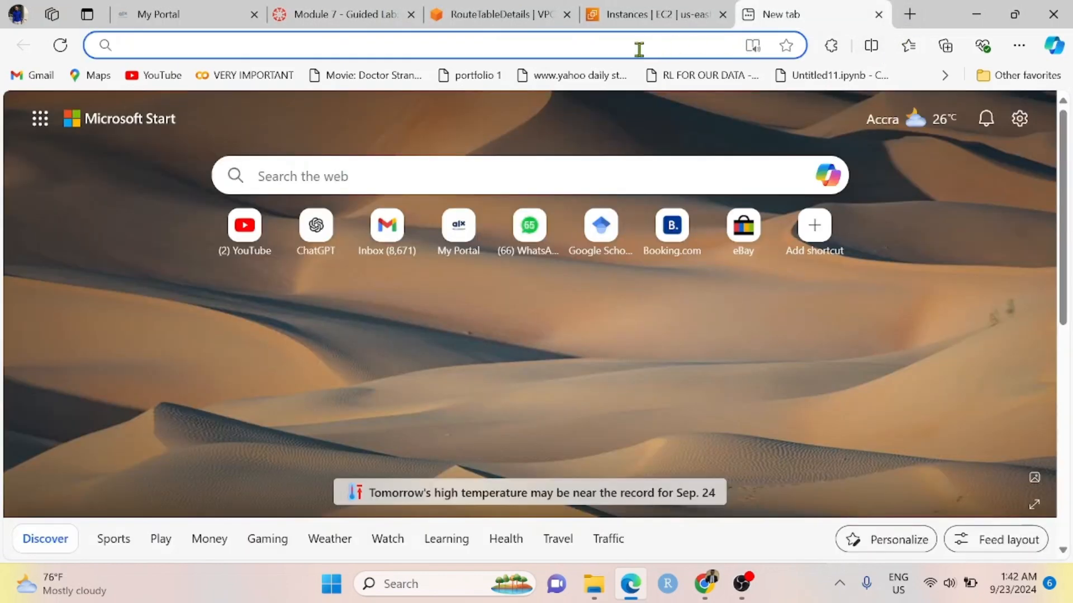
type("54.224.11.141")
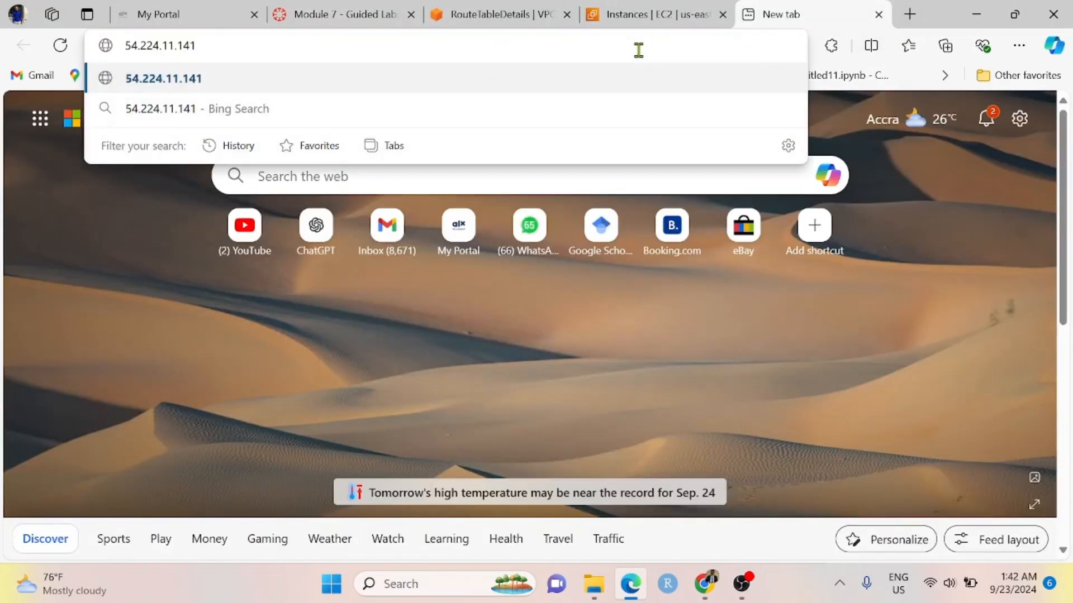
key("Return")
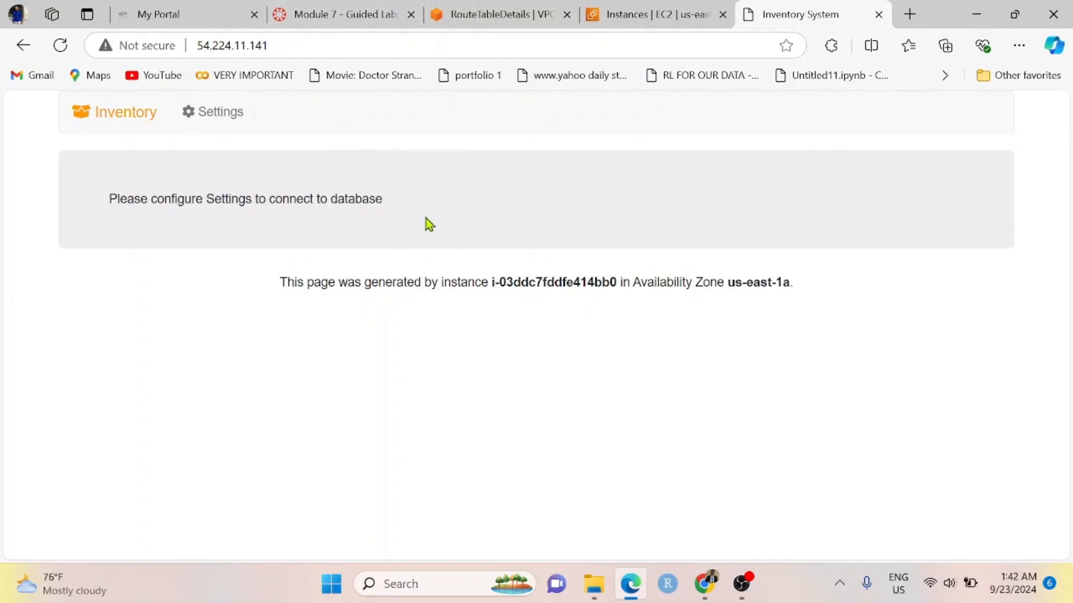
- Read step 20 of the lab instructions and open the Inventory application's database connection settings
left_click(375, 15)
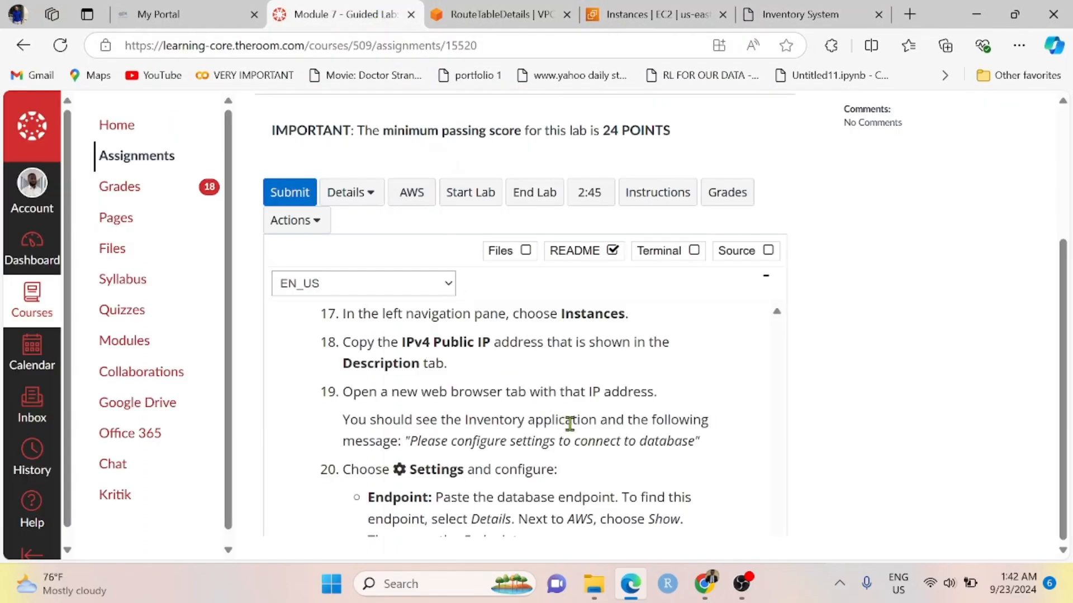
scroll(554, 406, "down", 2)
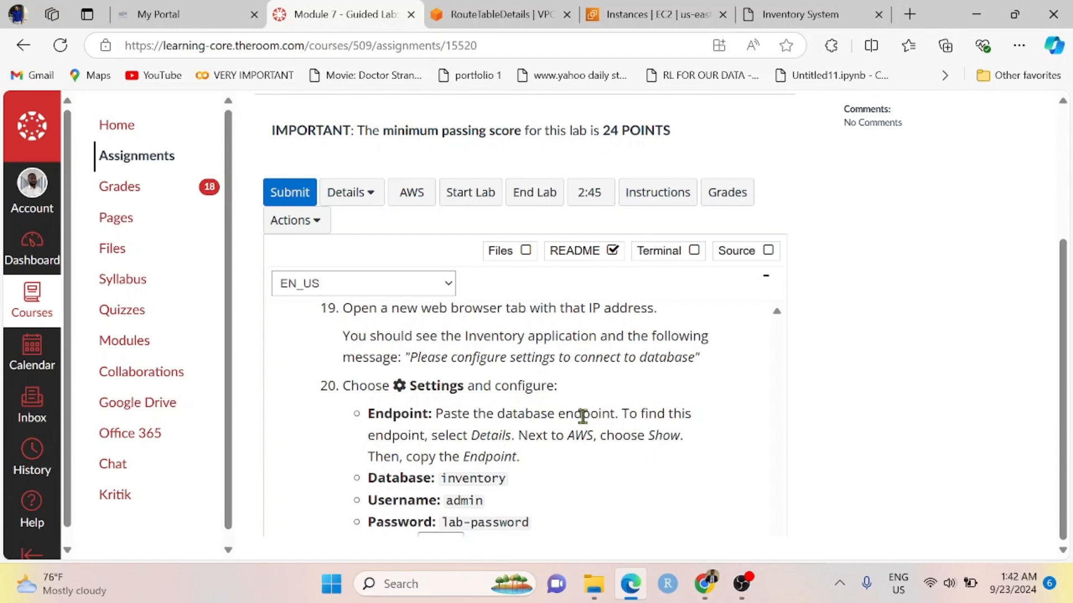
left_click(789, 14)
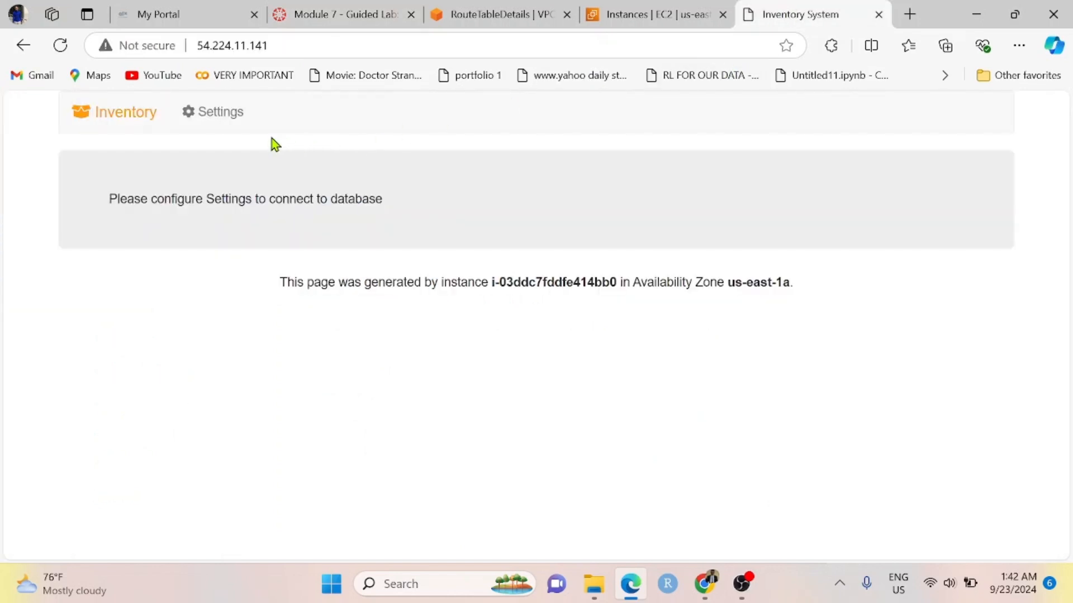
left_click(229, 115)
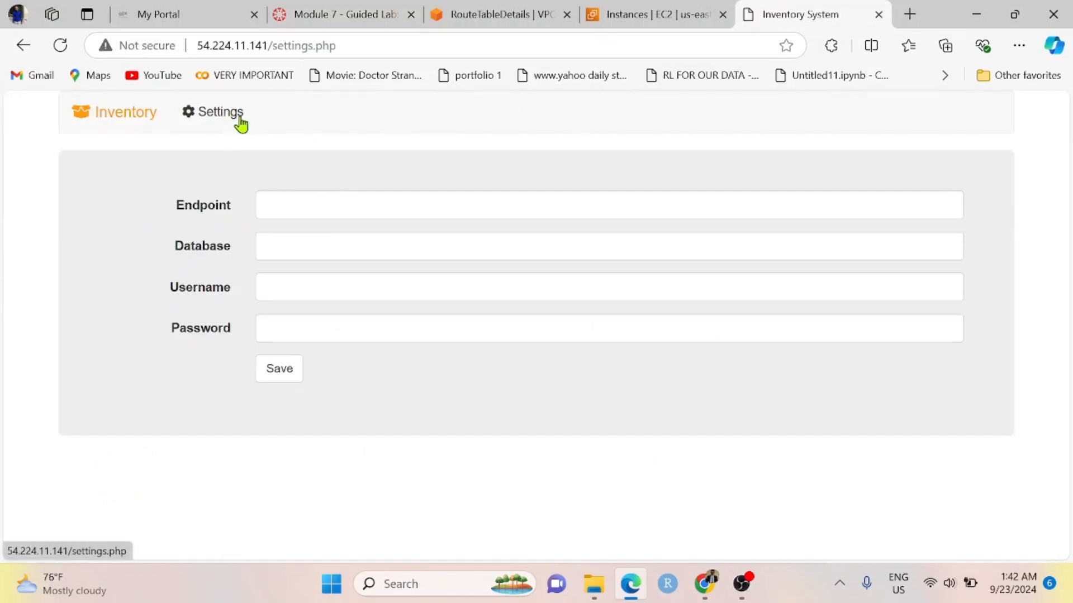
- Look through App Server's networking details in the EC2 console for the database endpoint
left_click(631, 16)
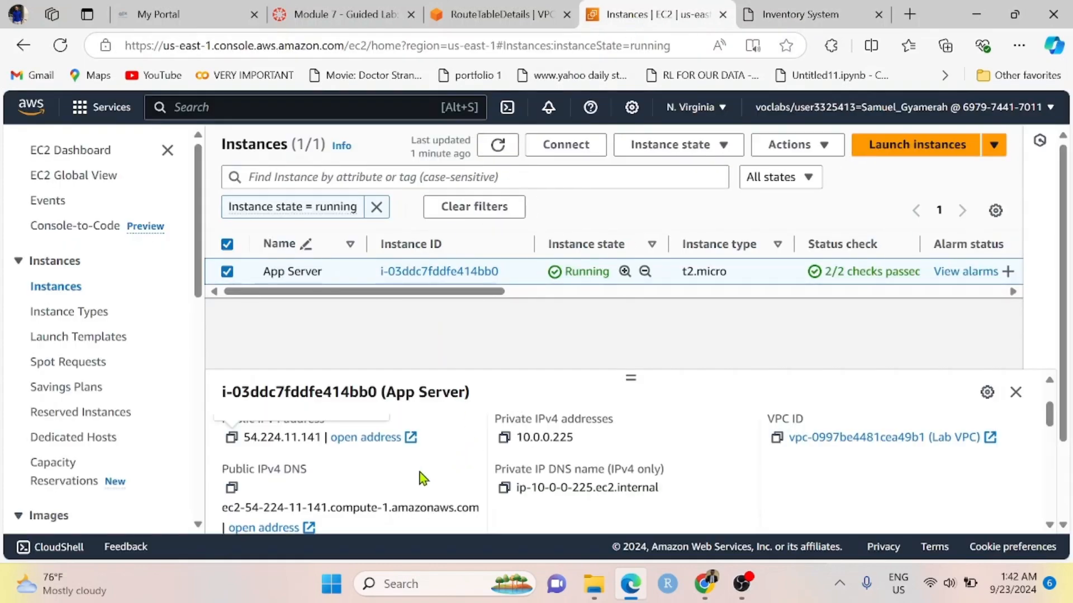
scroll(423, 479, "down", 2)
scroll(423, 478, "down", 1)
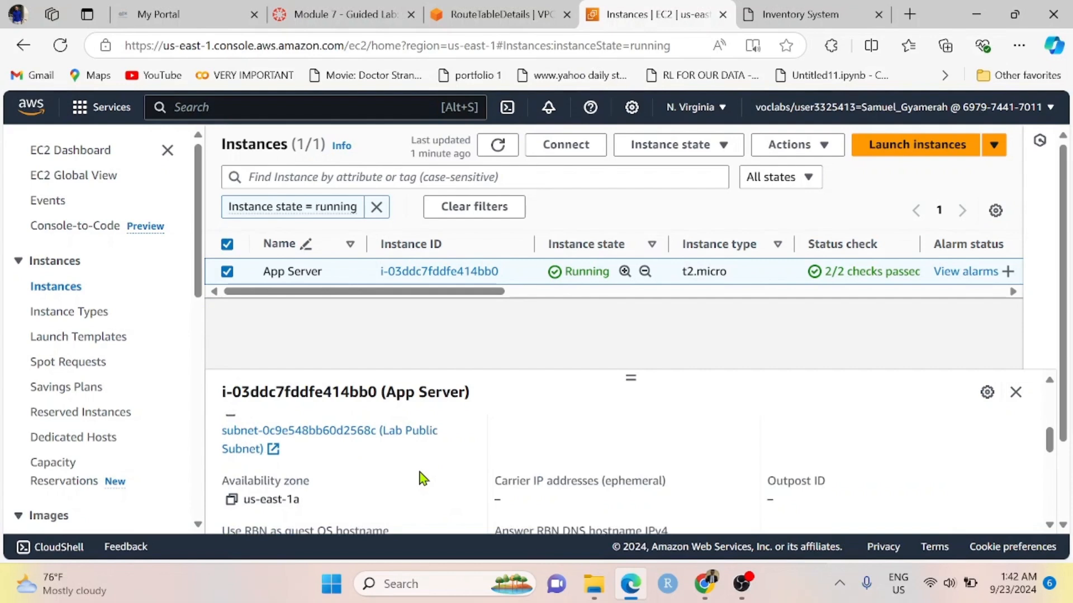
scroll(423, 479, "up", 3)
scroll(423, 478, "up", 1)
scroll(423, 478, "down", 1)
scroll(422, 477, "up", 1)
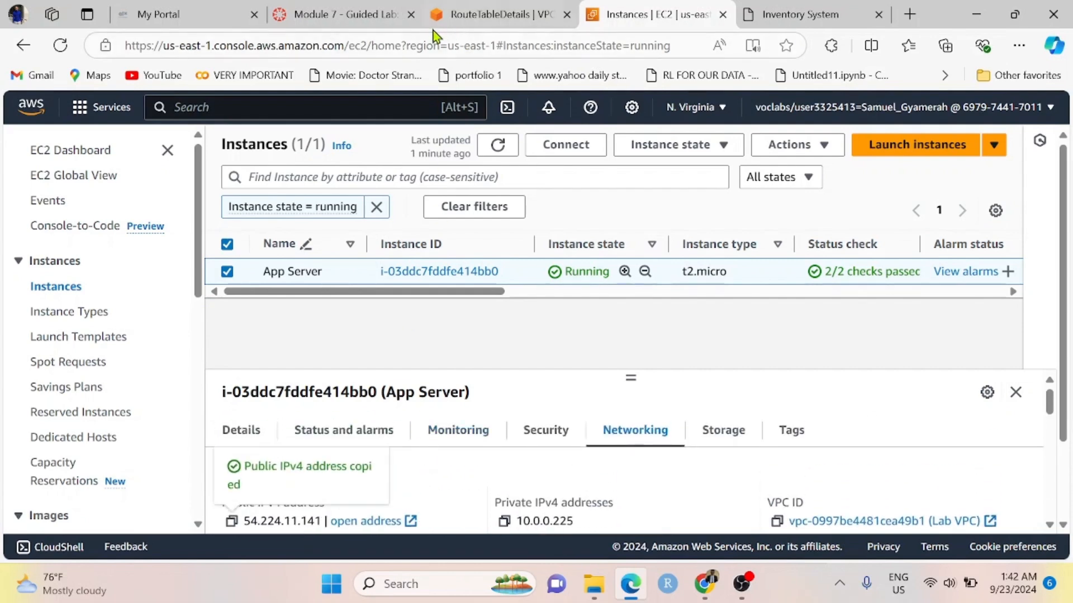
- Reread step 20 of the lab instructions, show the lab's AWS details, and copy the database endpoint listed there
left_click(371, 15)
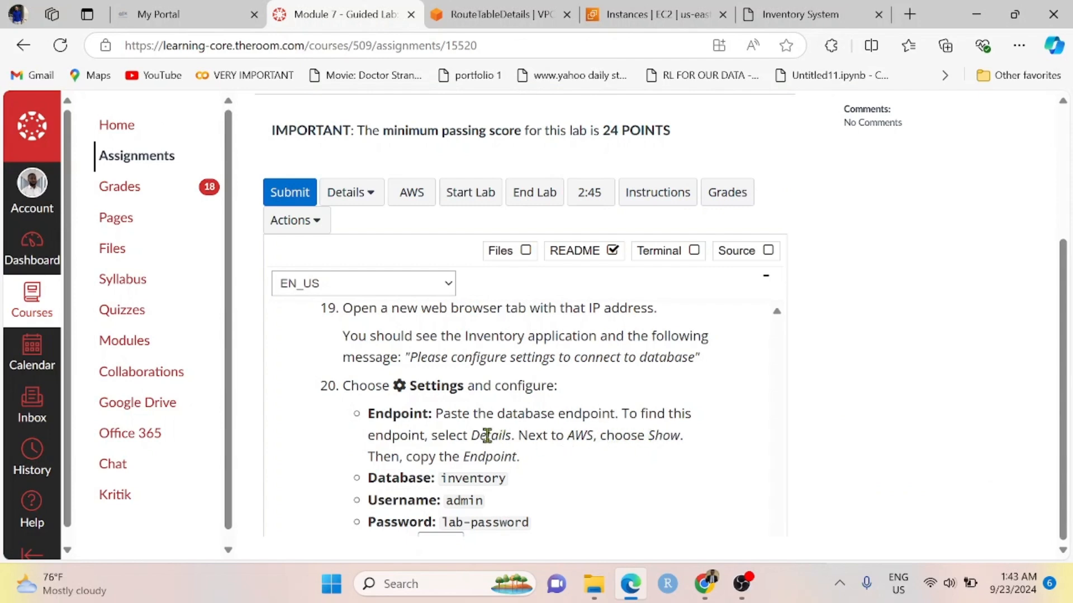
left_click(369, 196)
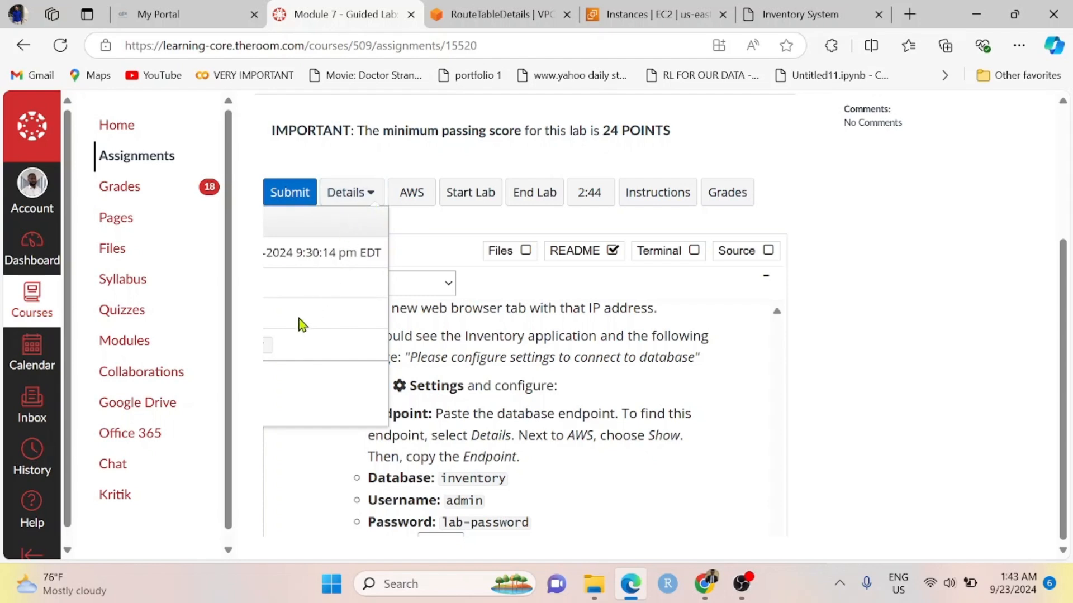
left_click(267, 346)
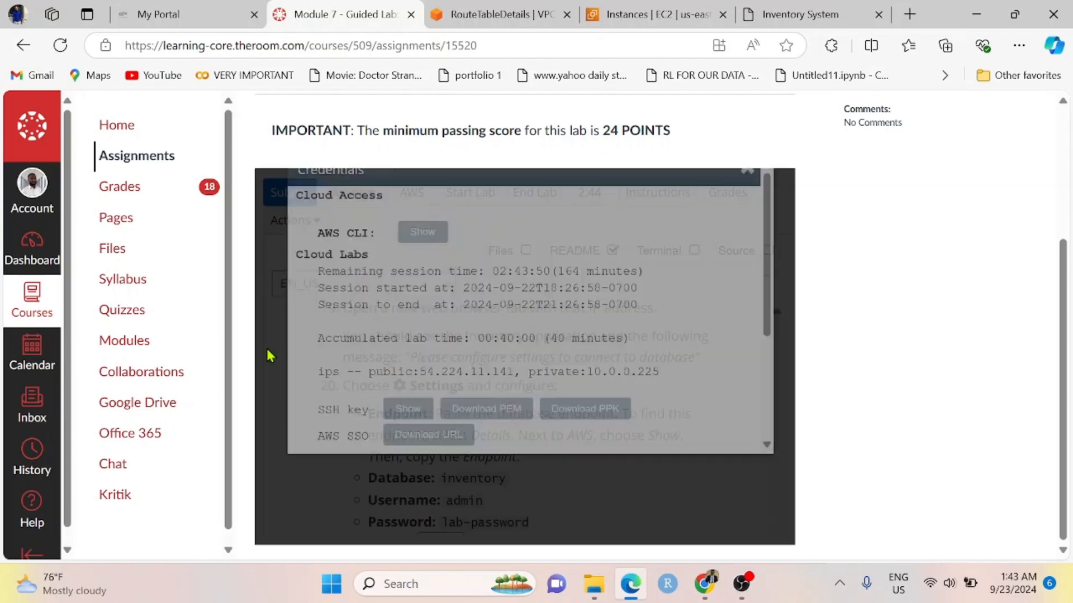
scroll(558, 362, "down", 2)
scroll(558, 362, "down", 2)
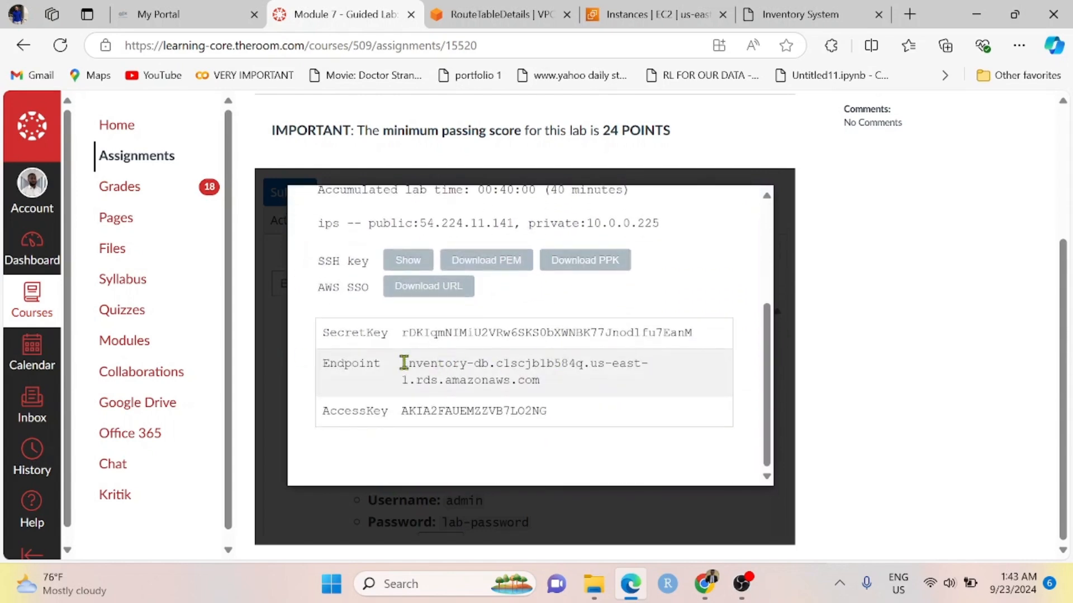
left_click_drag(403, 362, 518, 378)
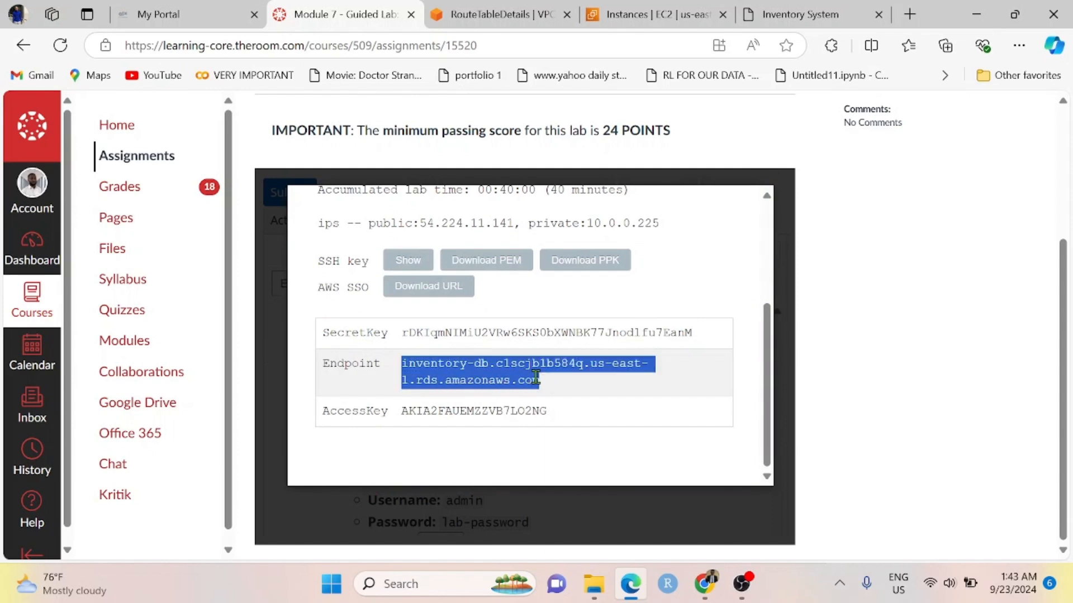
- In the Inventory application's settings, set the endpoint to inventory-db.c1scjb1b584q.us-east-1.rds.amazonaws.com
left_click(771, 16)
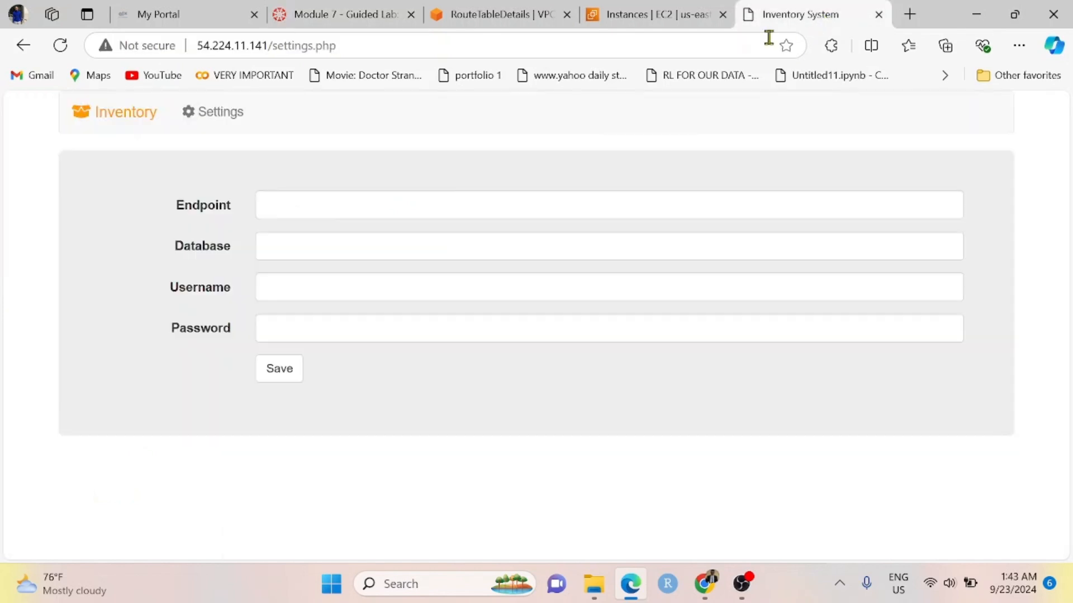
left_click(329, 208)
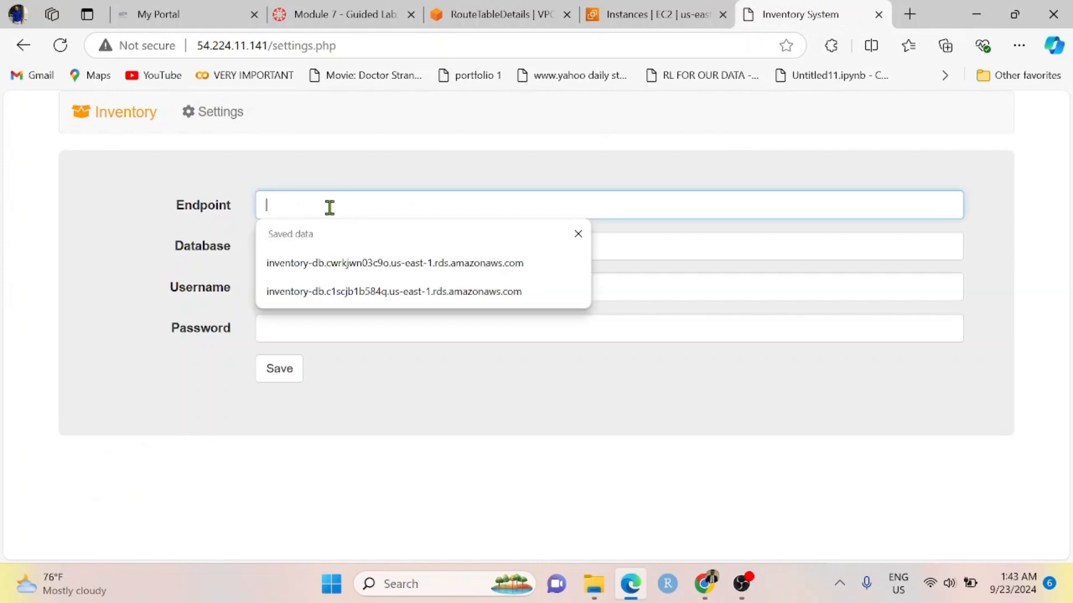
type("inventory-db.c1scjb1b584q.us-east-1.rds.amazonaws.com")
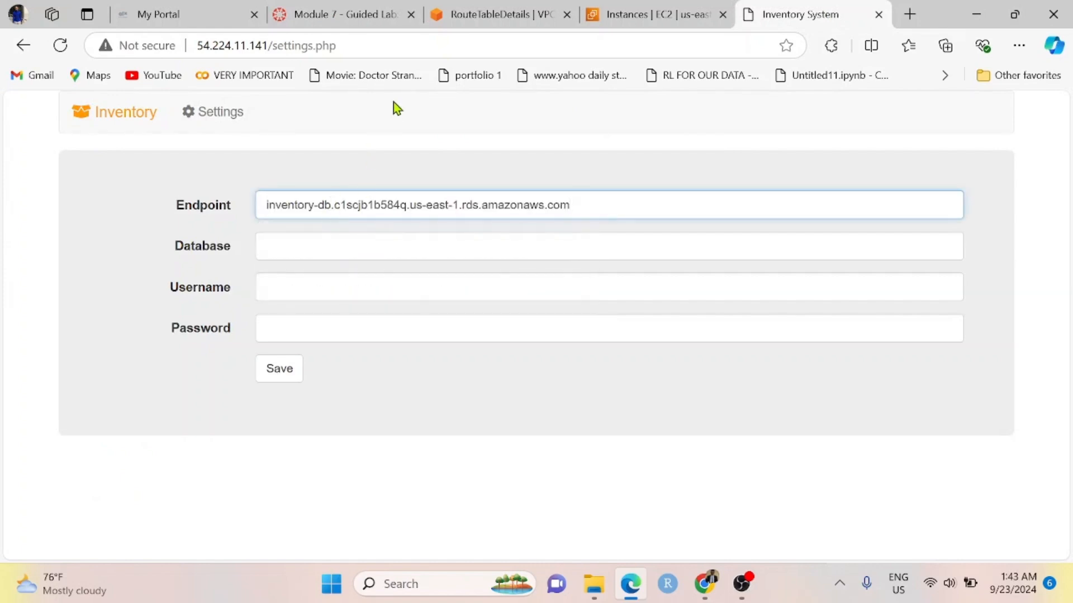
- Close the lab credentials, copy the database name from step 20, and set Database to inventory in the Inventory application's settings
left_click(357, 14)
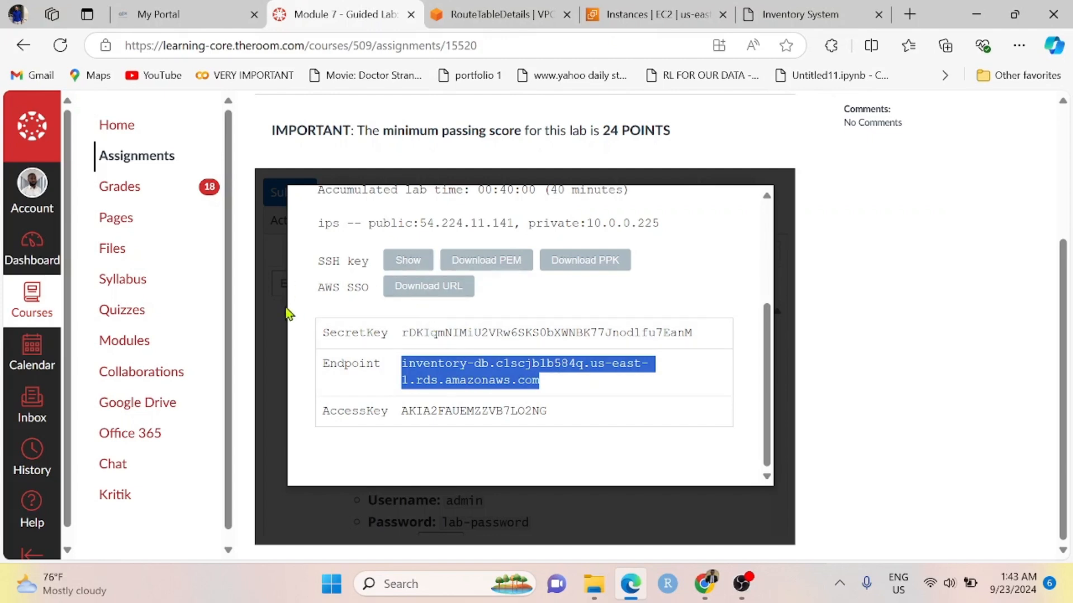
left_click(269, 335)
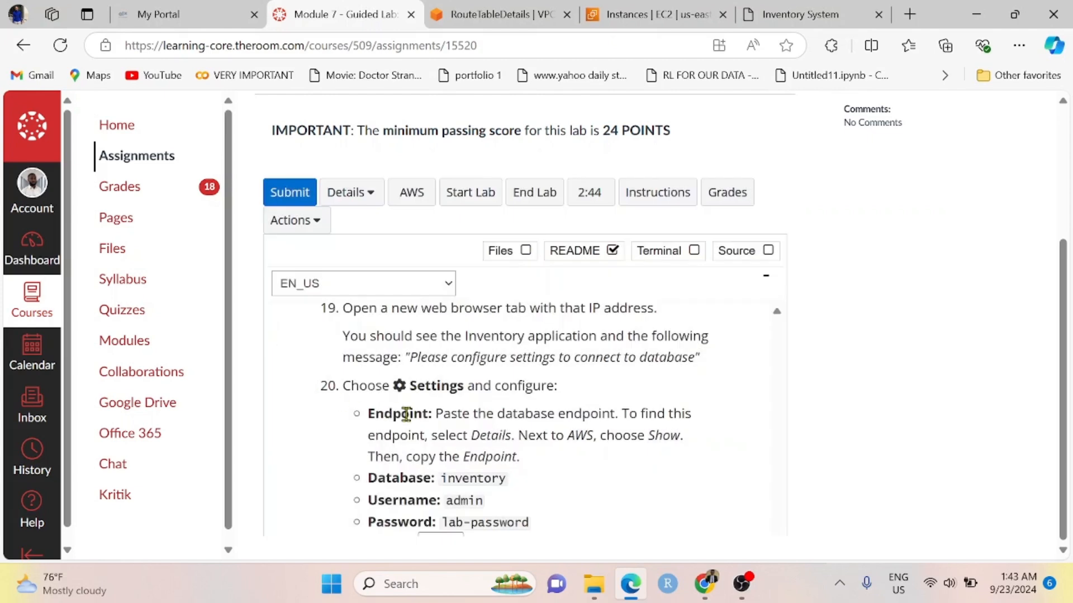
scroll(461, 405, "down", 1)
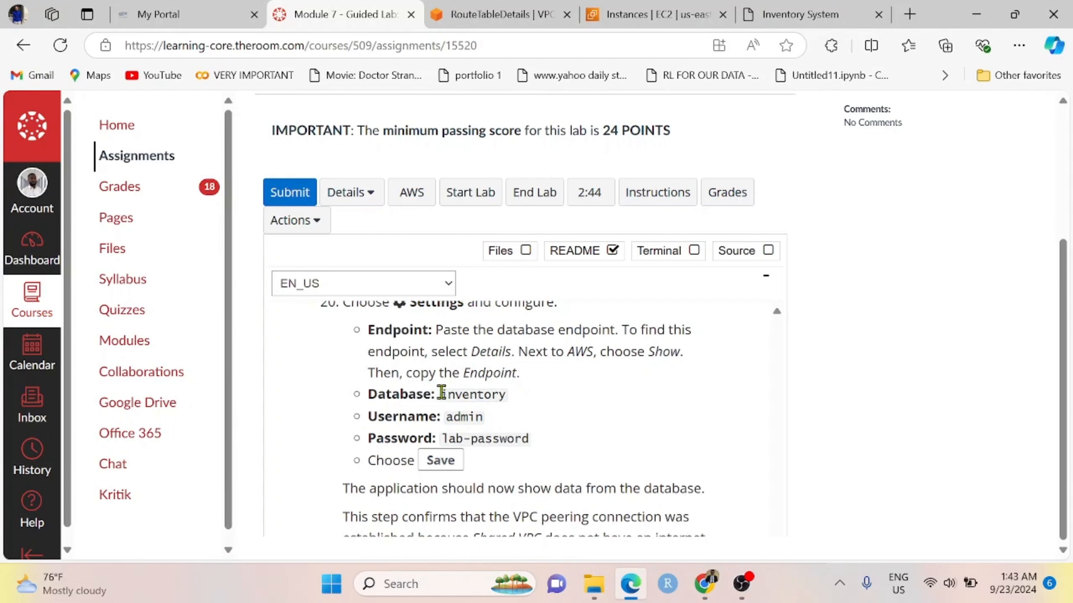
left_click_drag(442, 394, 504, 398)
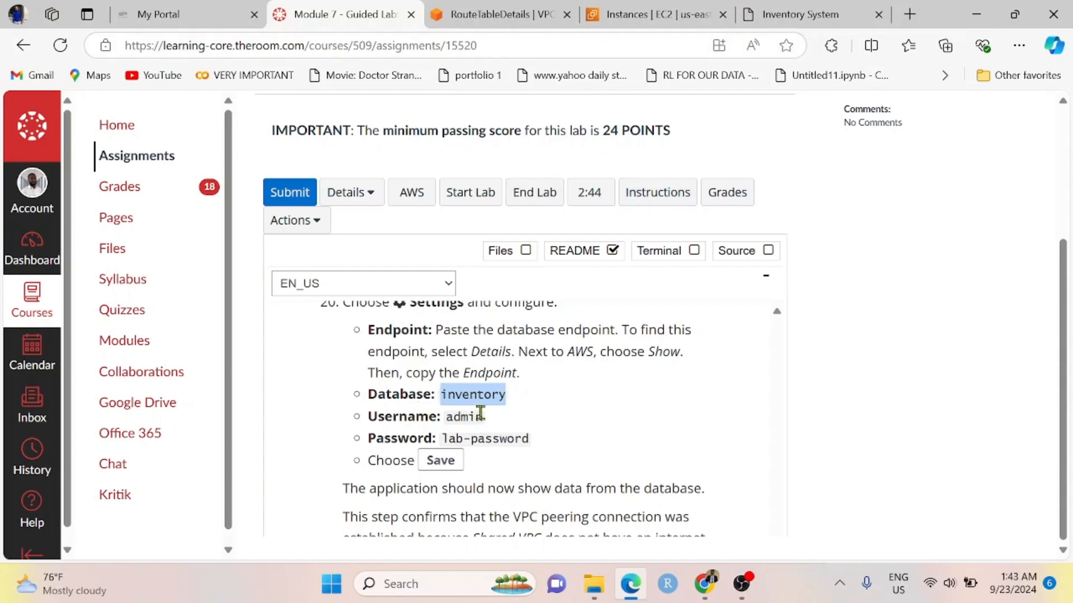
left_click(819, 15)
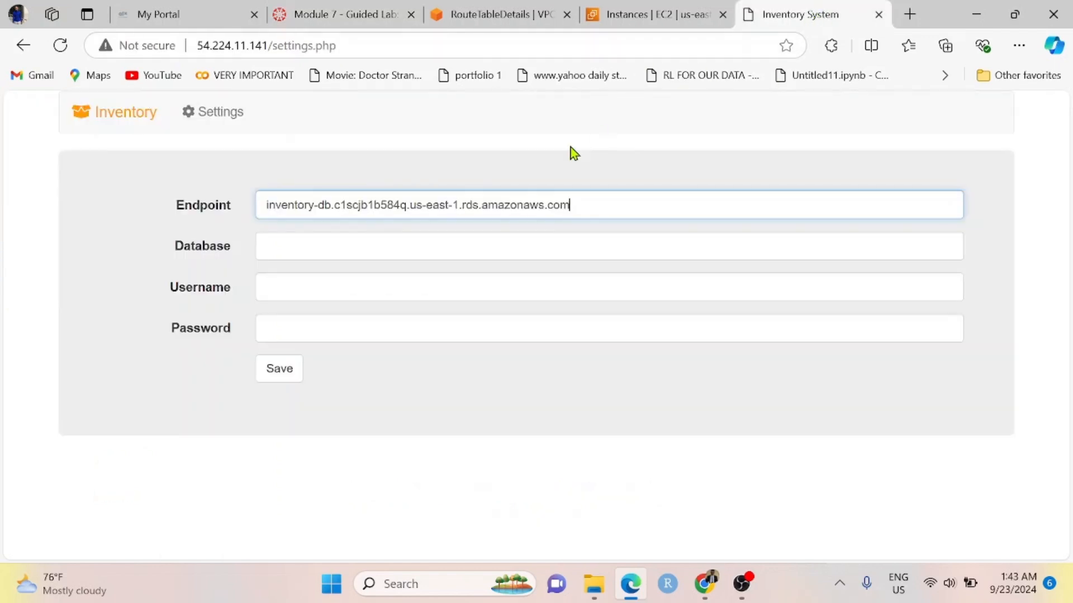
left_click(350, 246)
key("Down")
key("Return")
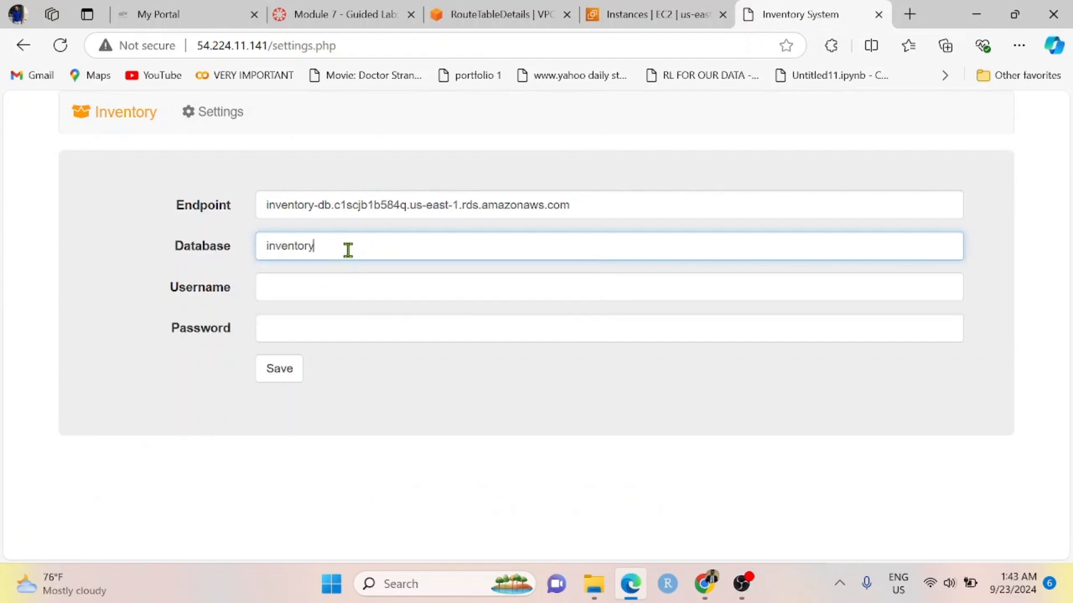
- Set the Username in the Inventory application's database settings to admin
left_click(313, 290)
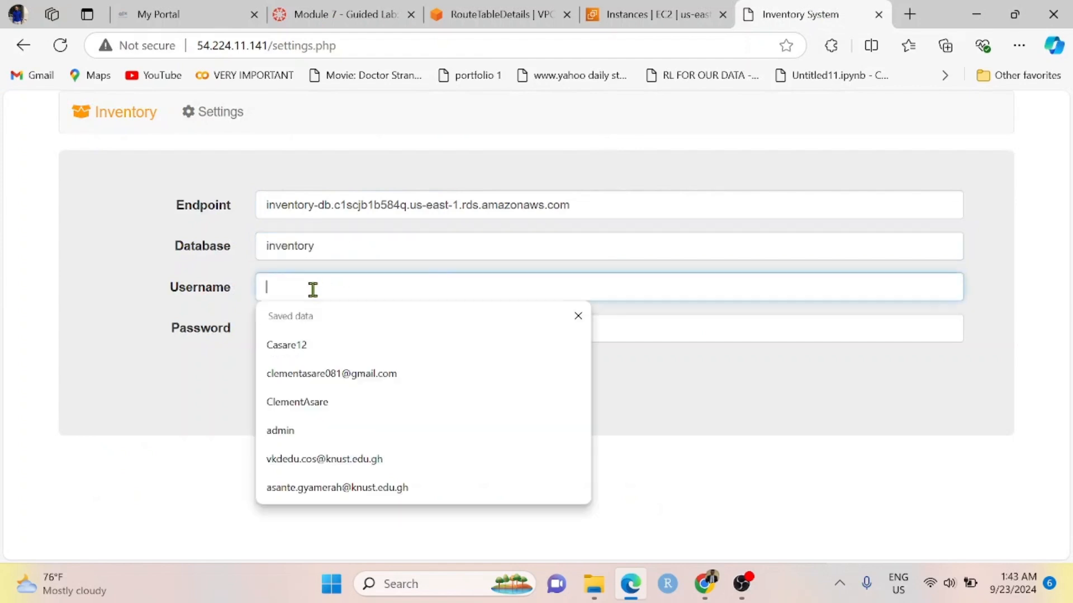
type("admin")
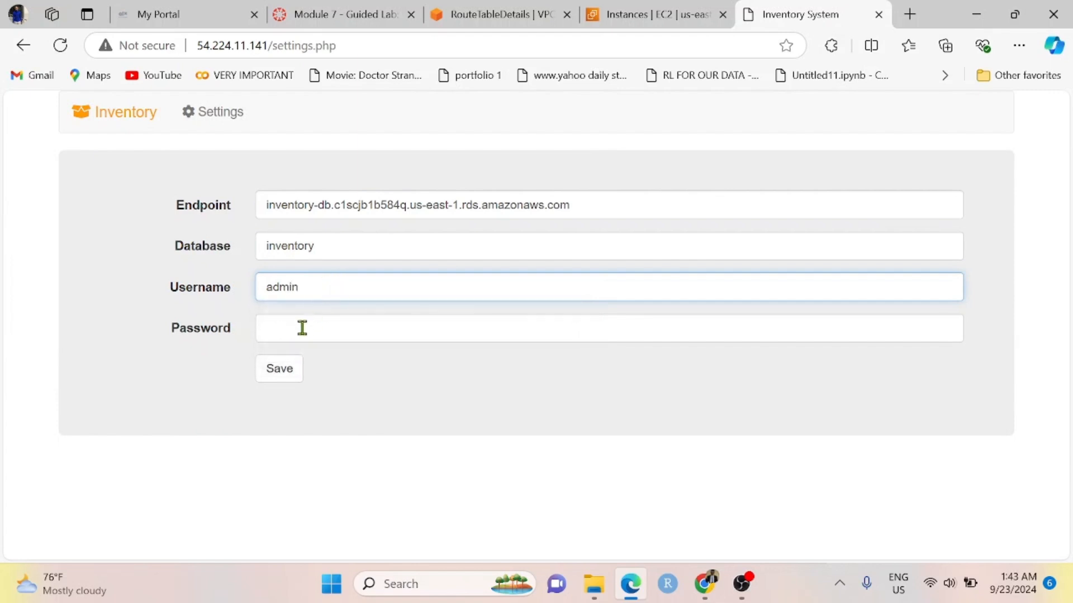
left_click(302, 328)
left_click(337, 287)
- Copy the database password listed in step 20 of the lab instructions
left_click(378, 16)
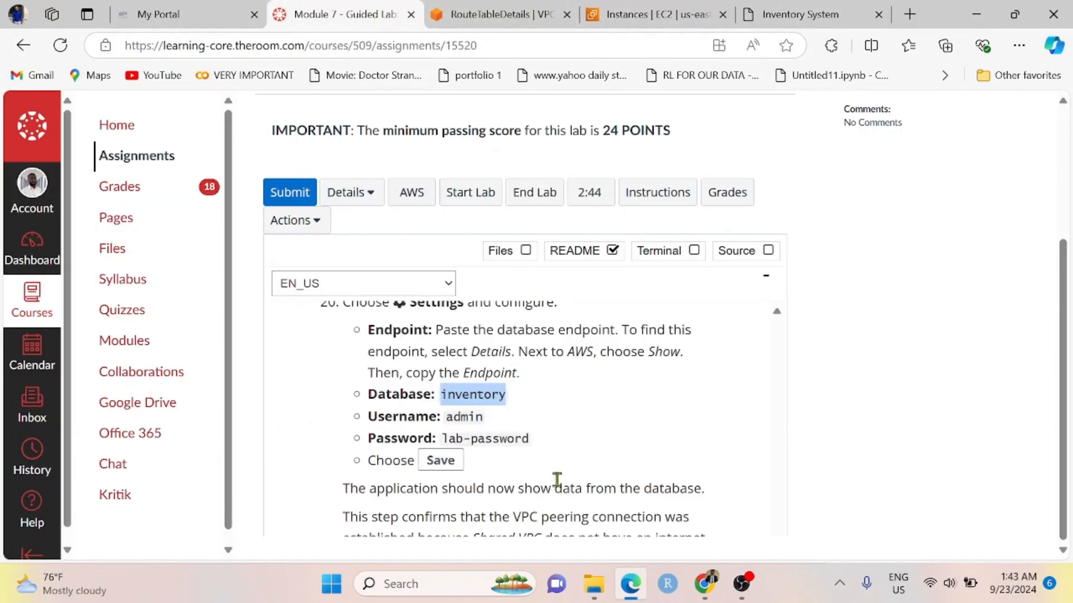
left_click_drag(445, 438, 465, 441)
left_click(445, 437)
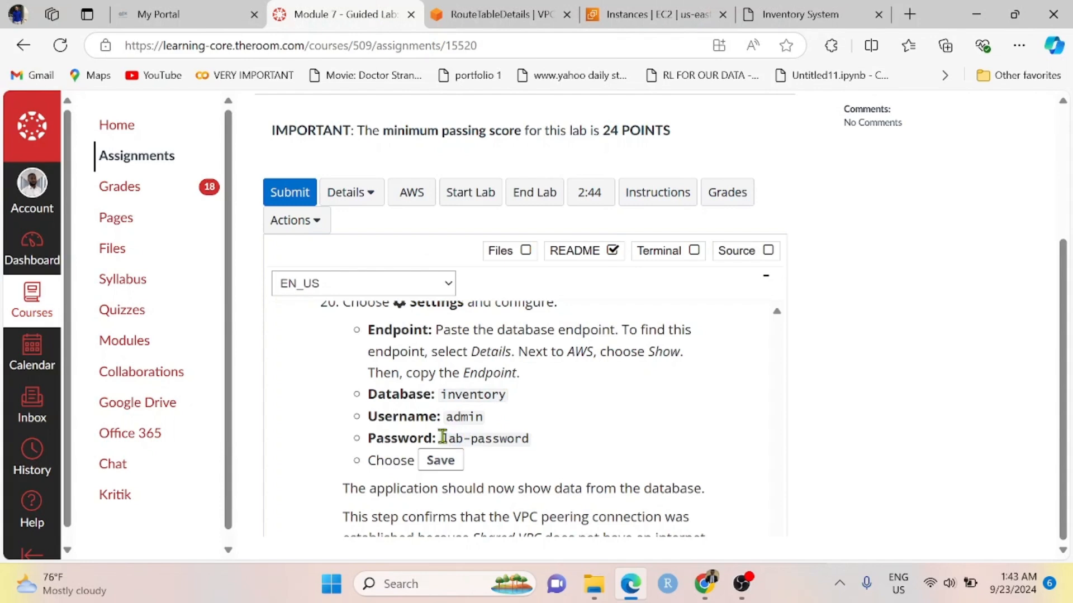
left_click_drag(444, 438, 541, 451)
key("ctrl+c")
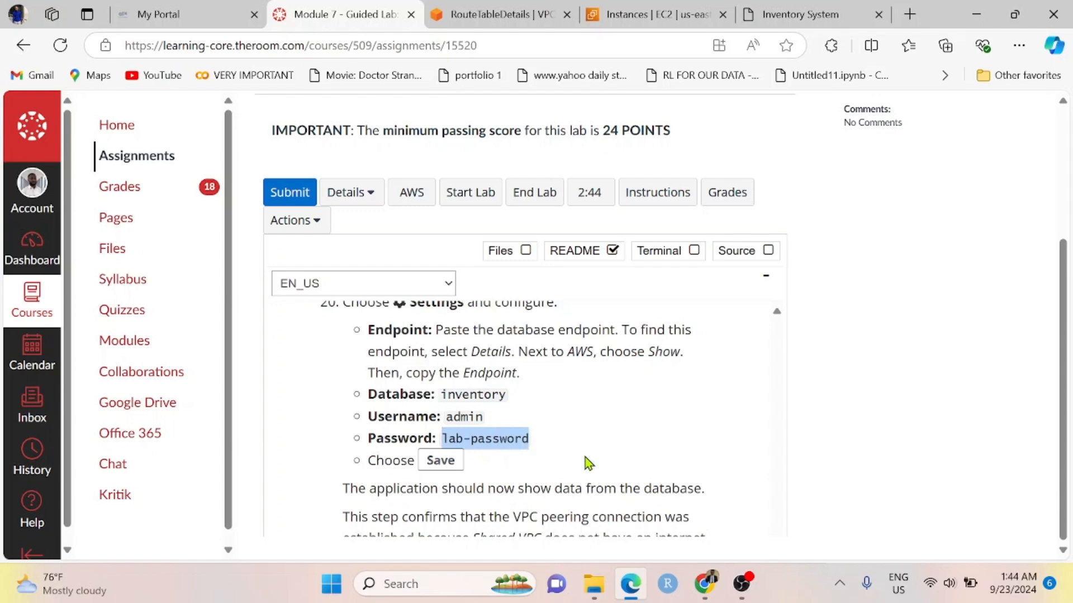
- Paste the database password into the Inventory application's Password setting and save the connection settings
left_click(793, 17)
left_click(294, 329)
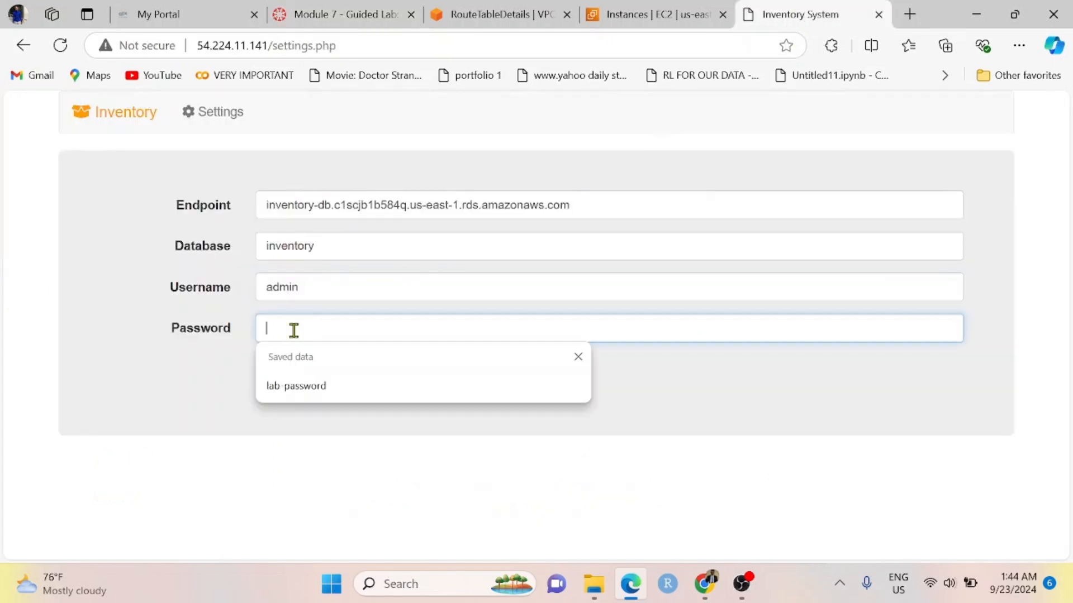
key("ctrl+v")
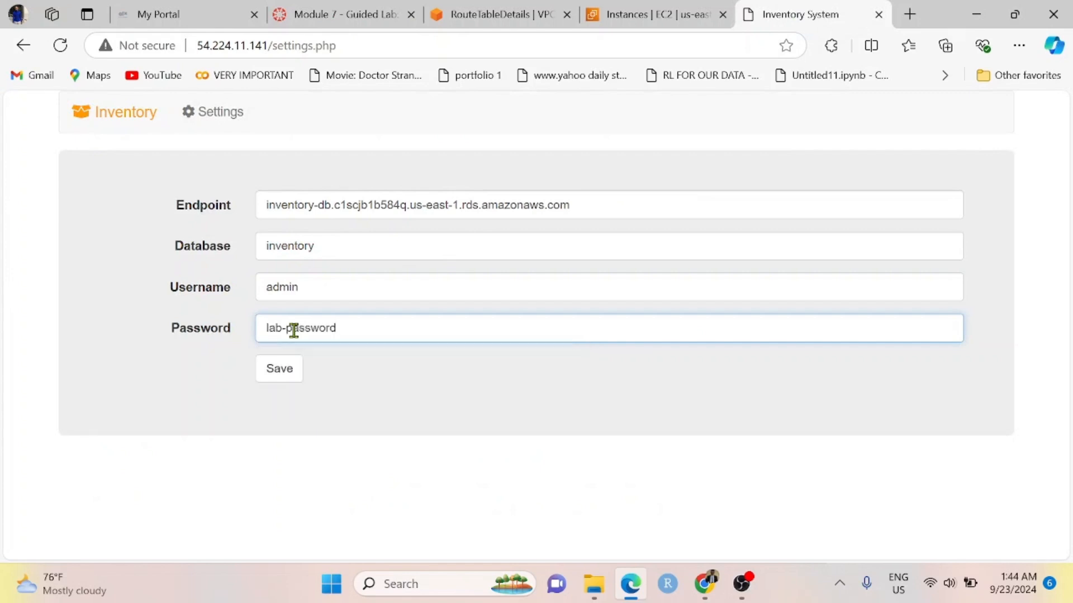
left_click(295, 371)
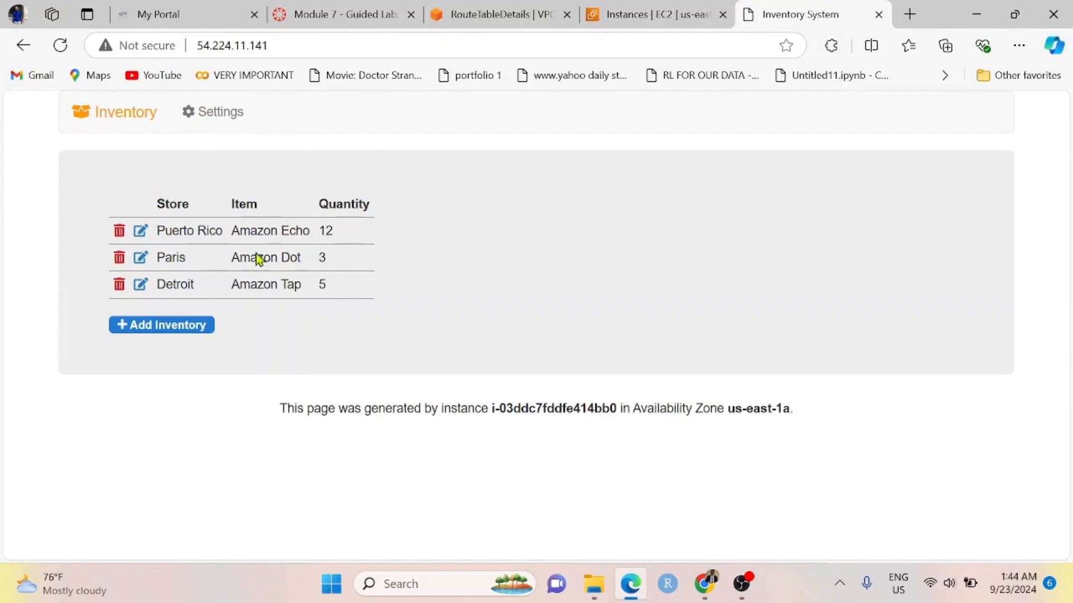
- Read the closing lab instructions on submitting, then submit the Module 7 guided lab for grading and confirm the submission
left_click(335, 13)
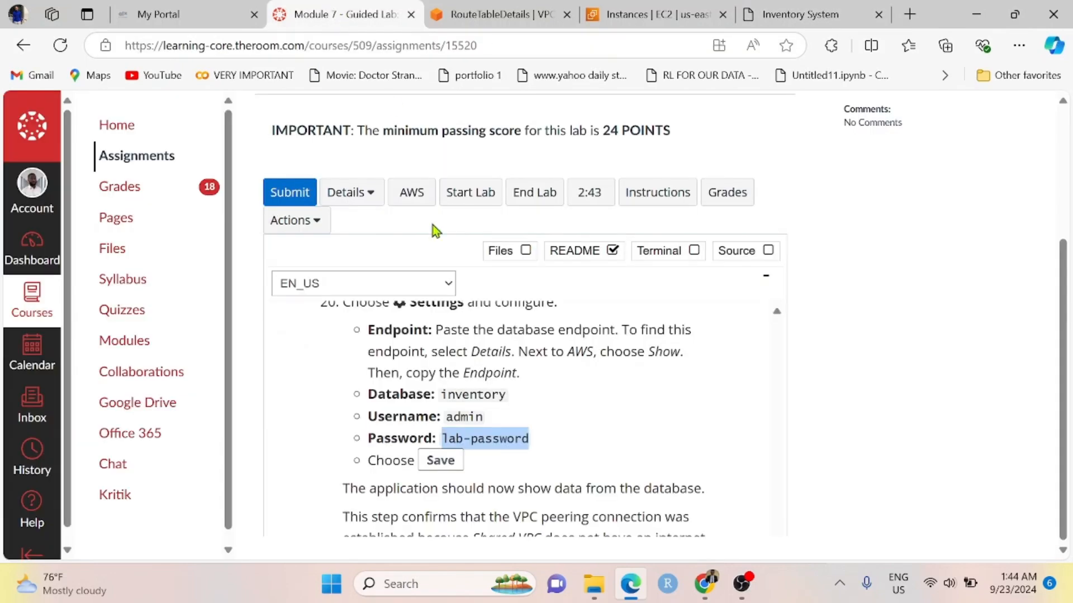
scroll(609, 437, "down", 3)
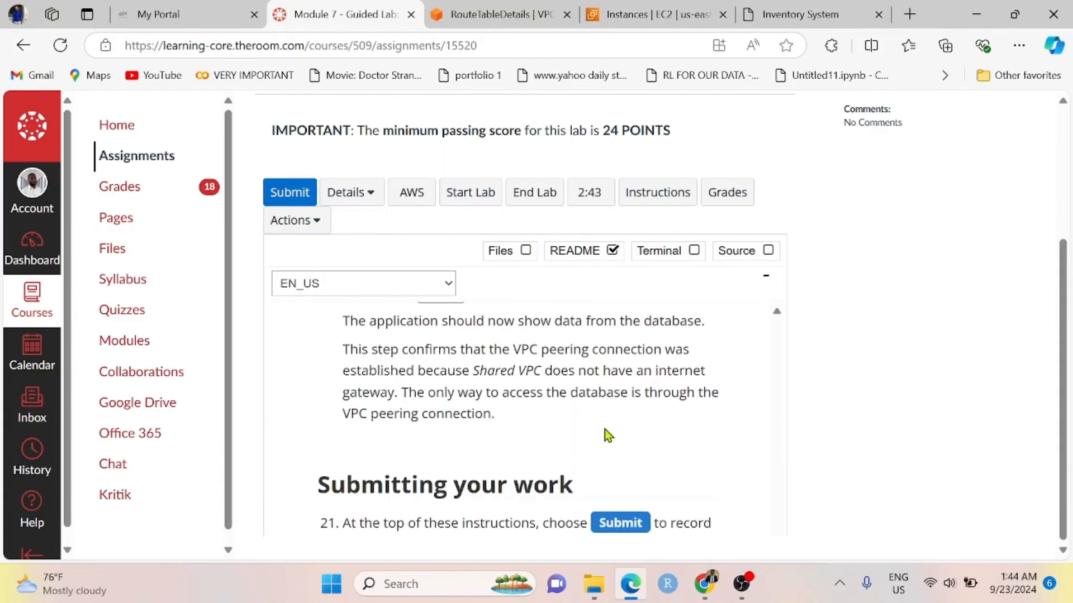
scroll(559, 436, "down", 1)
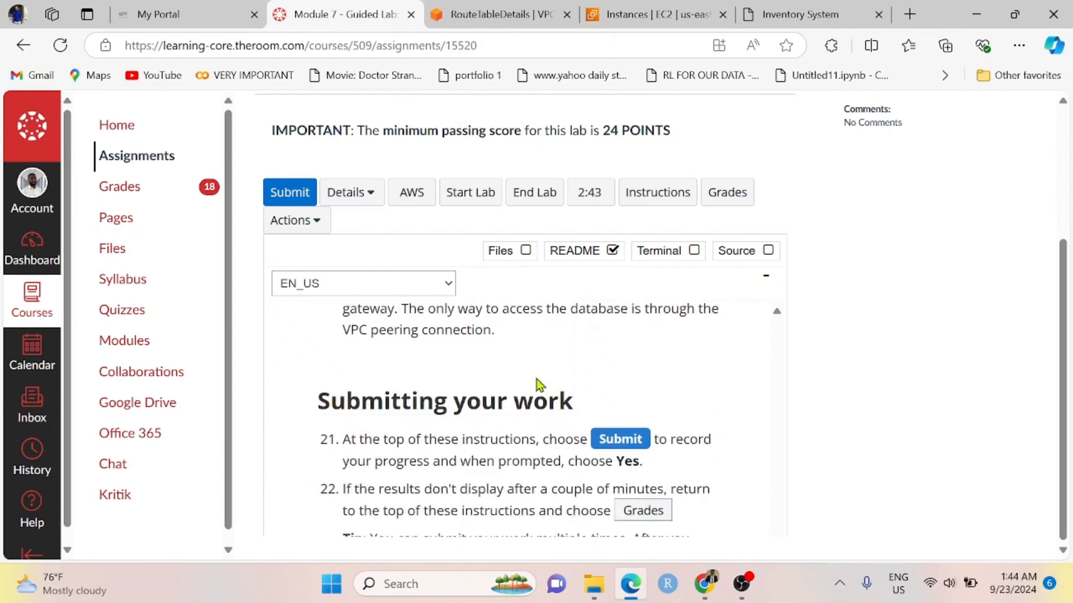
left_click(295, 198)
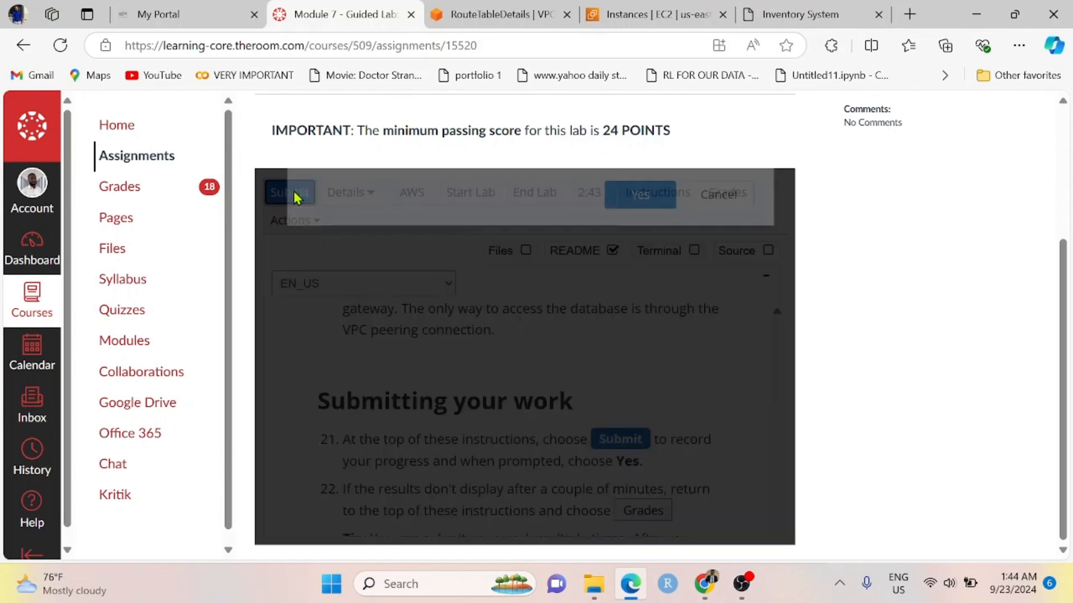
left_click(645, 260)
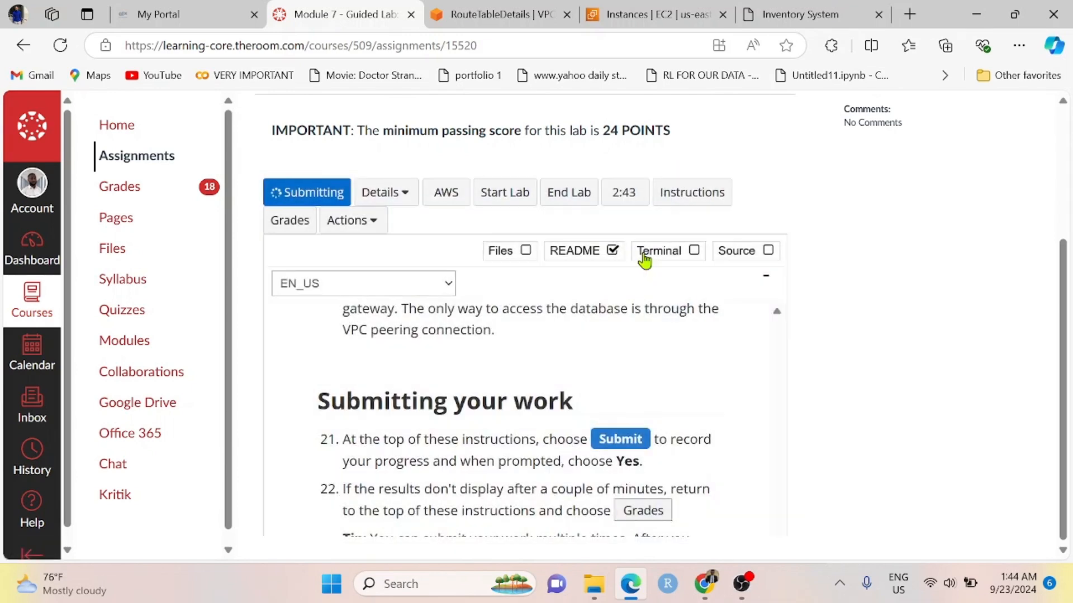